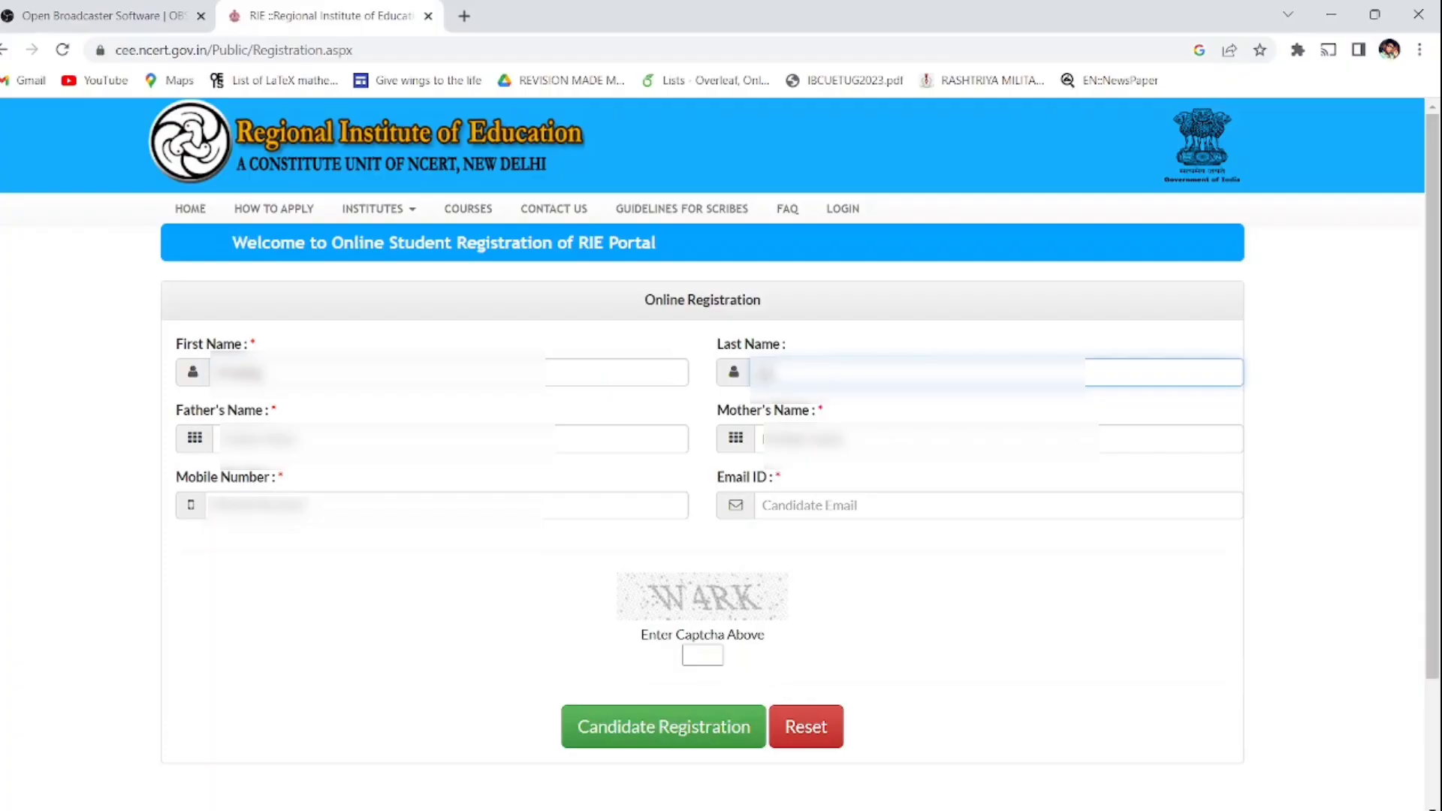
# Step: Enter the father's name and the mother's name in the registration form
pyautogui.write('ar')
pyautogui.press('Tab')
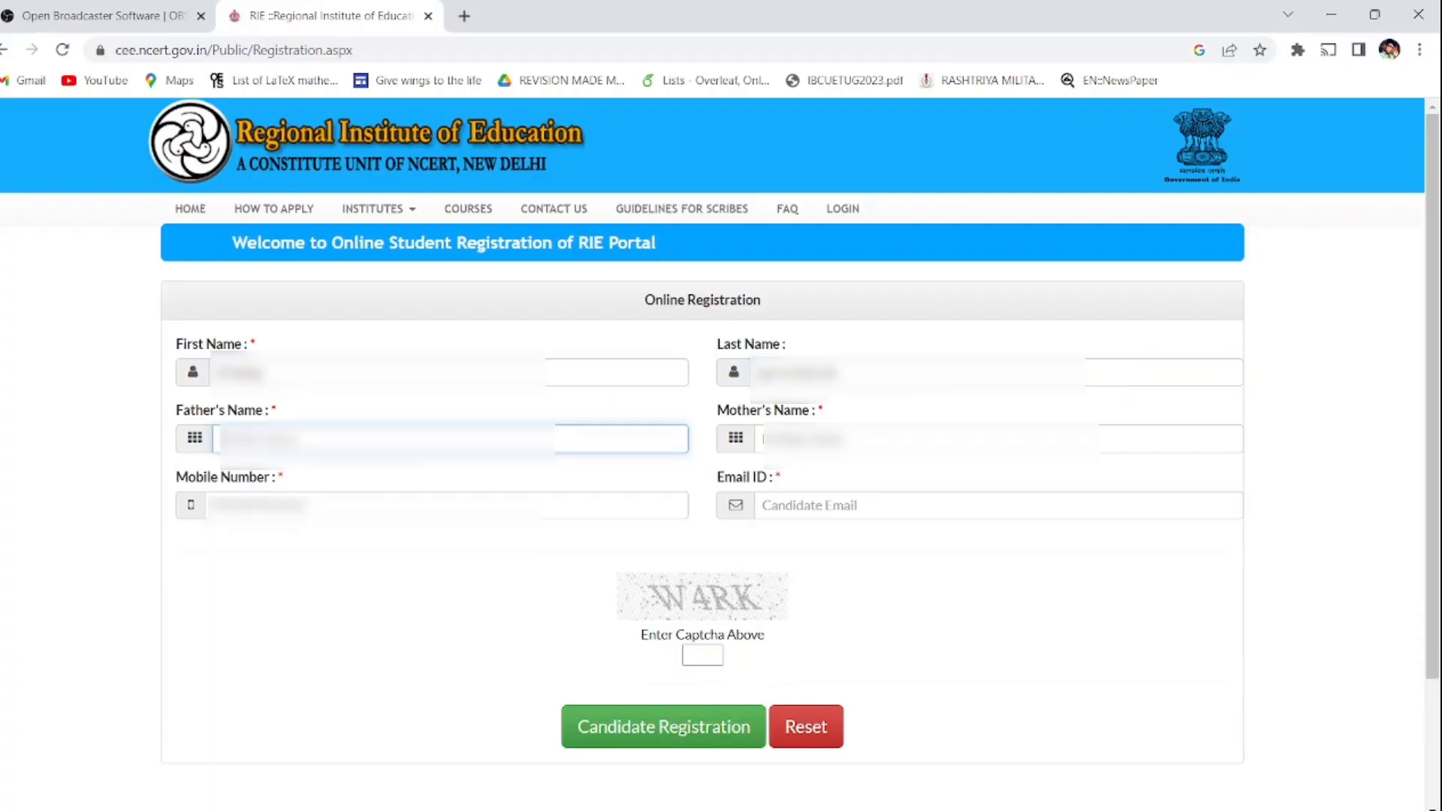
pyautogui.write('Ramesh K')
pyautogui.press('BackSpace')
pyautogui.press('BackSpace')
pyautogui.press('BackSpace')
pyautogui.press('BackSpace')
pyautogui.press('Tab')
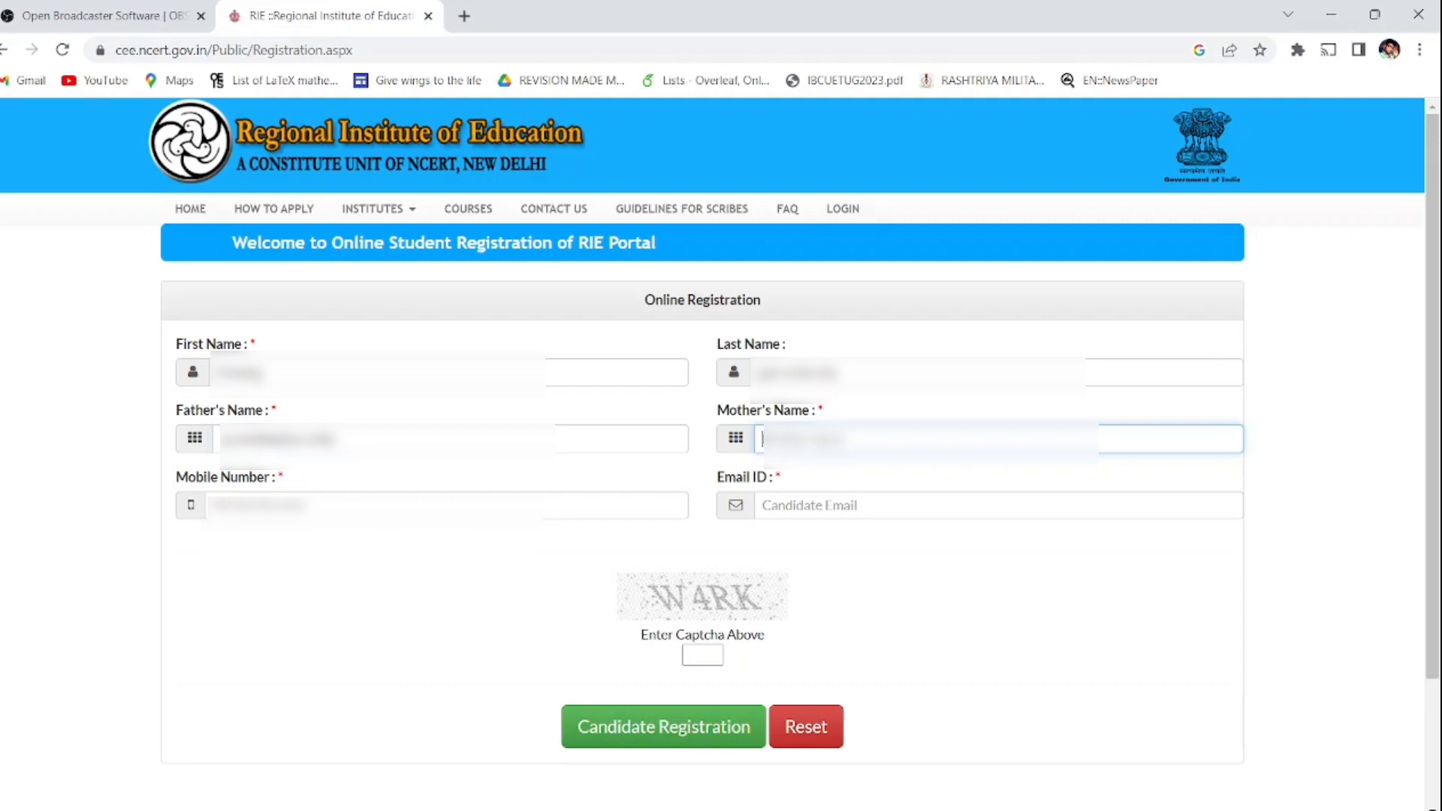
# Step: Fill the mobile number from suggestions, the e-mail and the captcha, then submit the registration
pyautogui.press('Tab')
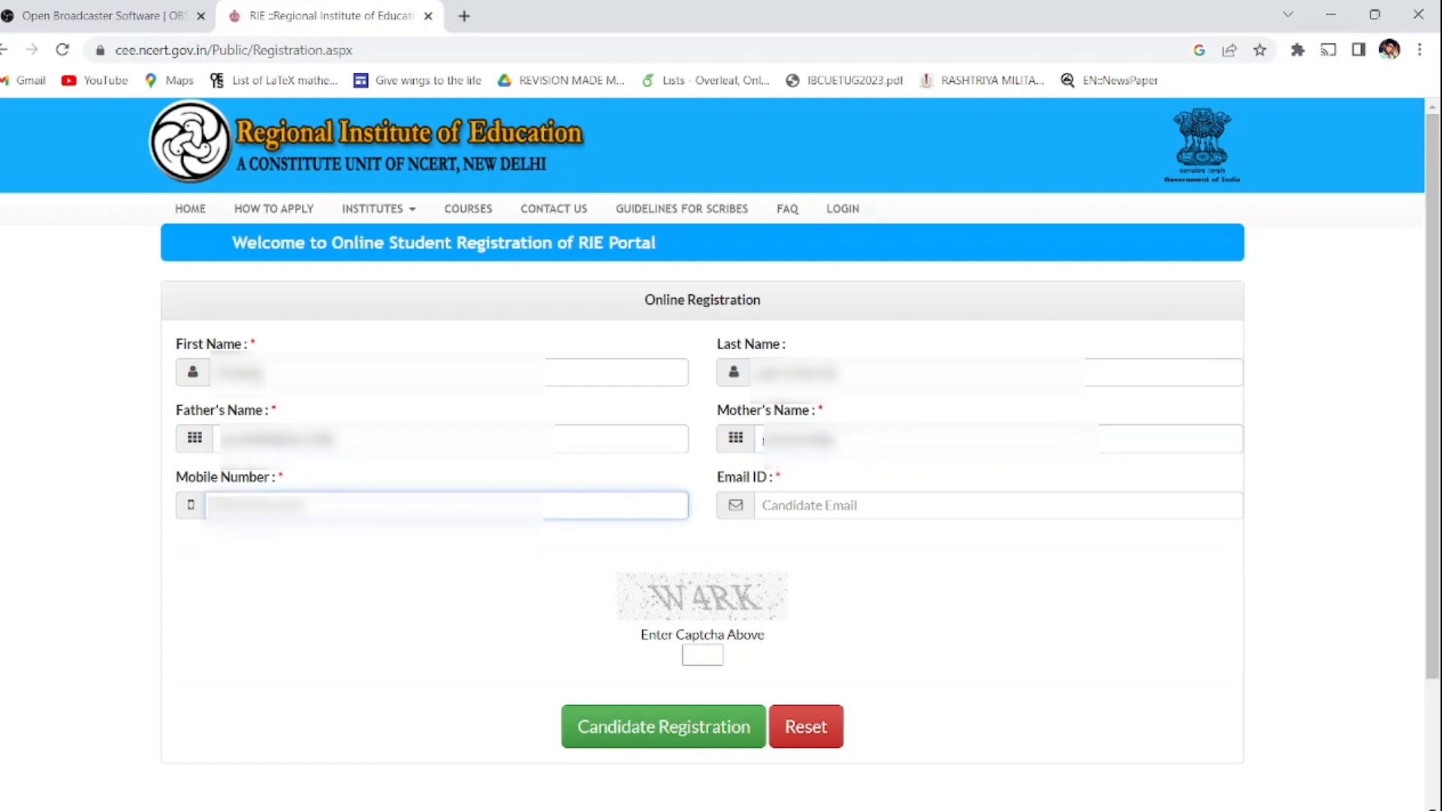
pyautogui.press('Down')
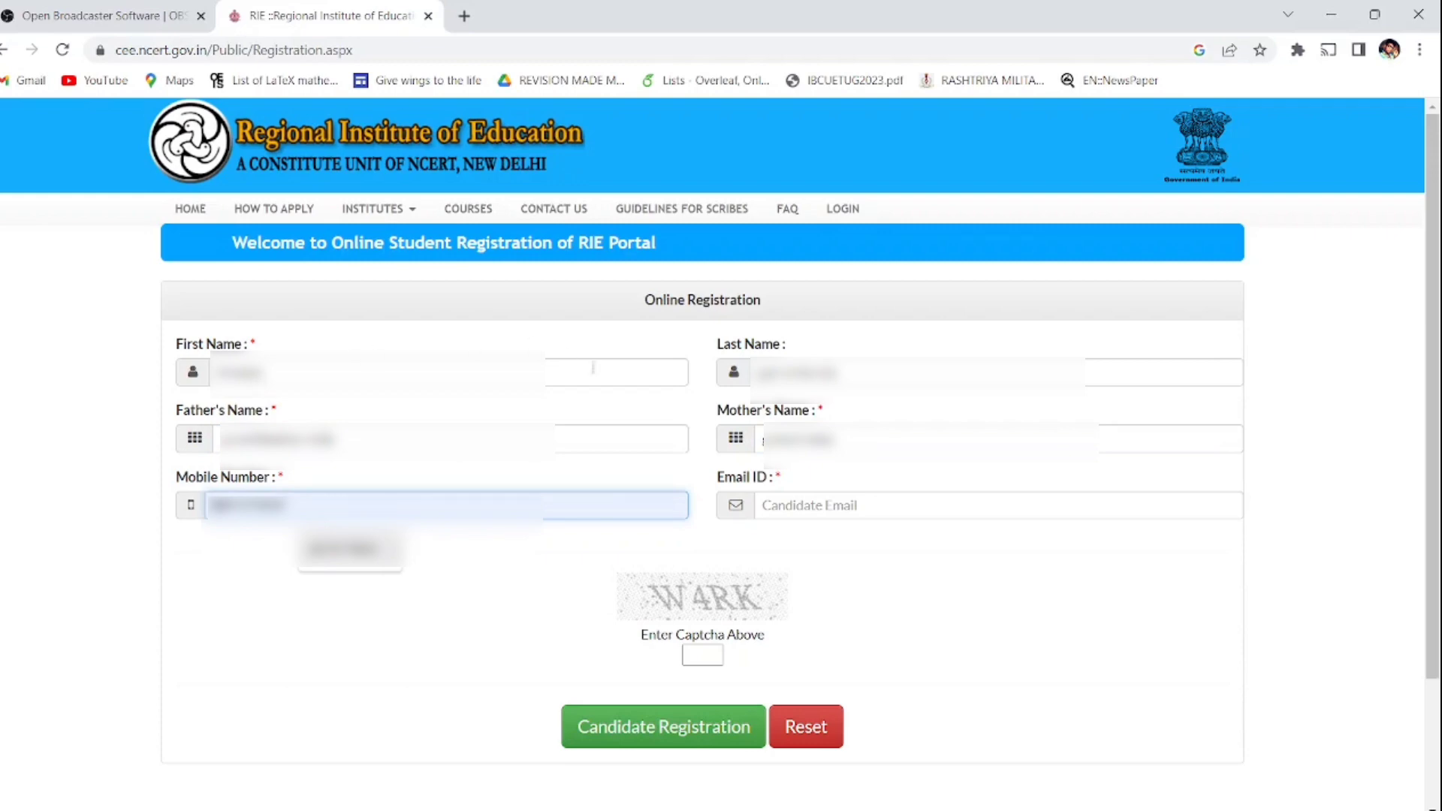
pyautogui.press('Return')
pyautogui.click(849, 505)
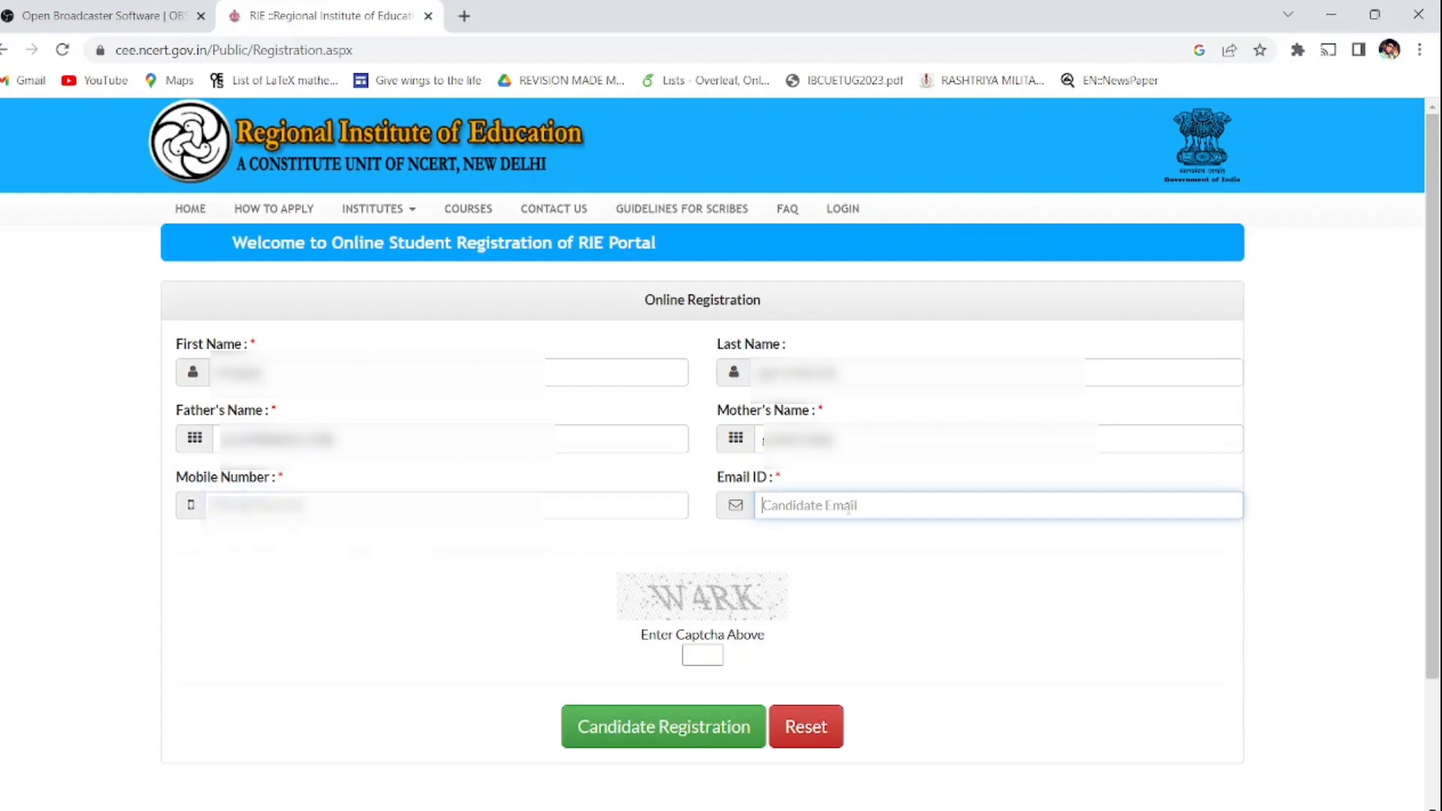
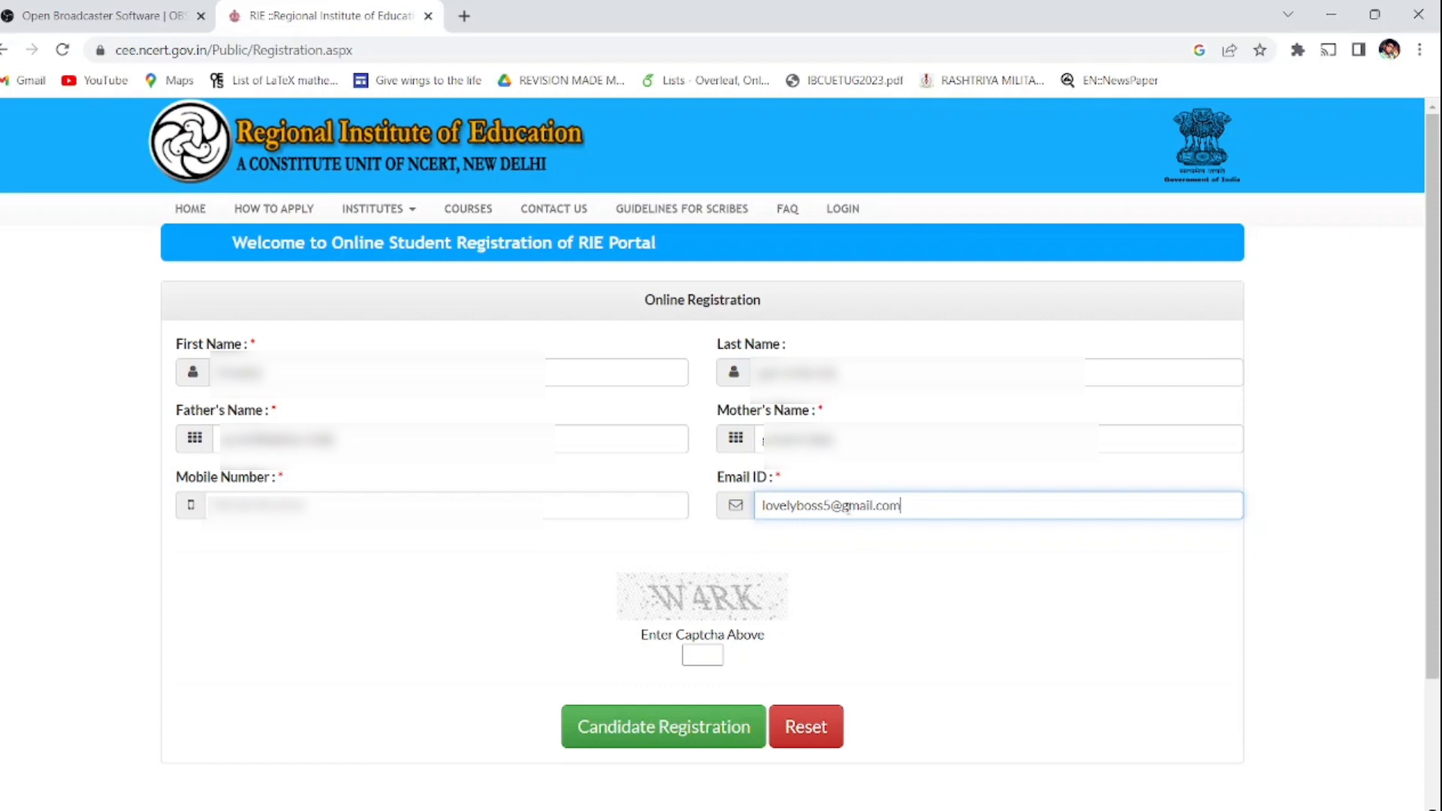
pyautogui.click(704, 658)
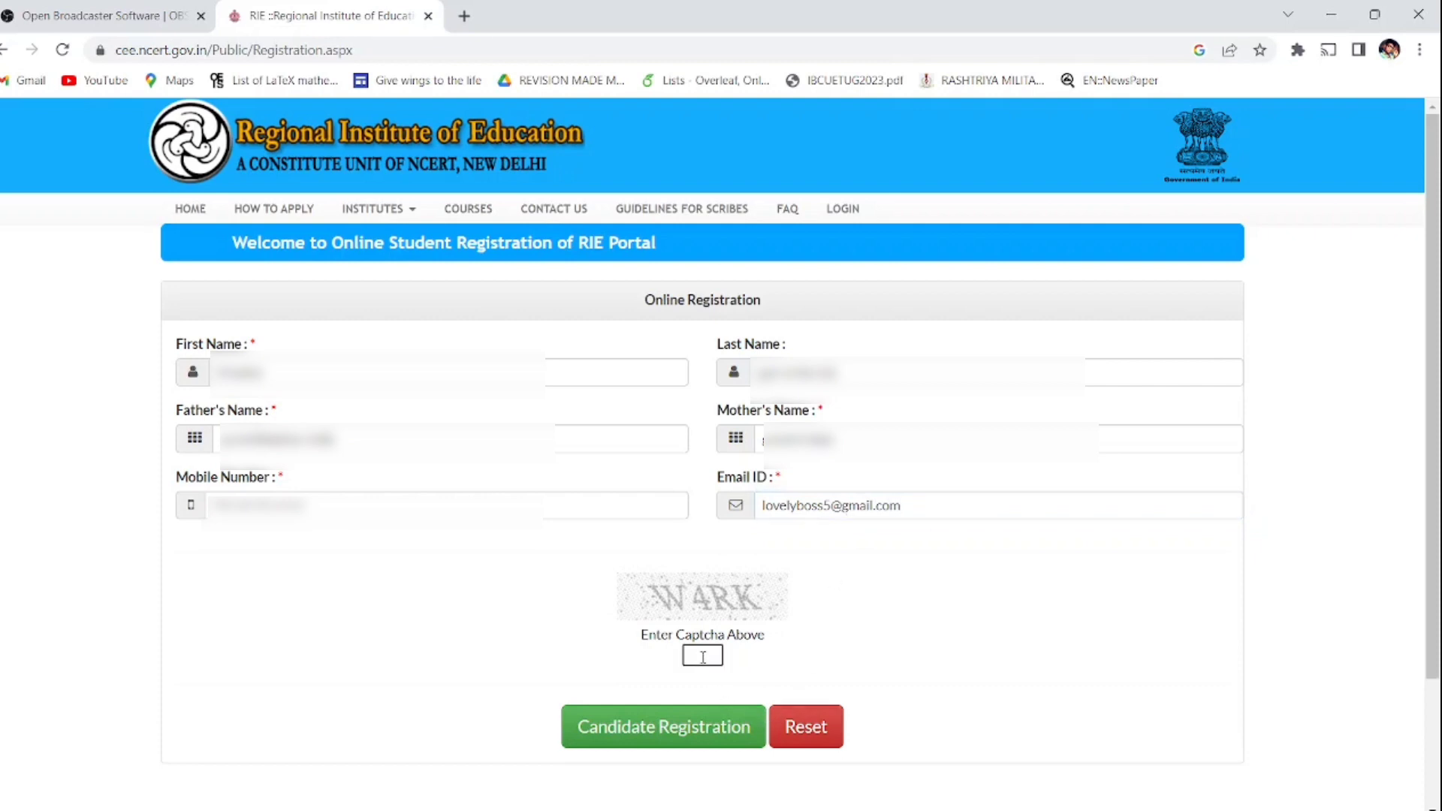
pyautogui.write('W4RK')
pyautogui.click(725, 734)
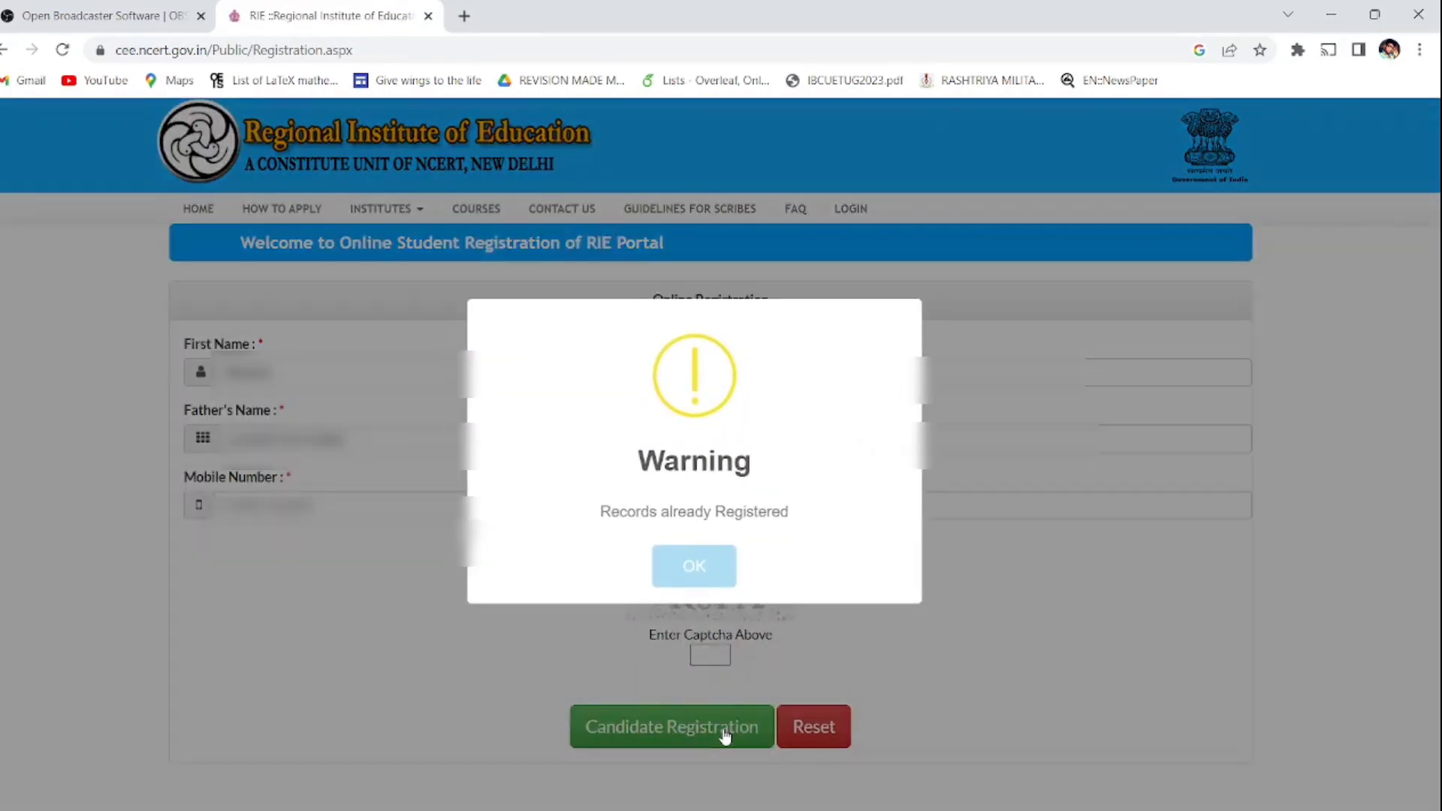
# Step: Dismiss the warning, enter a different mobile number, fill the new captcha and resubmit
pyautogui.click(702, 565)
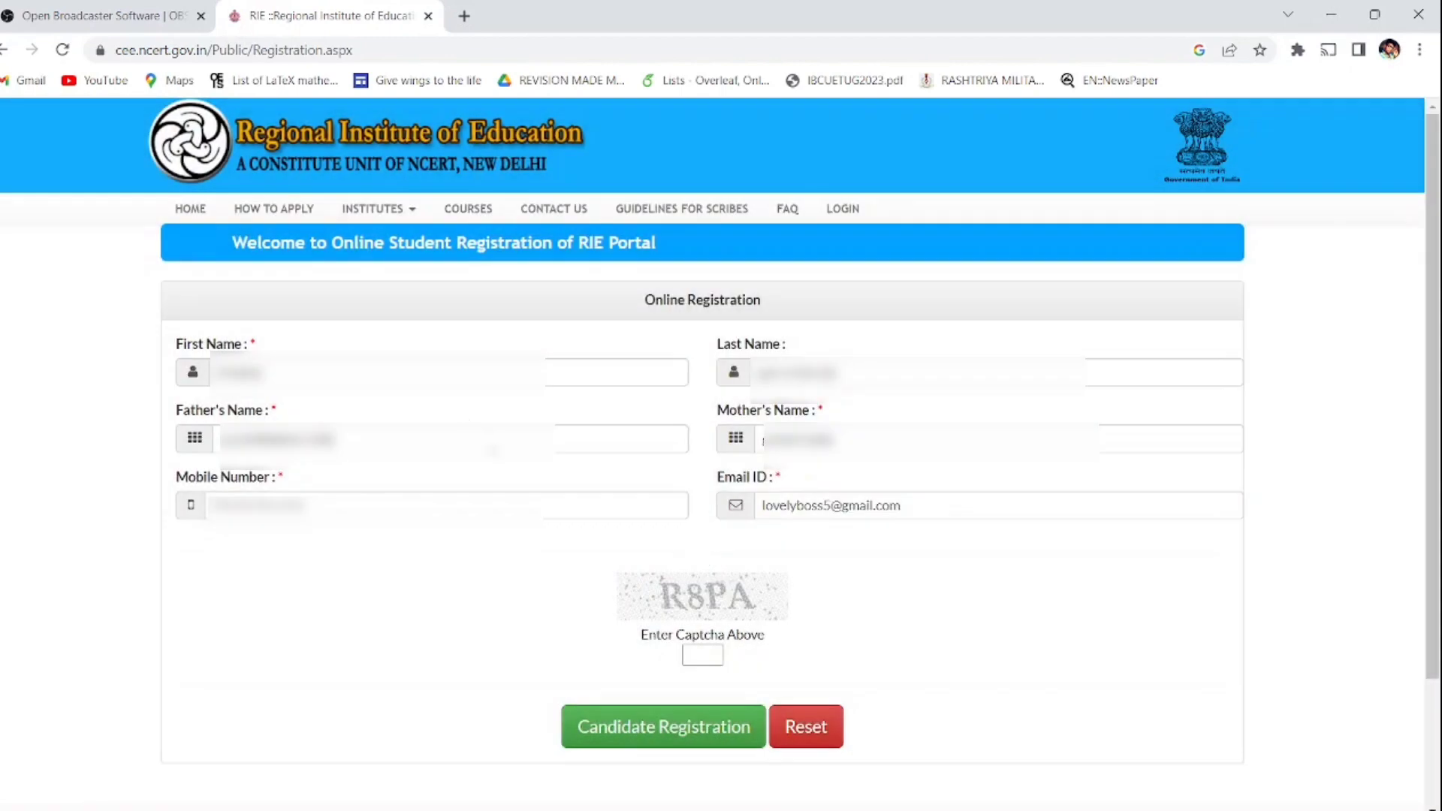
pyautogui.click(459, 503)
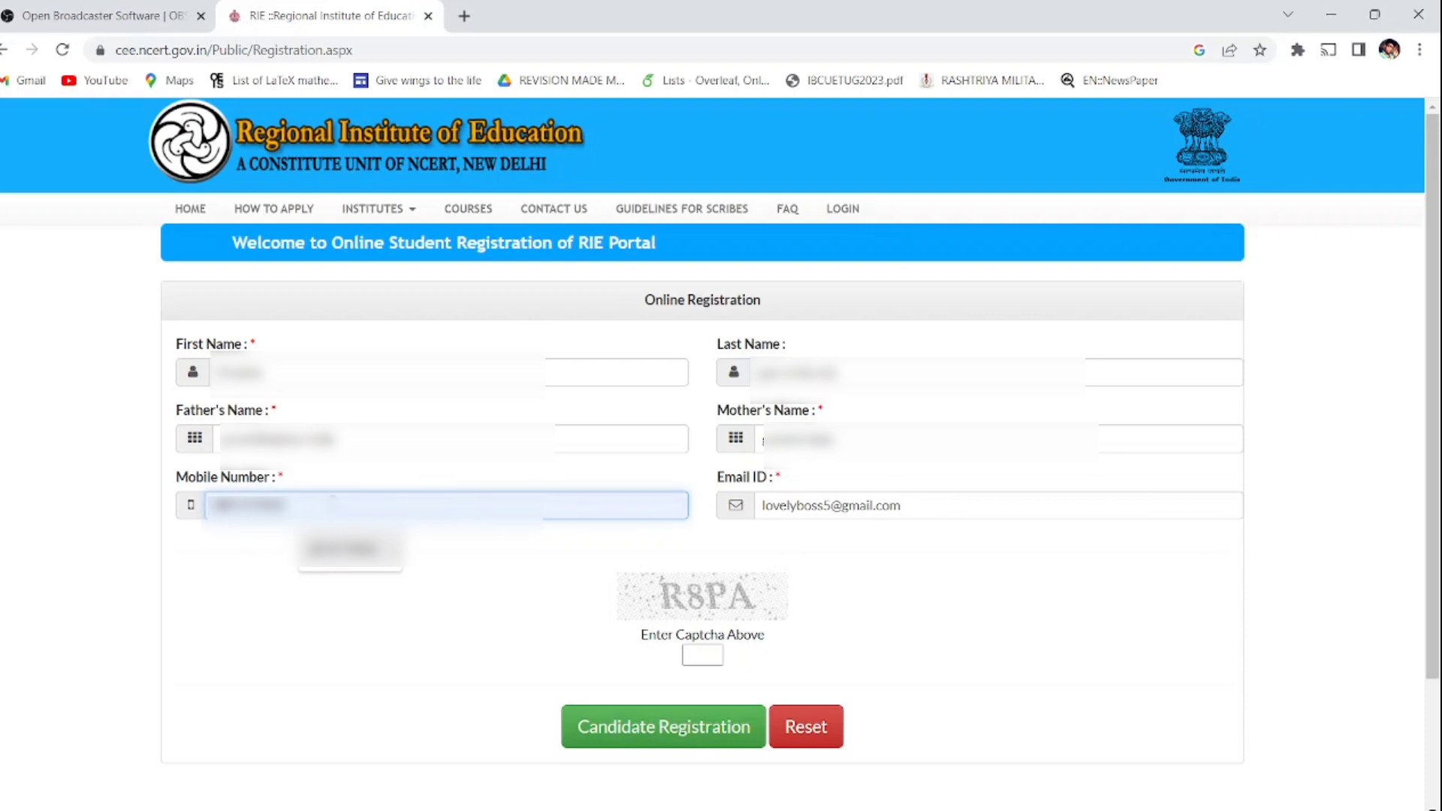
pyautogui.click(847, 507)
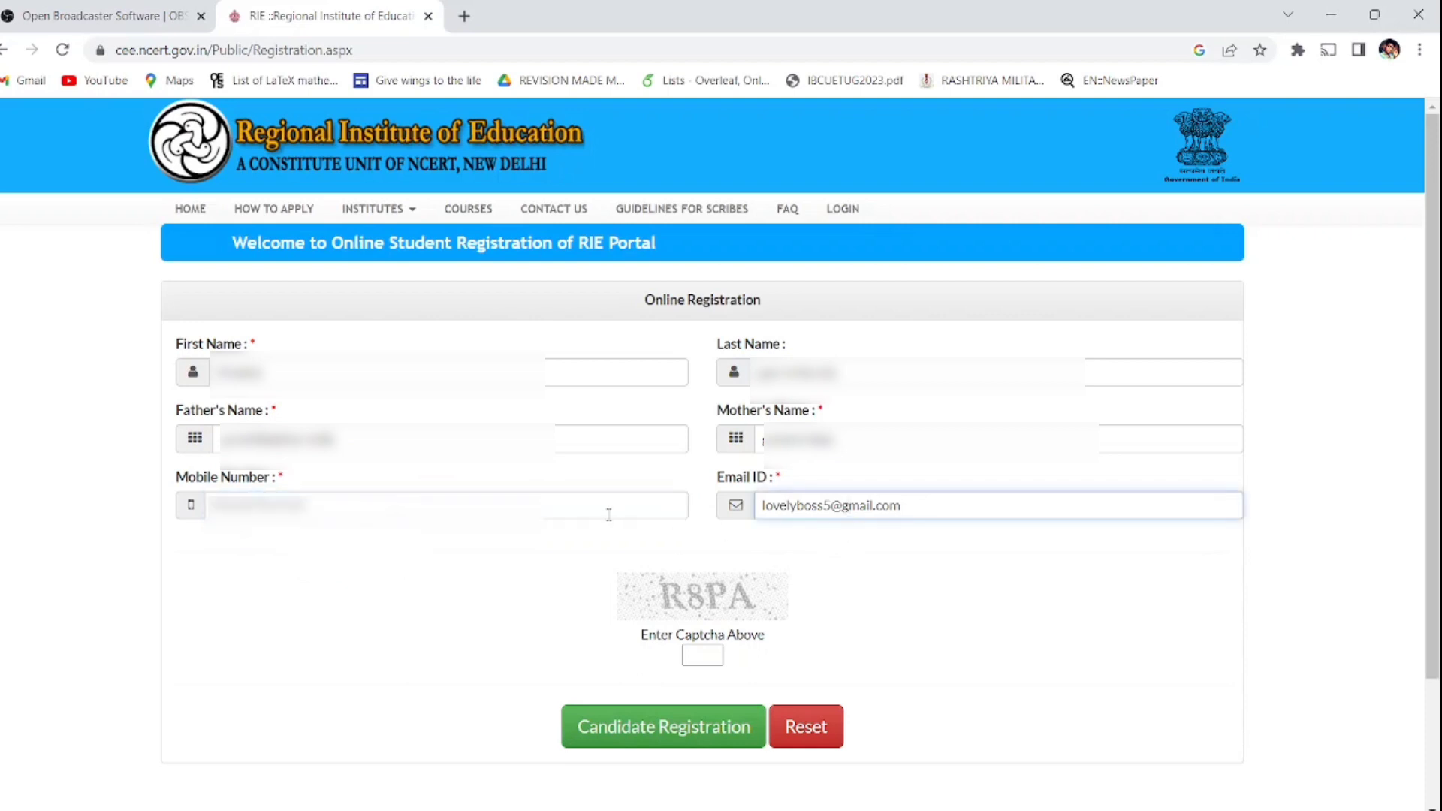
pyautogui.click(606, 513)
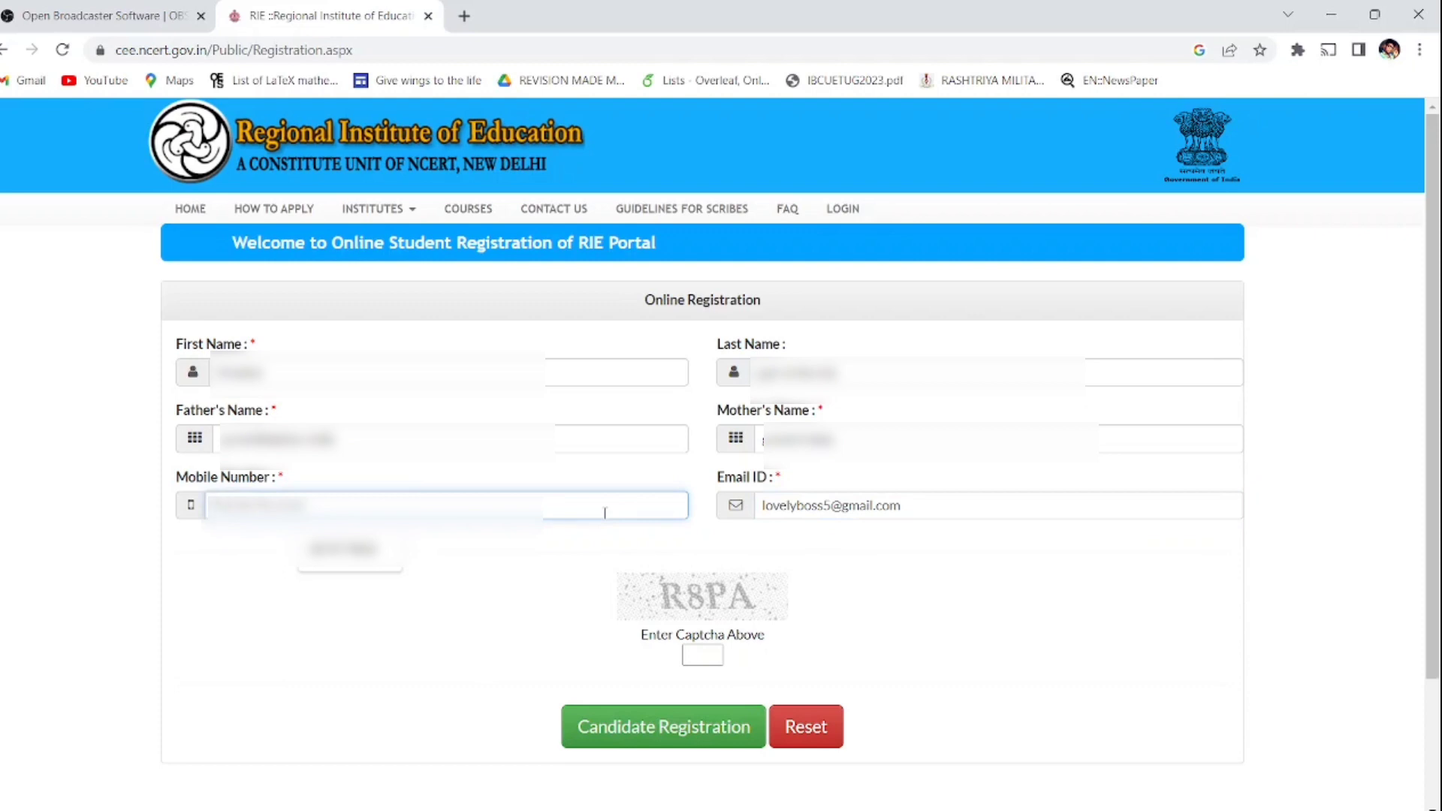
pyautogui.press('Num_Lock')
pyautogui.write('9876543210')
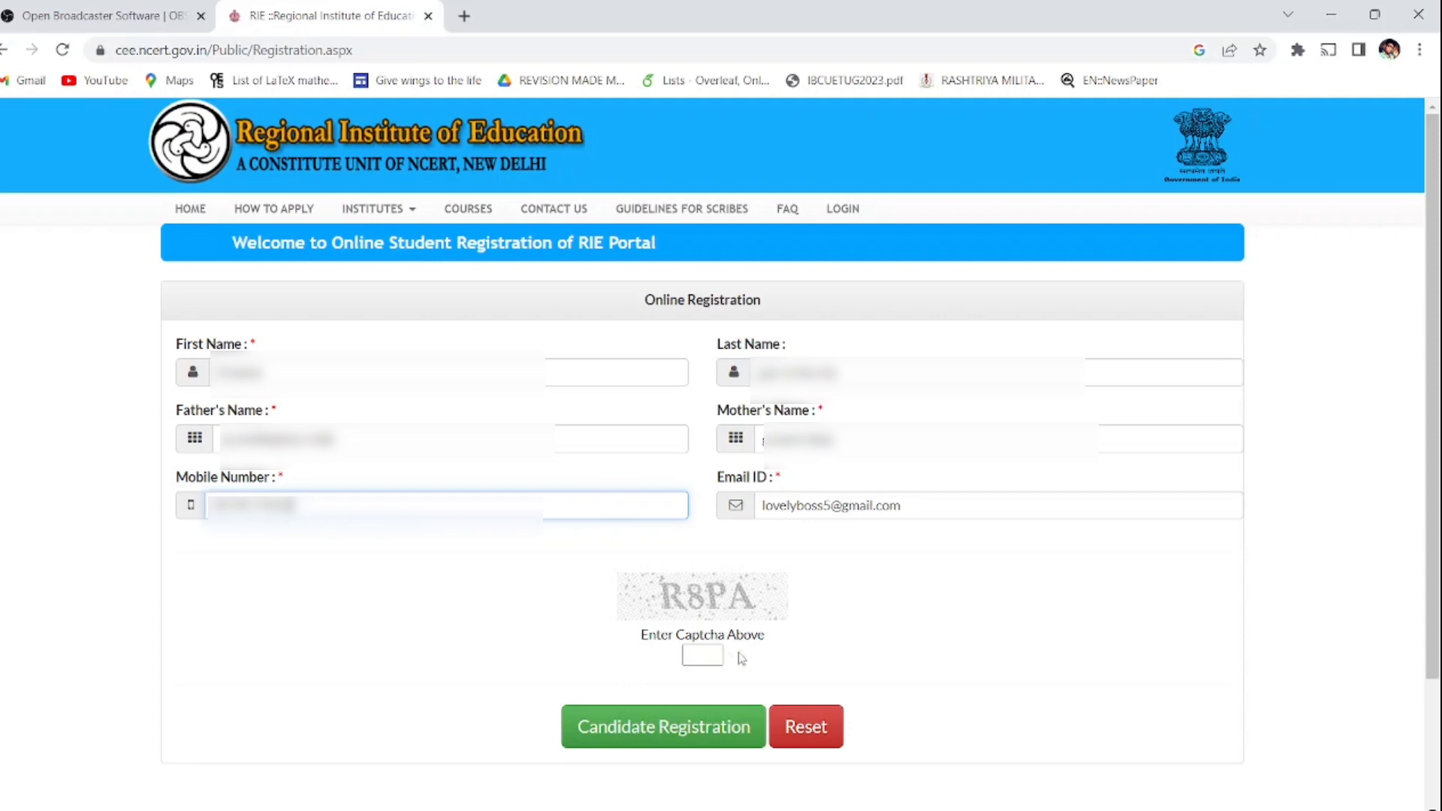
pyautogui.click(708, 652)
pyautogui.write('R')
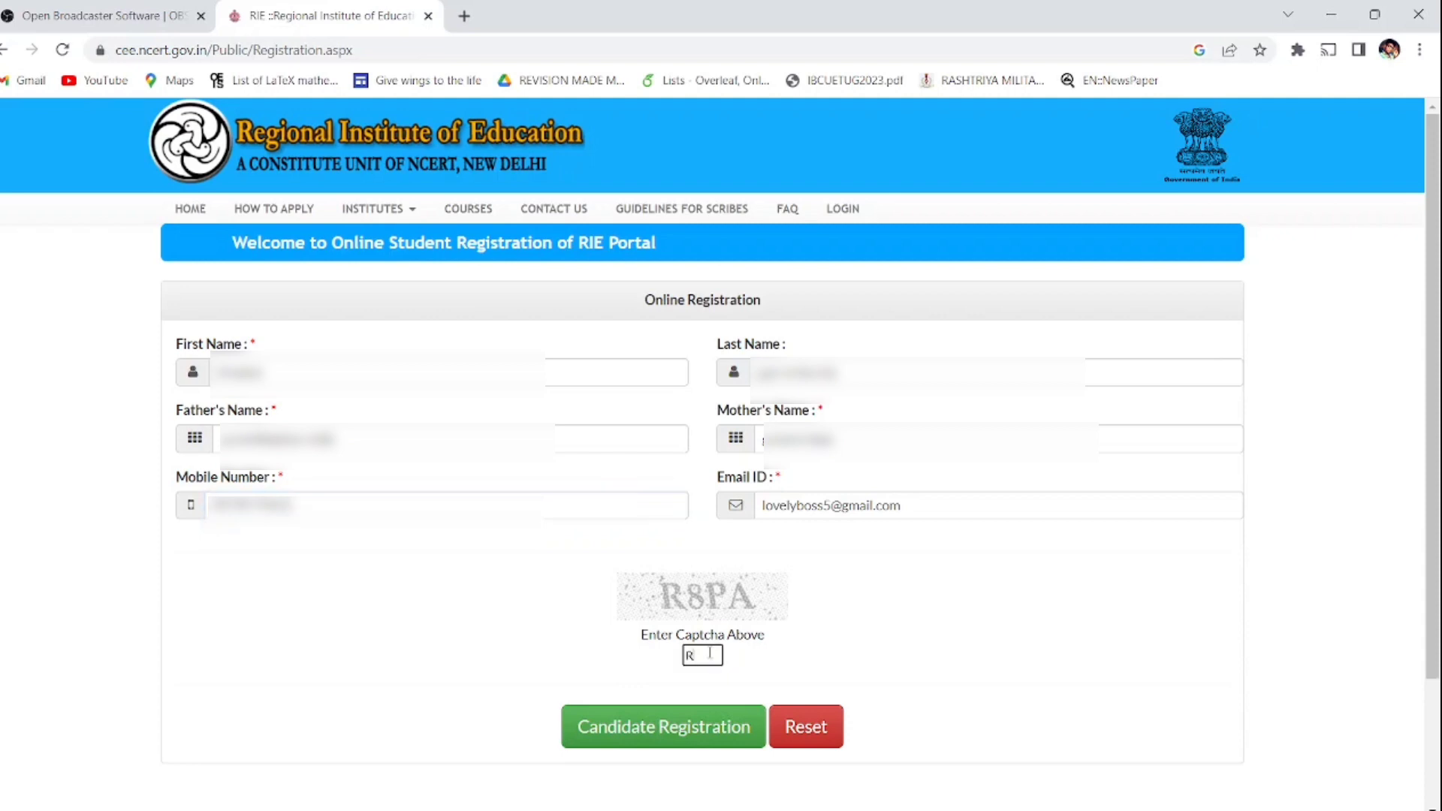
pyautogui.write('8PA')
pyautogui.click(695, 728)
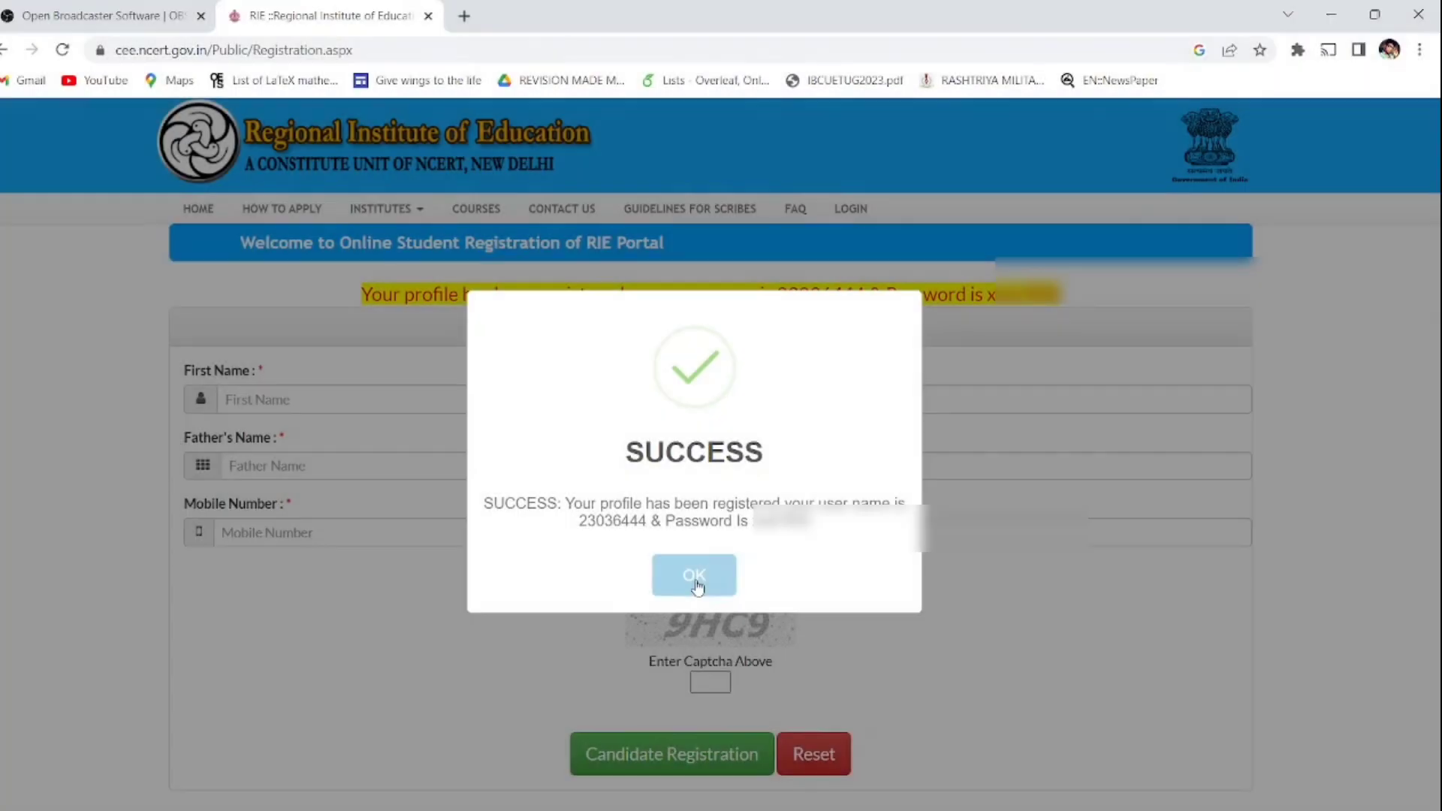
# Step: Sign in with the pasted password and the captcha, and let the browser save the password
pyautogui.click(697, 585)
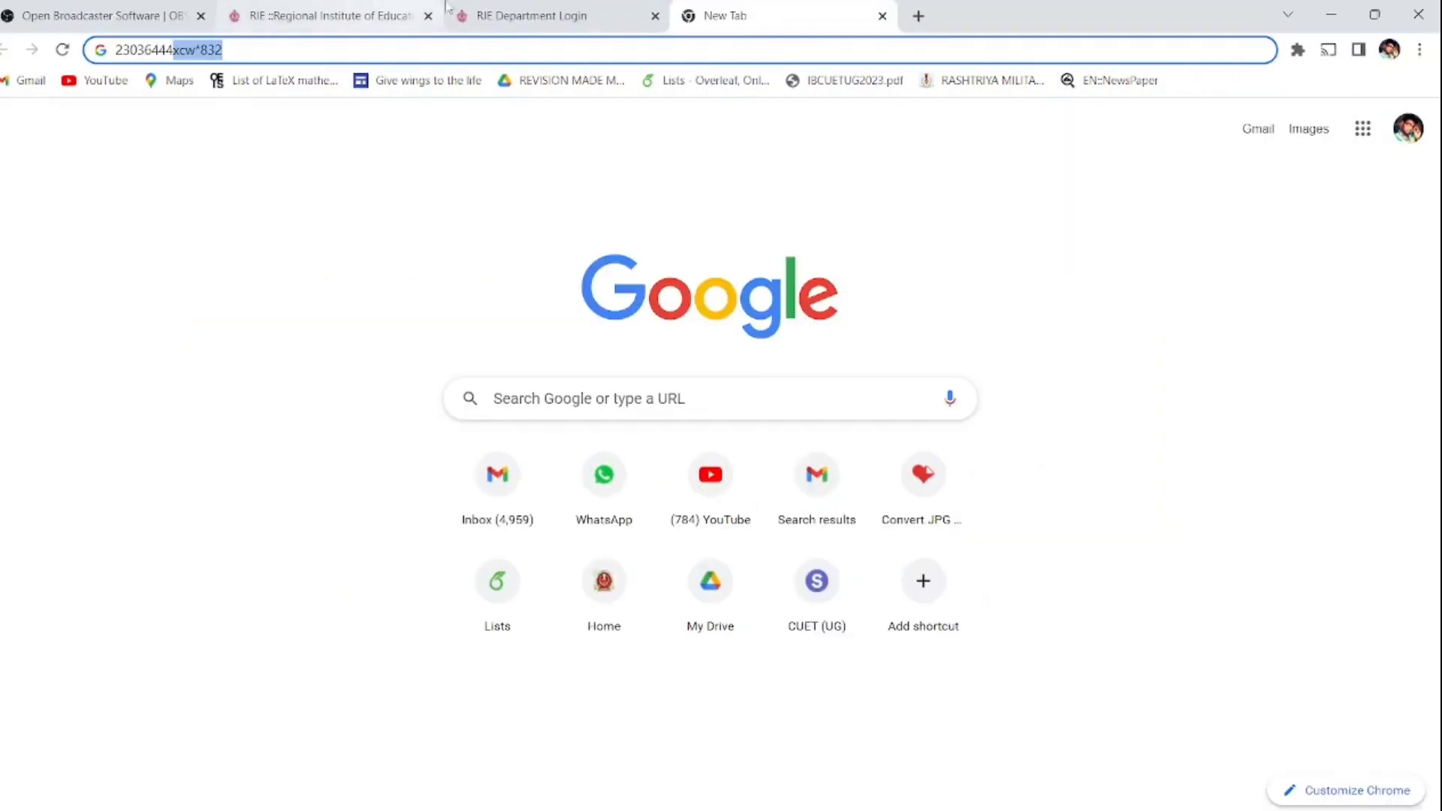
pyautogui.click(532, 15)
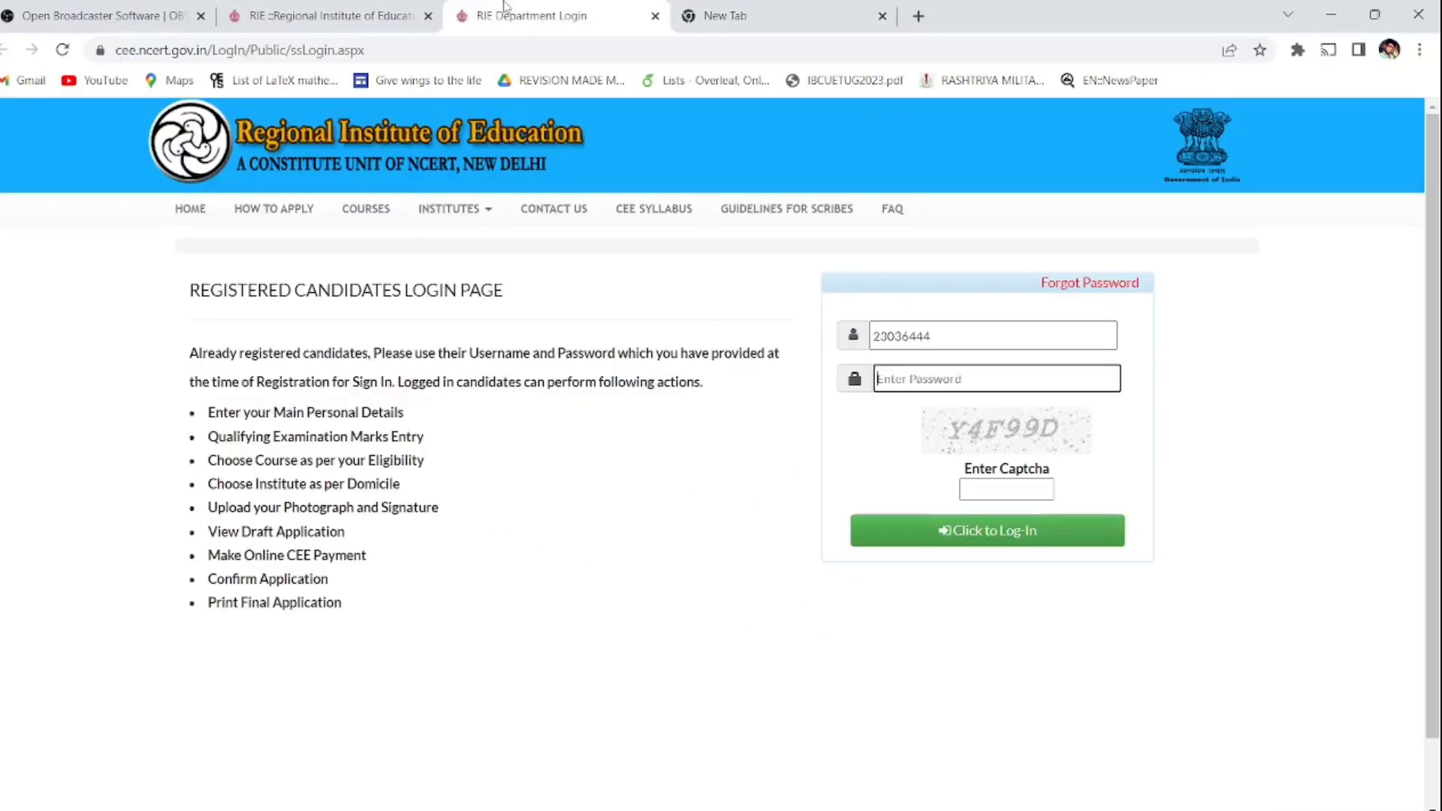
pyautogui.hotkey('ctrl', 'v')
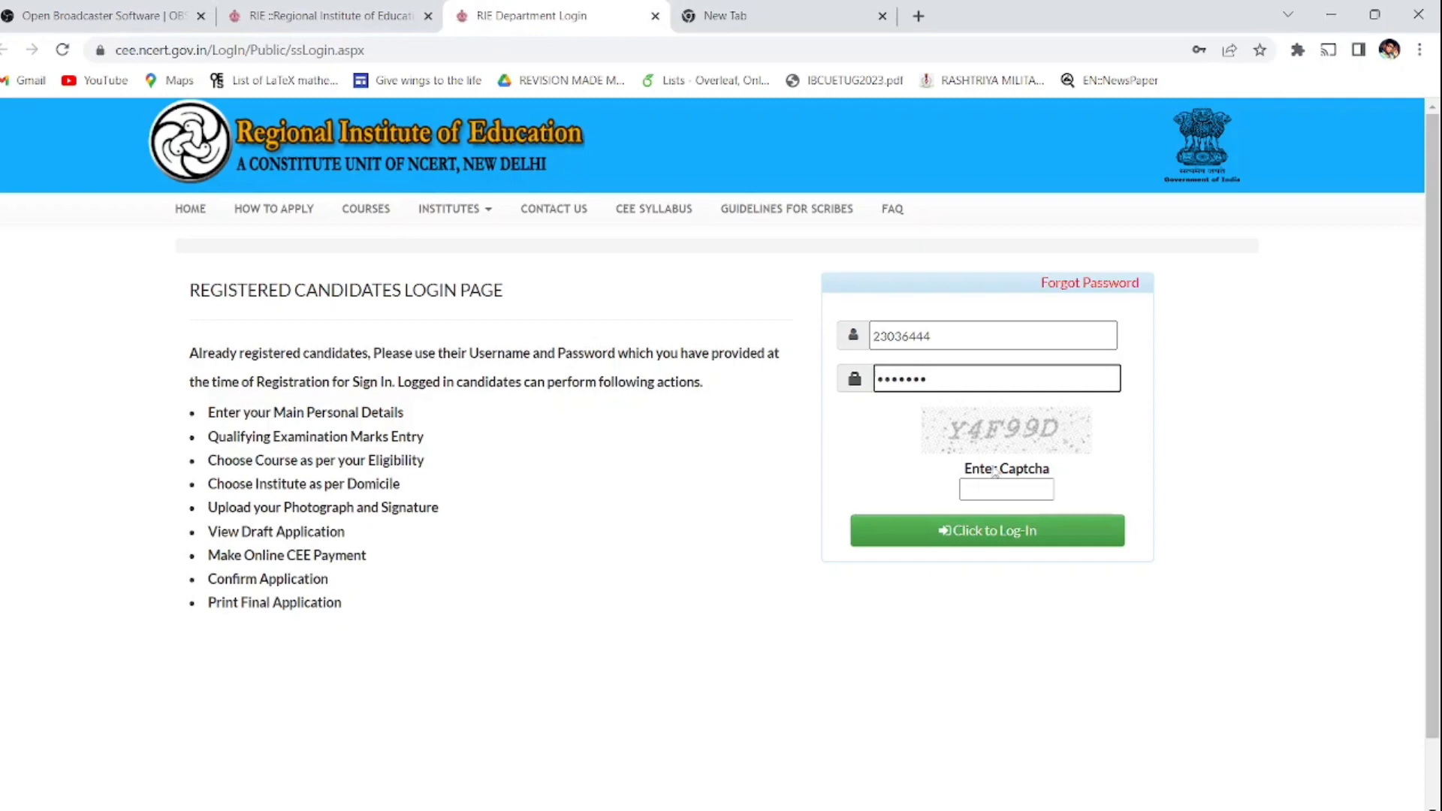
pyautogui.click(1003, 487)
pyautogui.write('Y4F')
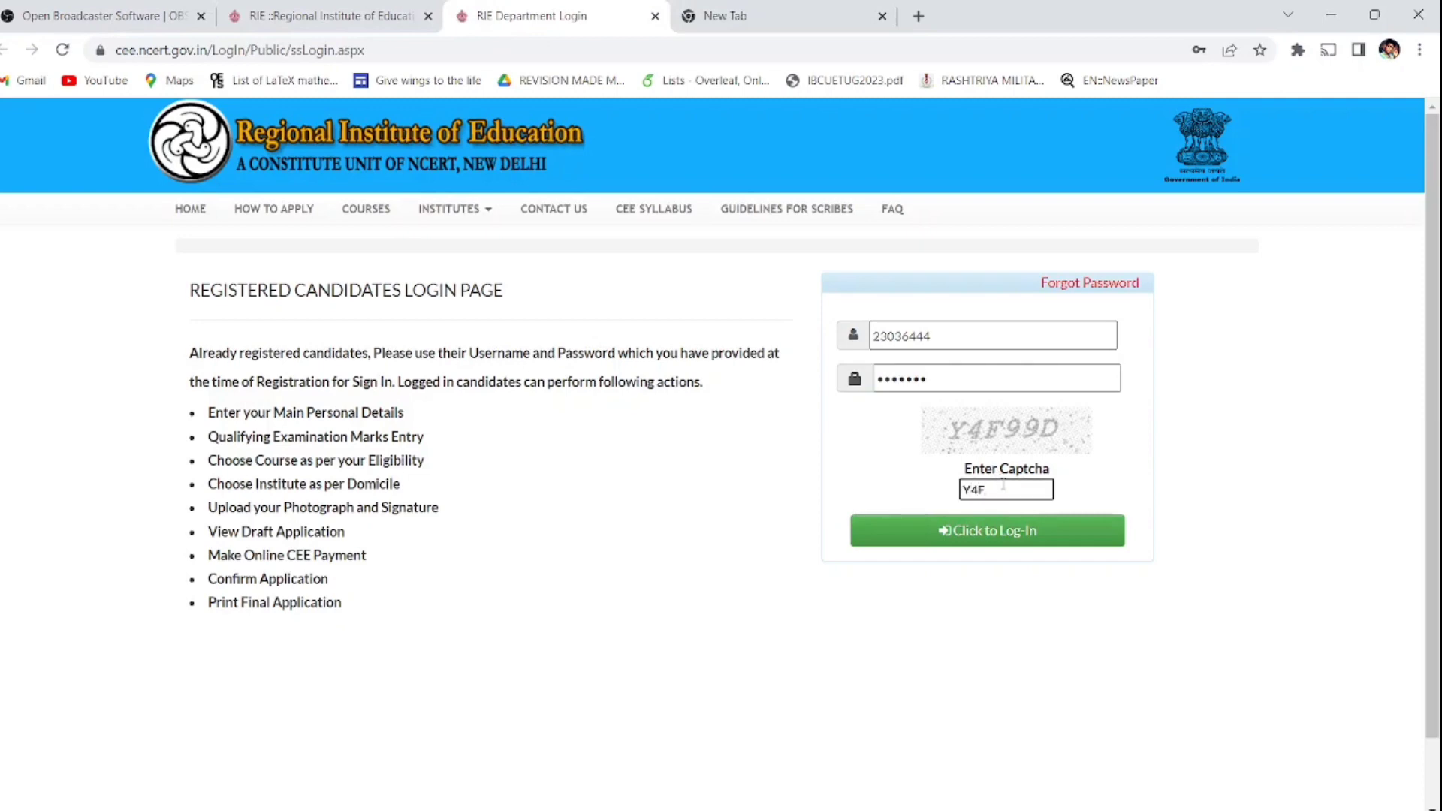
pyautogui.write('99D')
pyautogui.press('BackSpace')
pyautogui.write('F')
pyautogui.click(1011, 529)
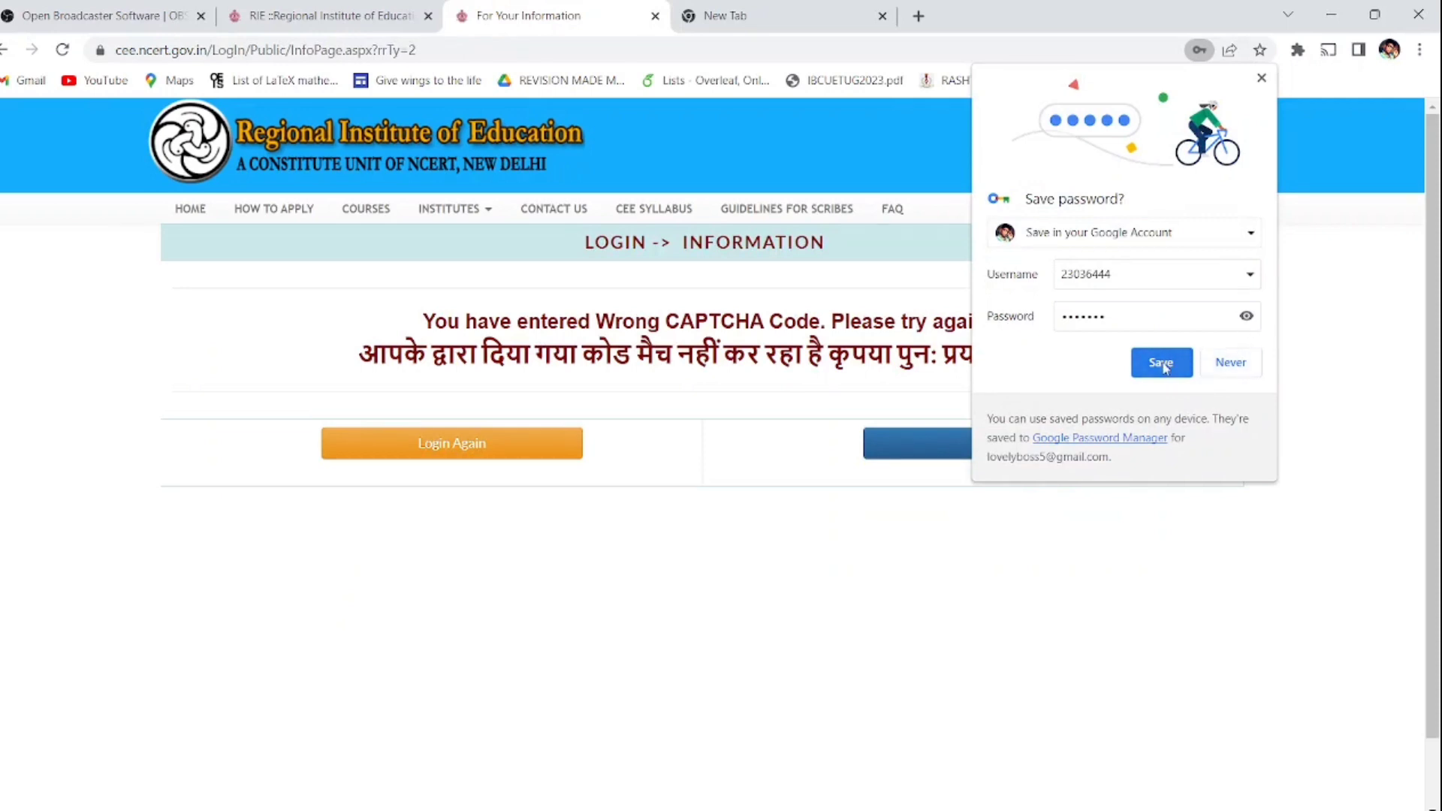
pyautogui.click(1161, 364)
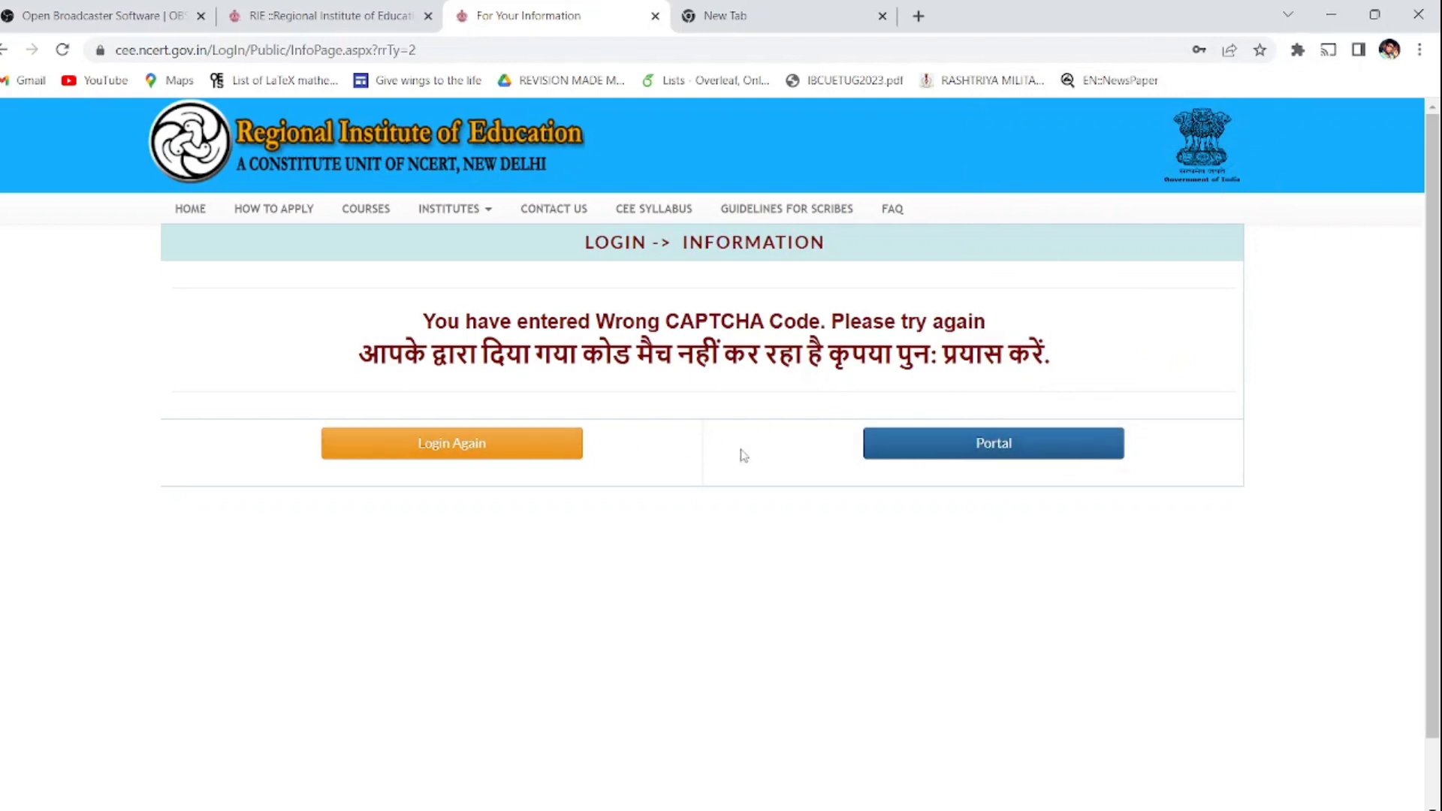
# Step: Retry sign-in with a fresh captcha, continue to the profile form, and open the Qualifying Examination list
pyautogui.click(538, 451)
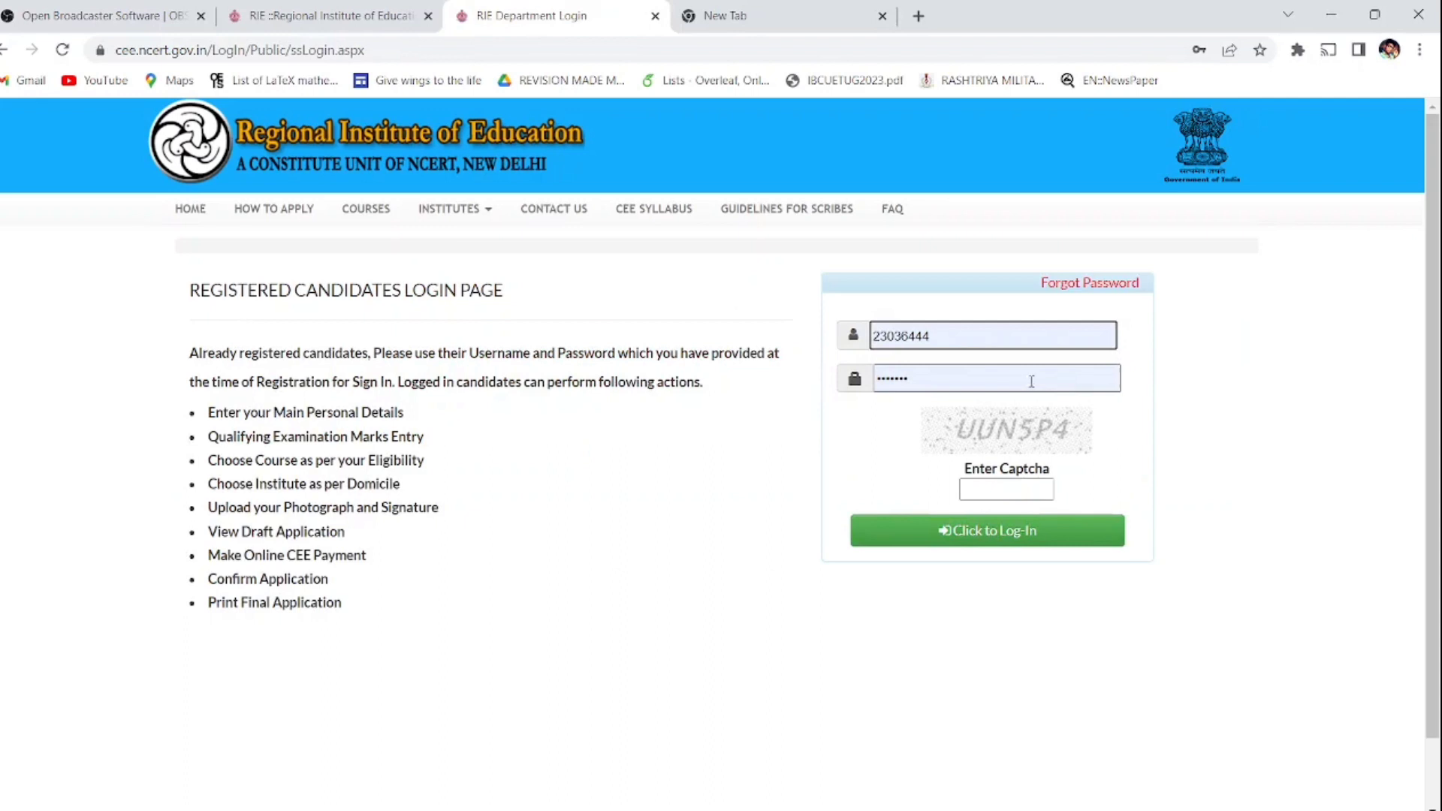
pyautogui.click(992, 493)
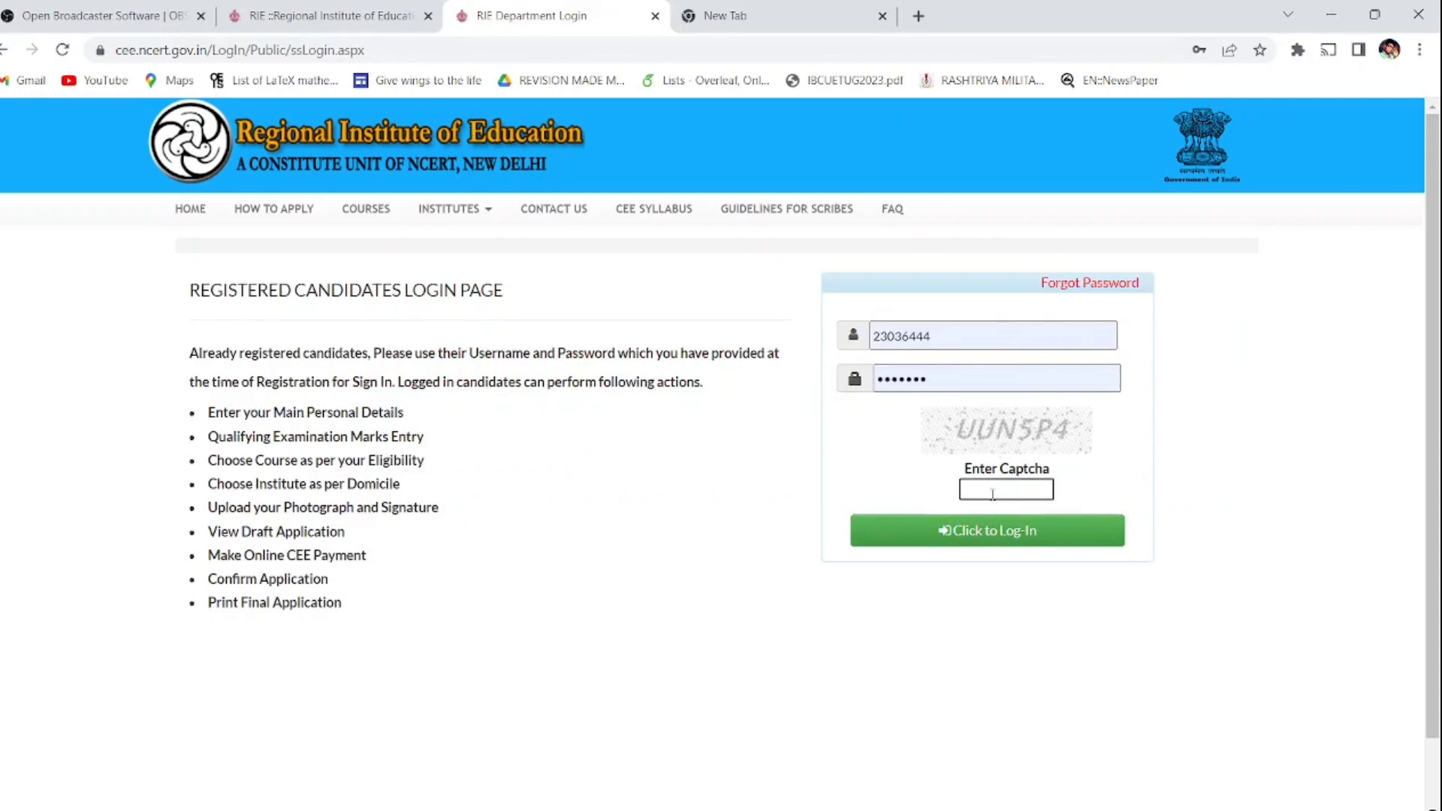
pyautogui.write('UUN5P4')
pyautogui.click(1015, 526)
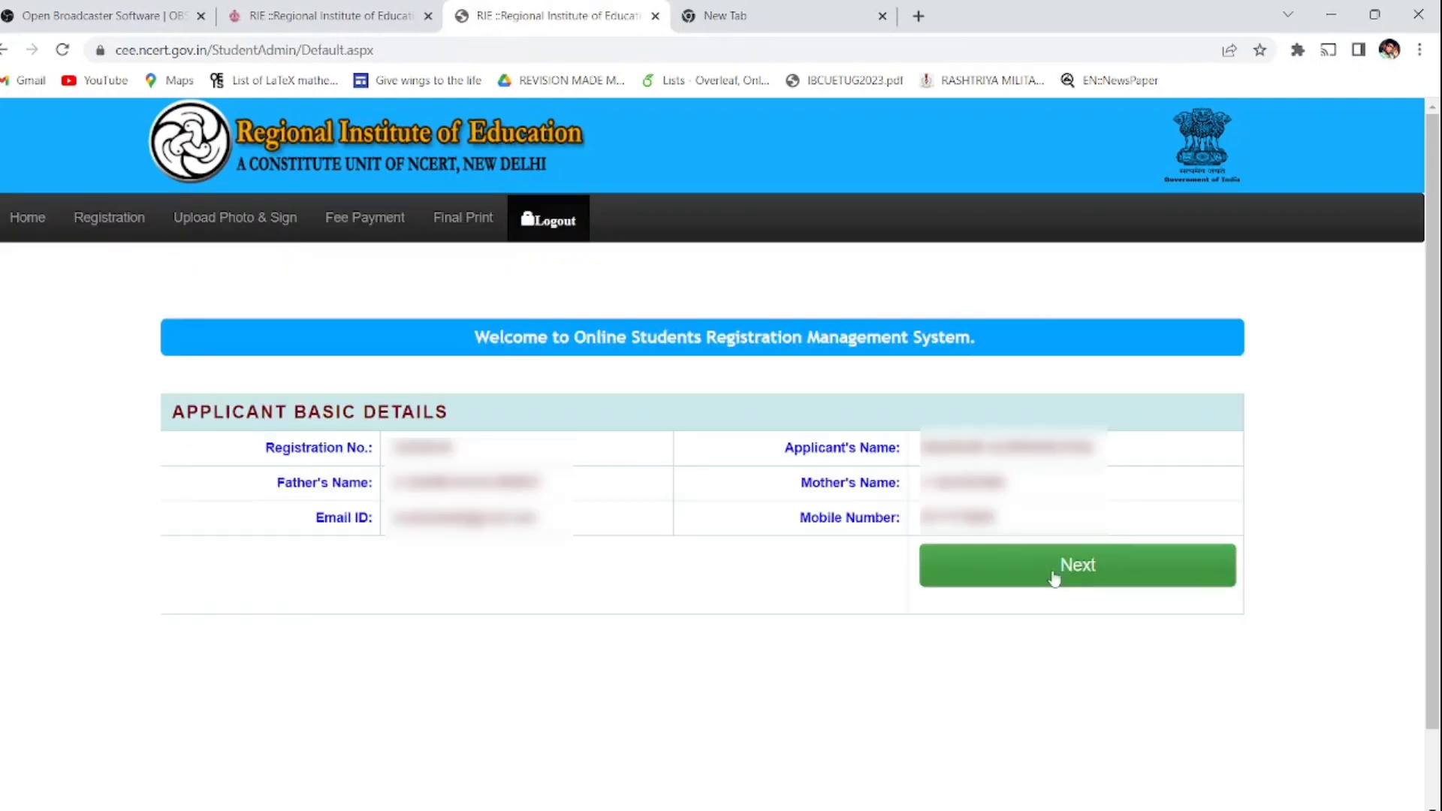
pyautogui.click(1053, 576)
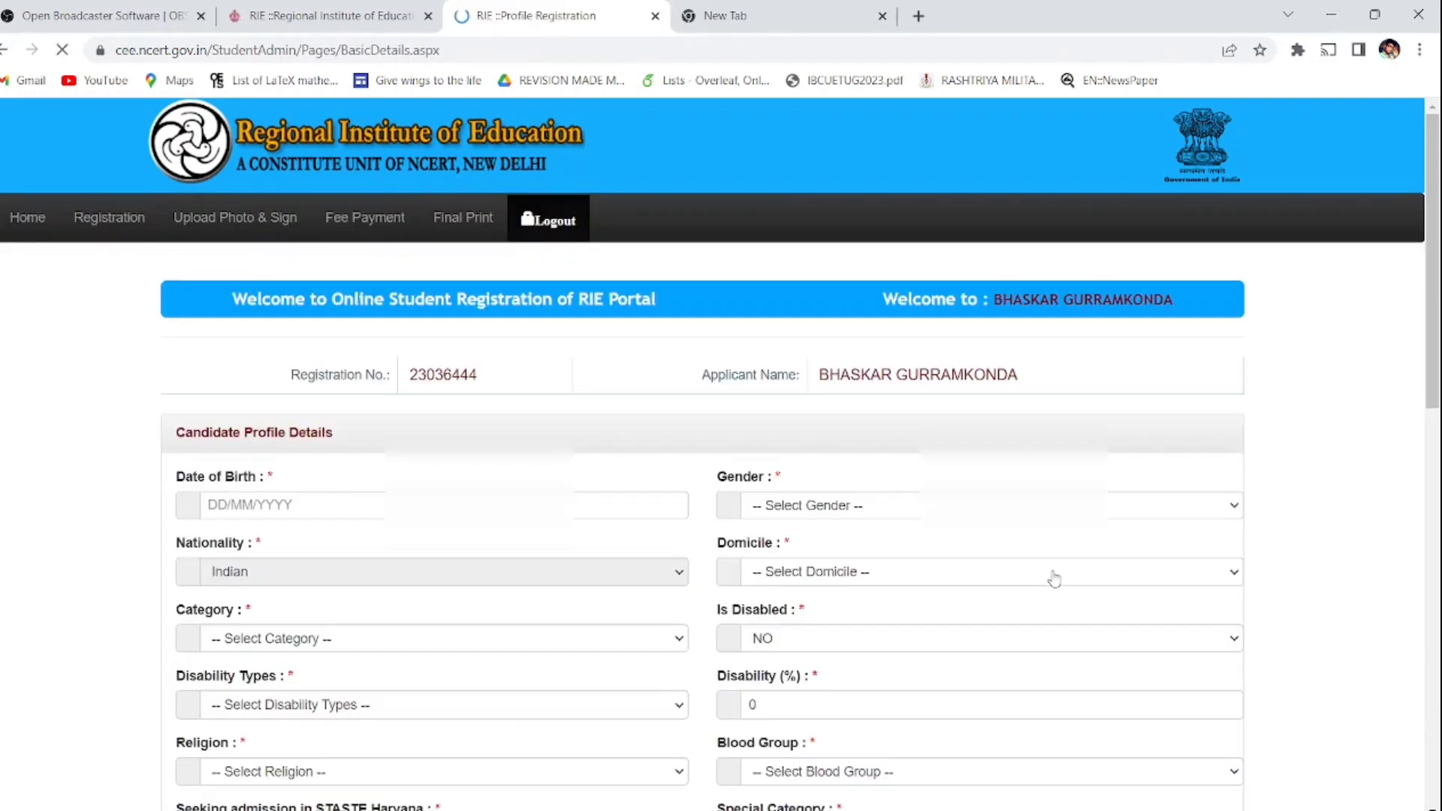
pyautogui.moveTo(1434, 221); pyautogui.dragTo(1434, 517)
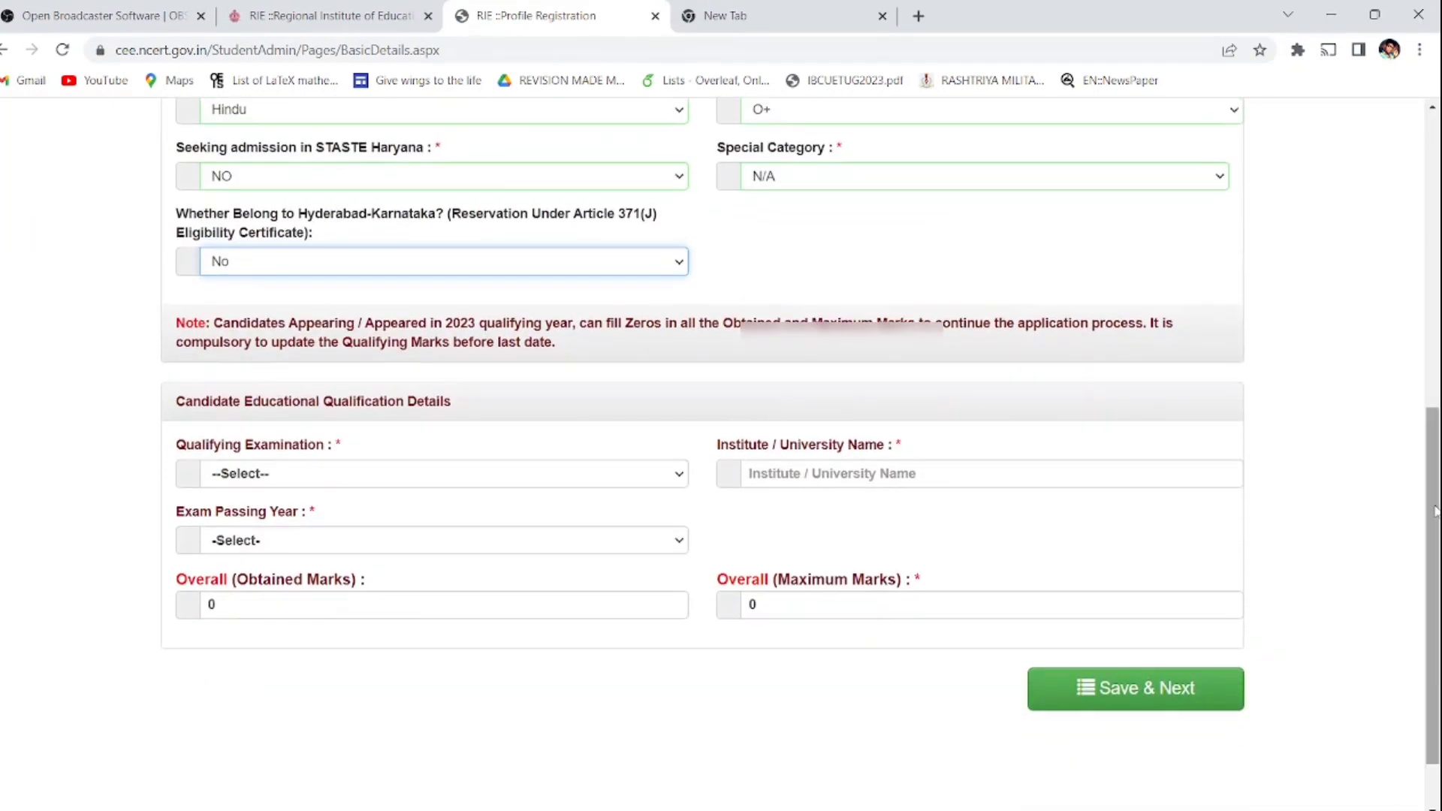
pyautogui.click(584, 474)
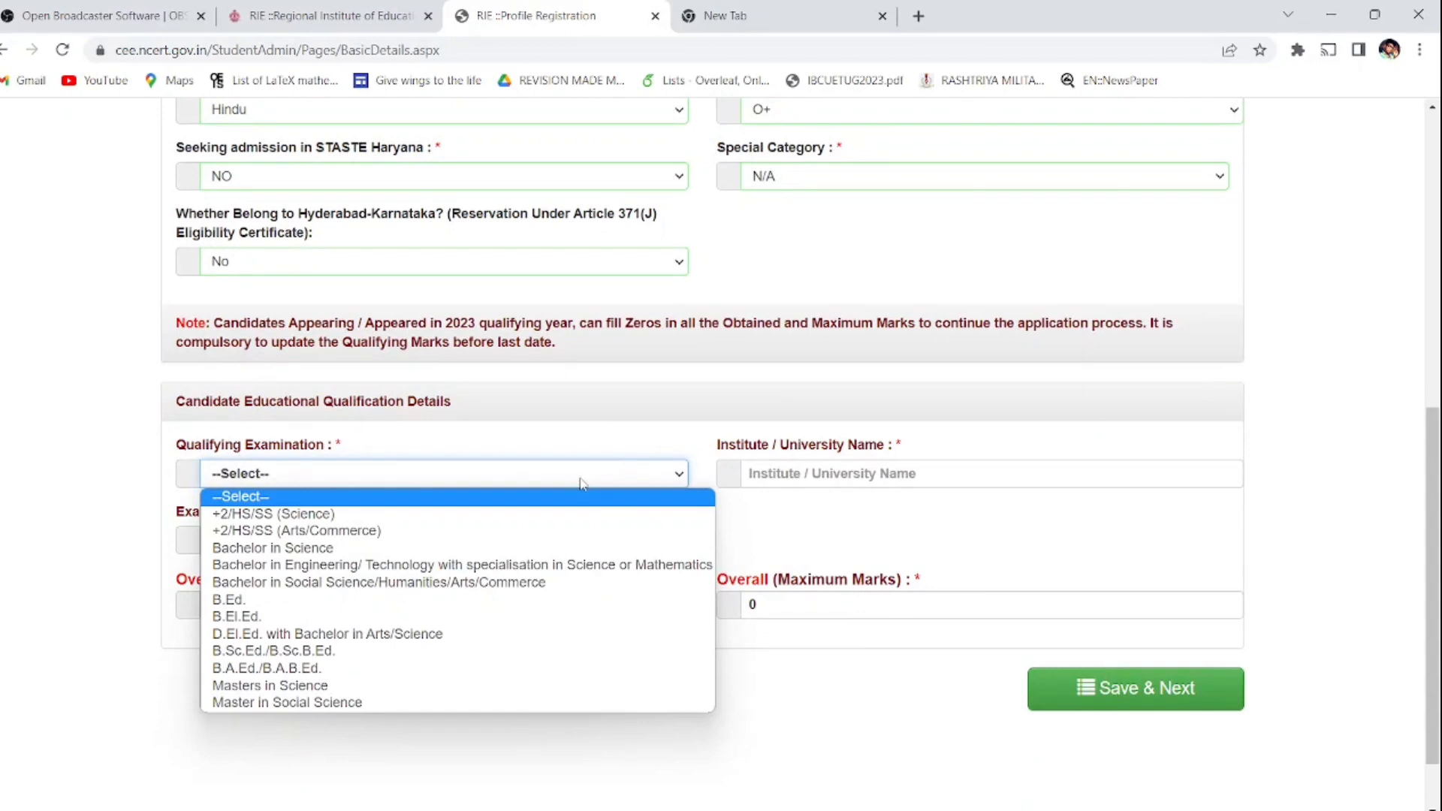
# Step: Choose +2/HS/SS (Science) as qualifying examination and enter 'wishdom' as the institute
pyautogui.click(580, 483)
pyautogui.click(583, 483)
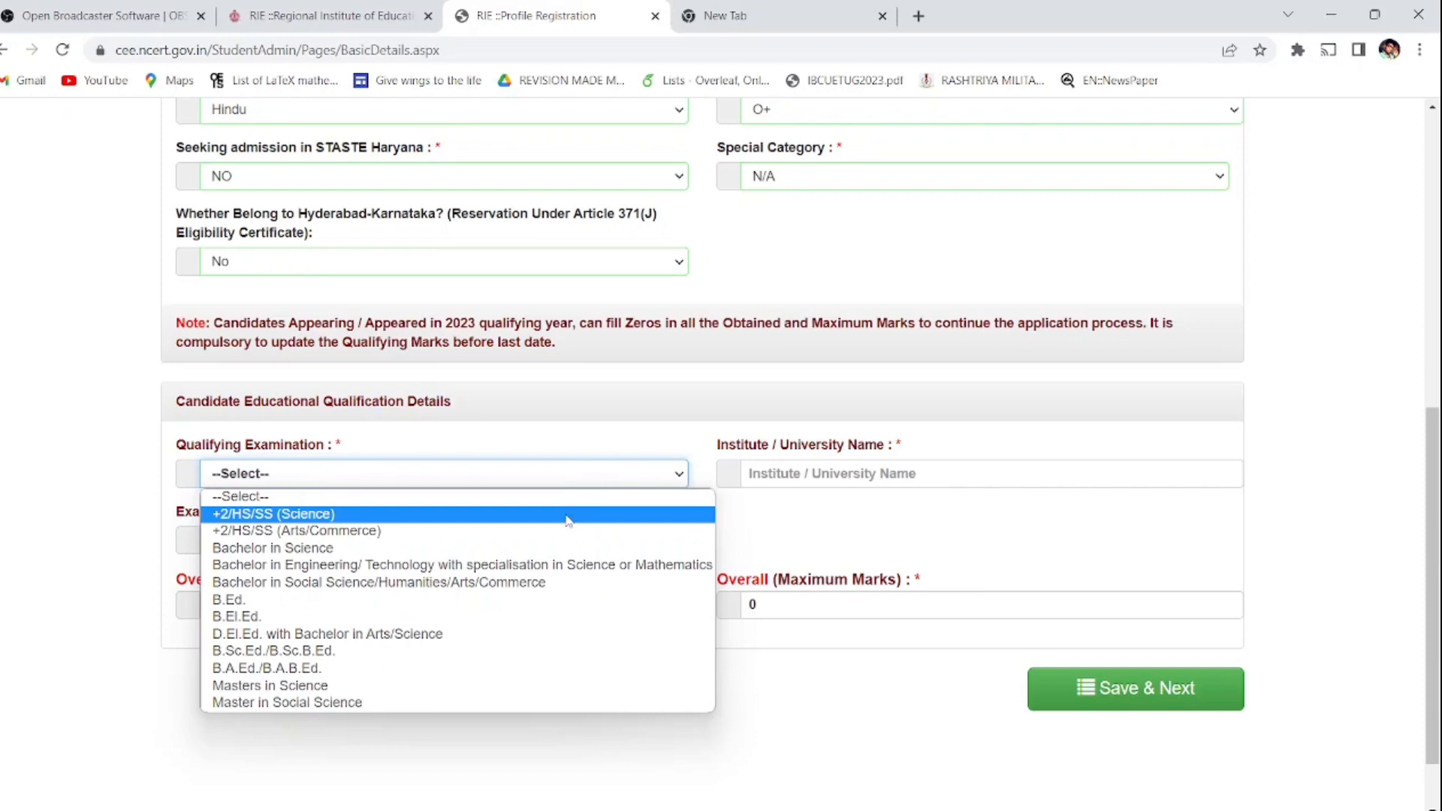
pyautogui.click(567, 515)
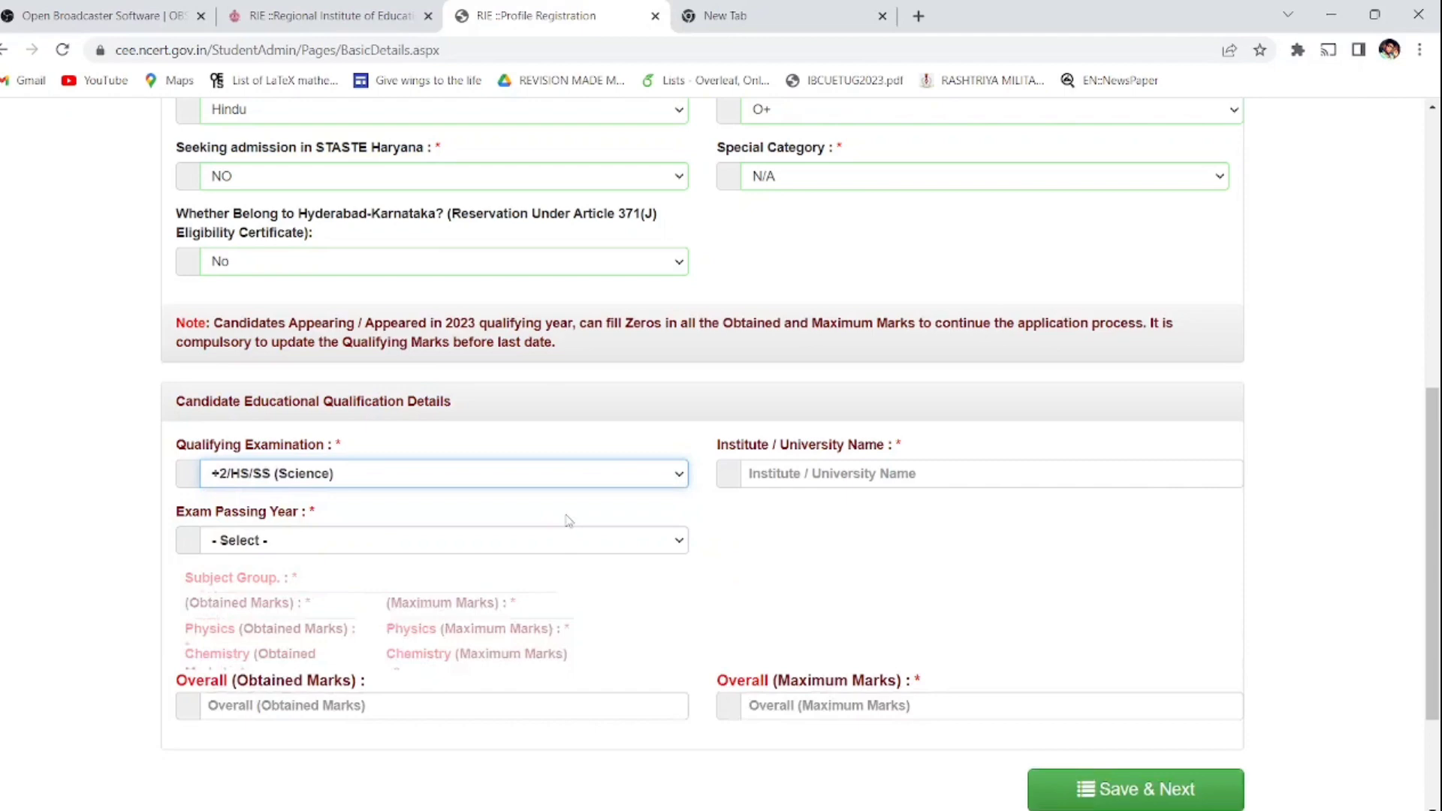
pyautogui.click(819, 476)
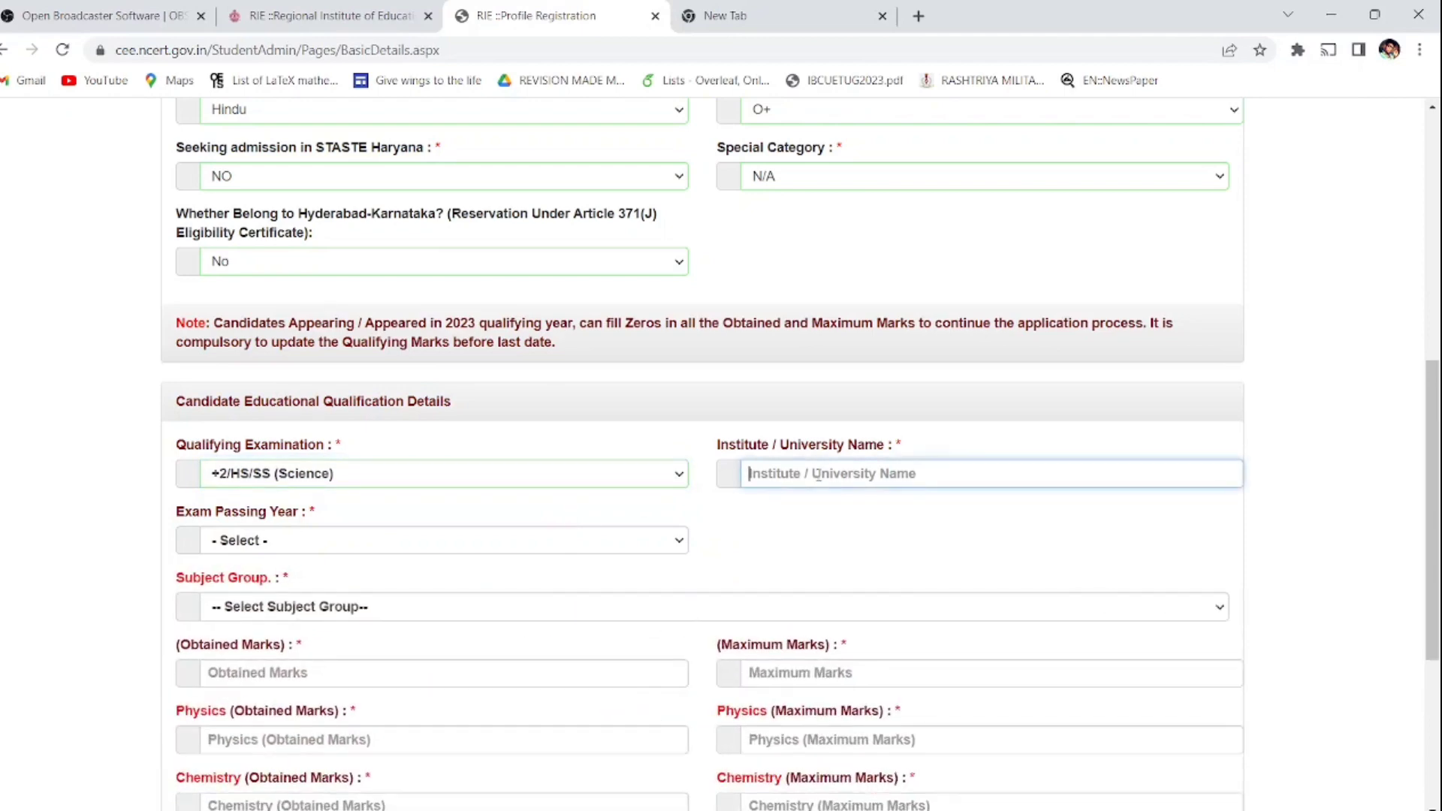
pyautogui.write('jawahar')
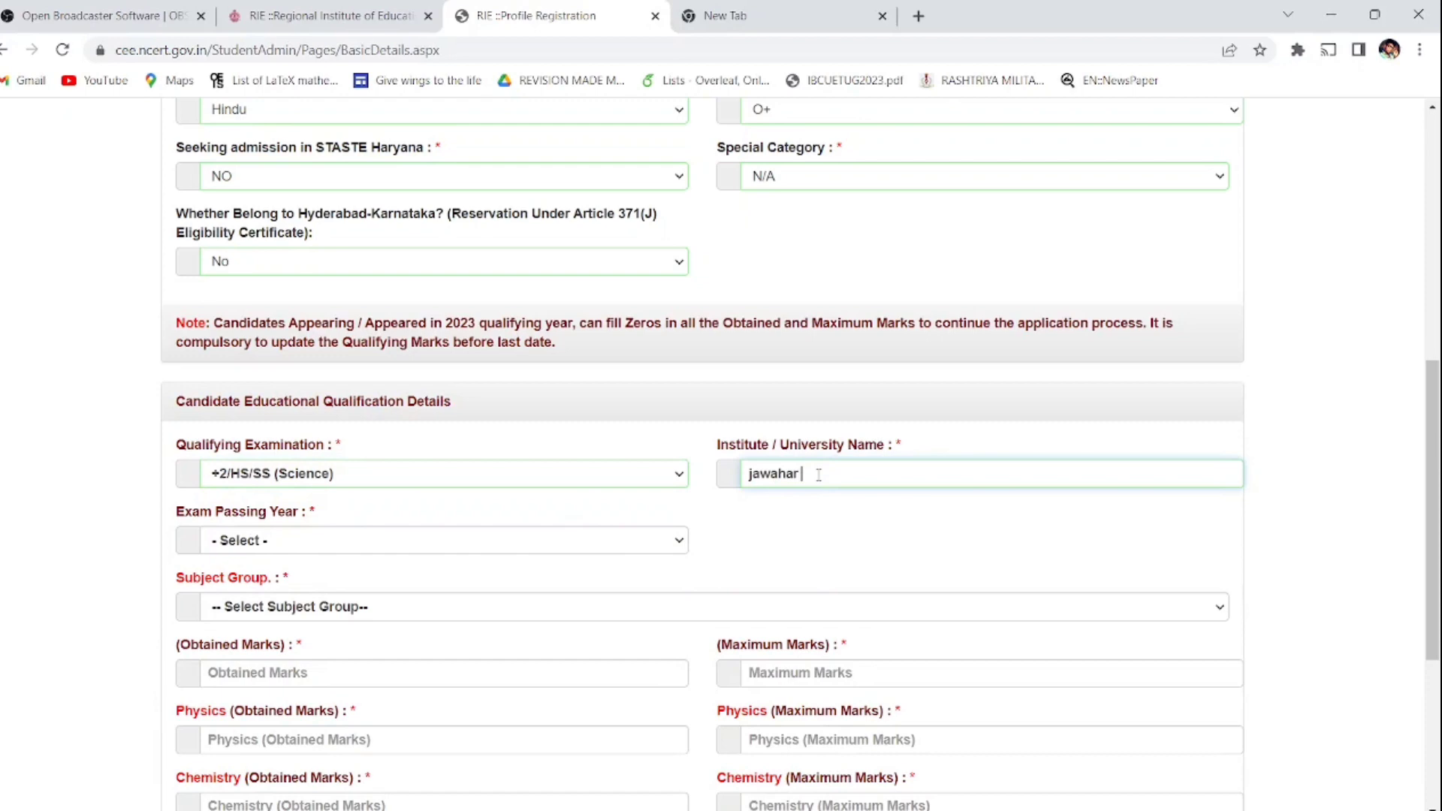
pyautogui.write(' na')
pyautogui.write('aya')
pyautogui.press('BackSpace')
pyautogui.press('BackSpace')
pyautogui.press('BackSpace')
pyautogui.press('BackSpace')
pyautogui.press('BackSpace')
pyautogui.press('BackSpace')
pyautogui.press('BackSpace')
pyautogui.press('BackSpace')
pyautogui.press('BackSpace')
pyautogui.press('BackSpace')
pyautogui.press('BackSpace')
pyautogui.press('BackSpace')
pyautogui.press('BackSpace')
pyautogui.press('BackSpace')
pyautogui.press('BackSpace')
pyautogui.press('BackSpace')
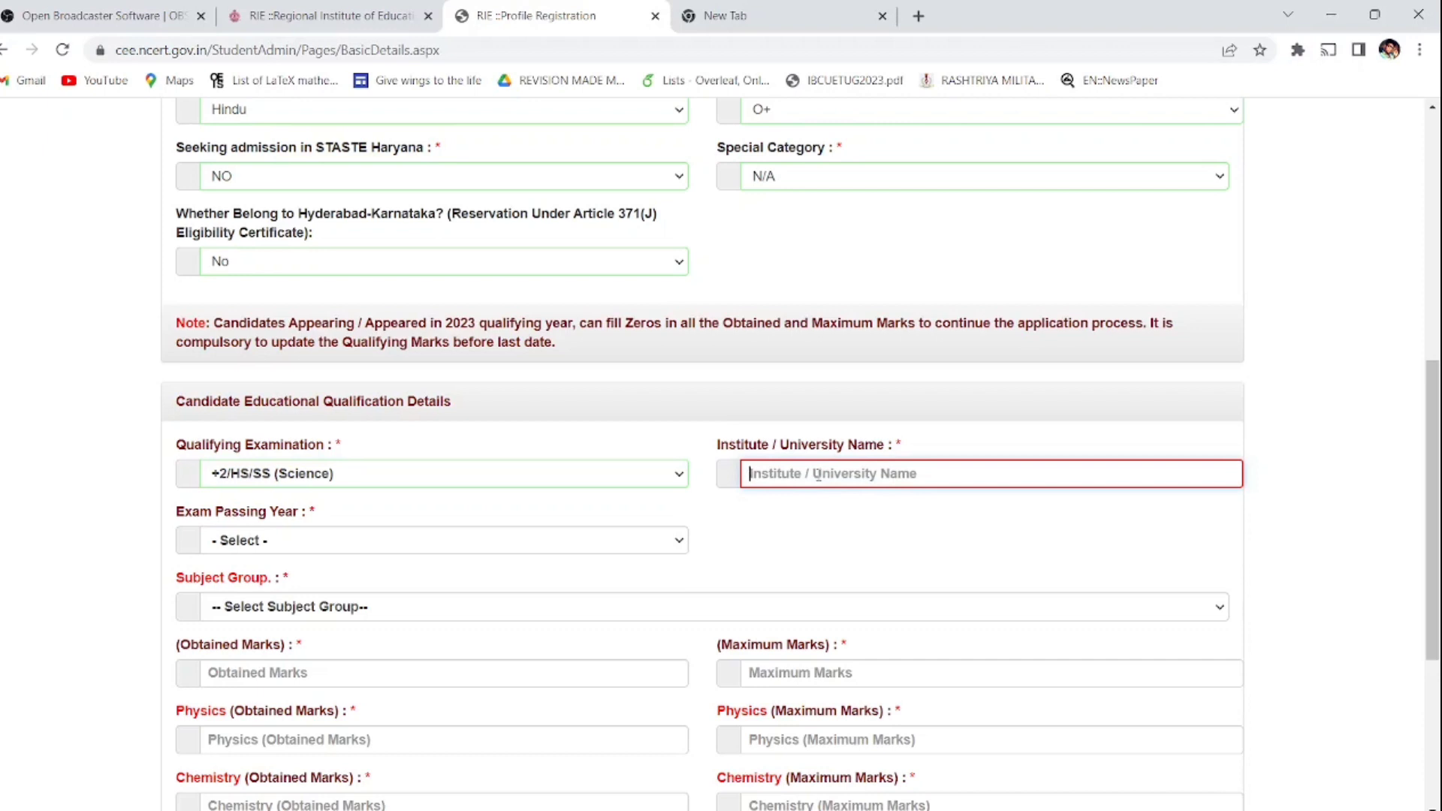
pyautogui.write('wishdom')
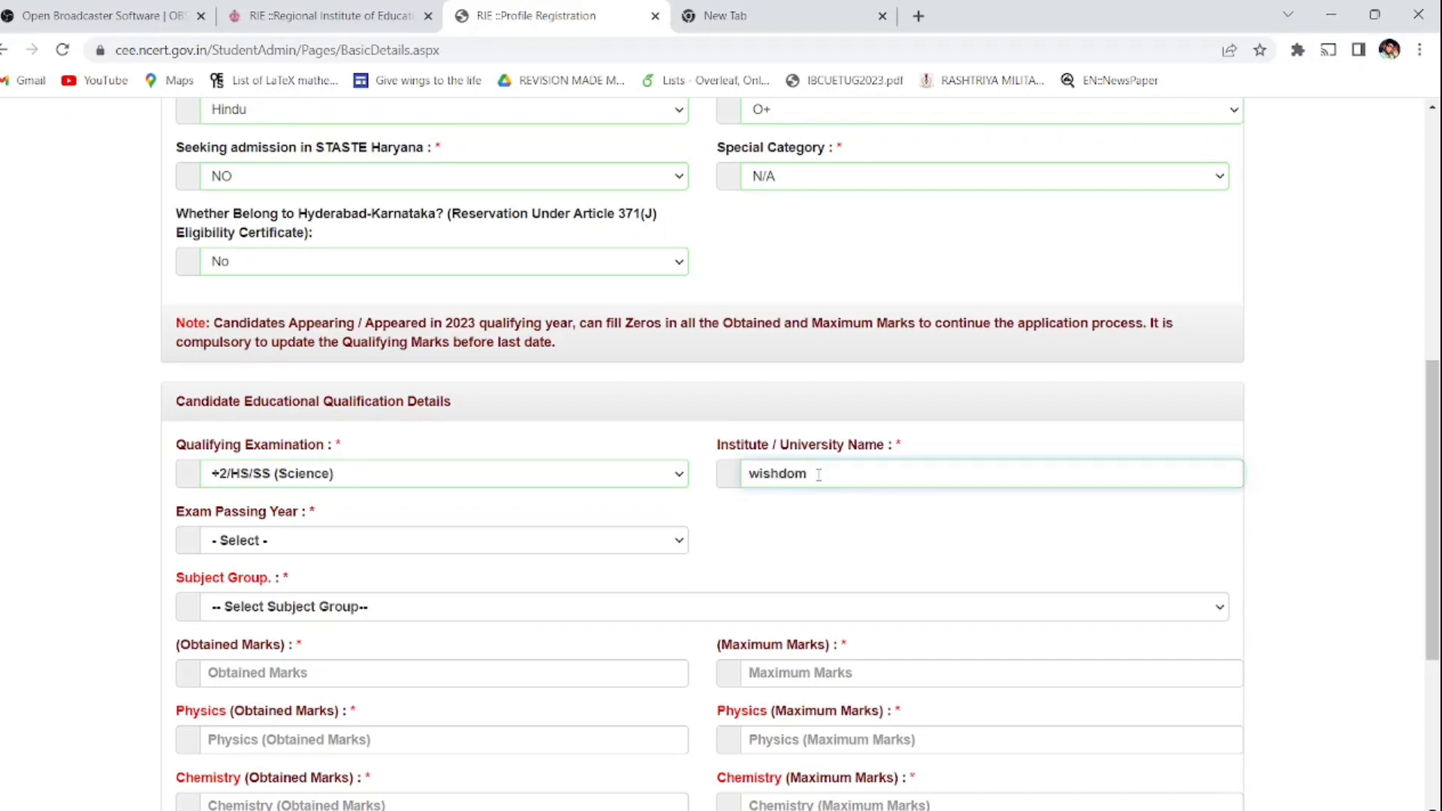
pyautogui.press('Tab')
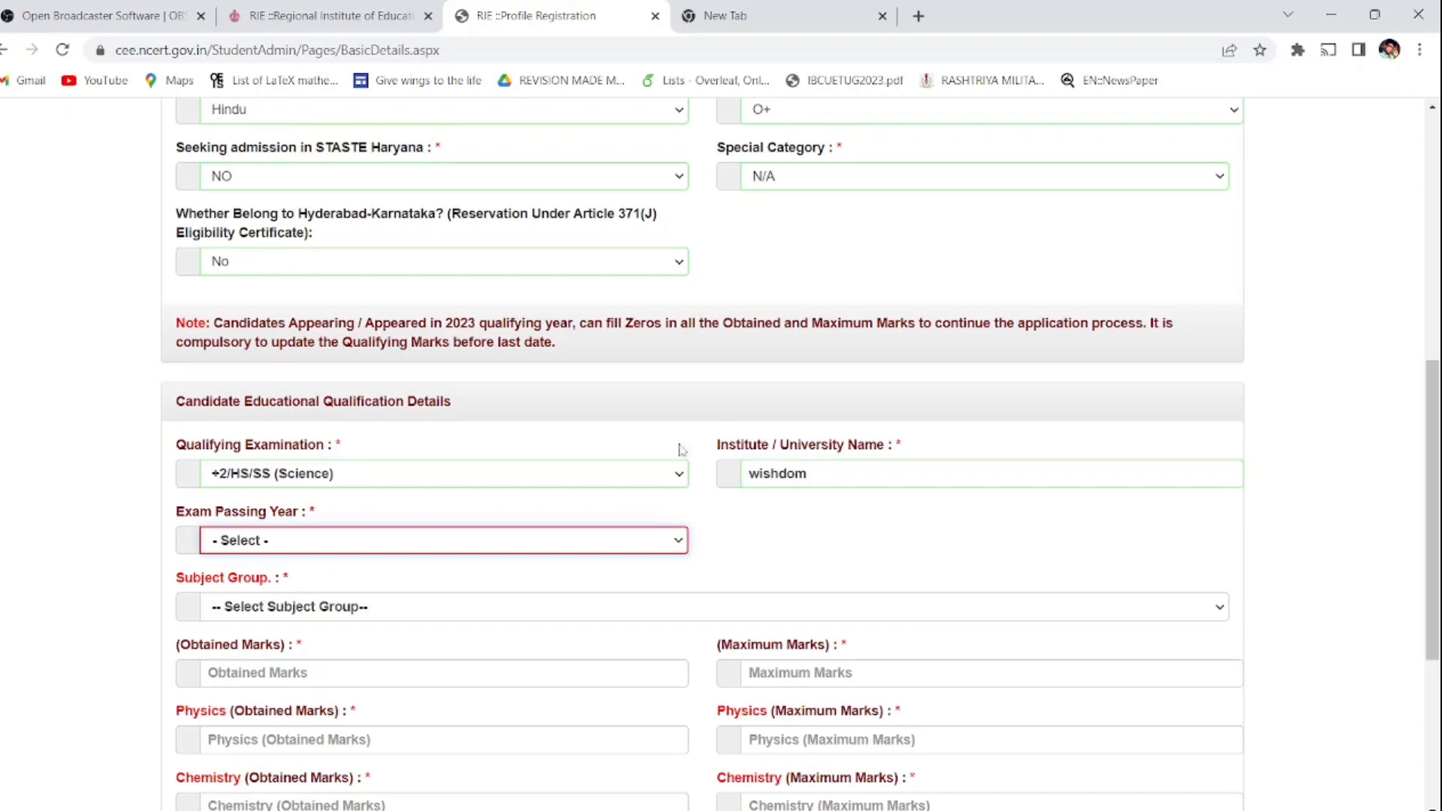
# Step: Review the qualifying examination options, keeping +2/HS/SS (Science) selected
pyautogui.click(619, 480)
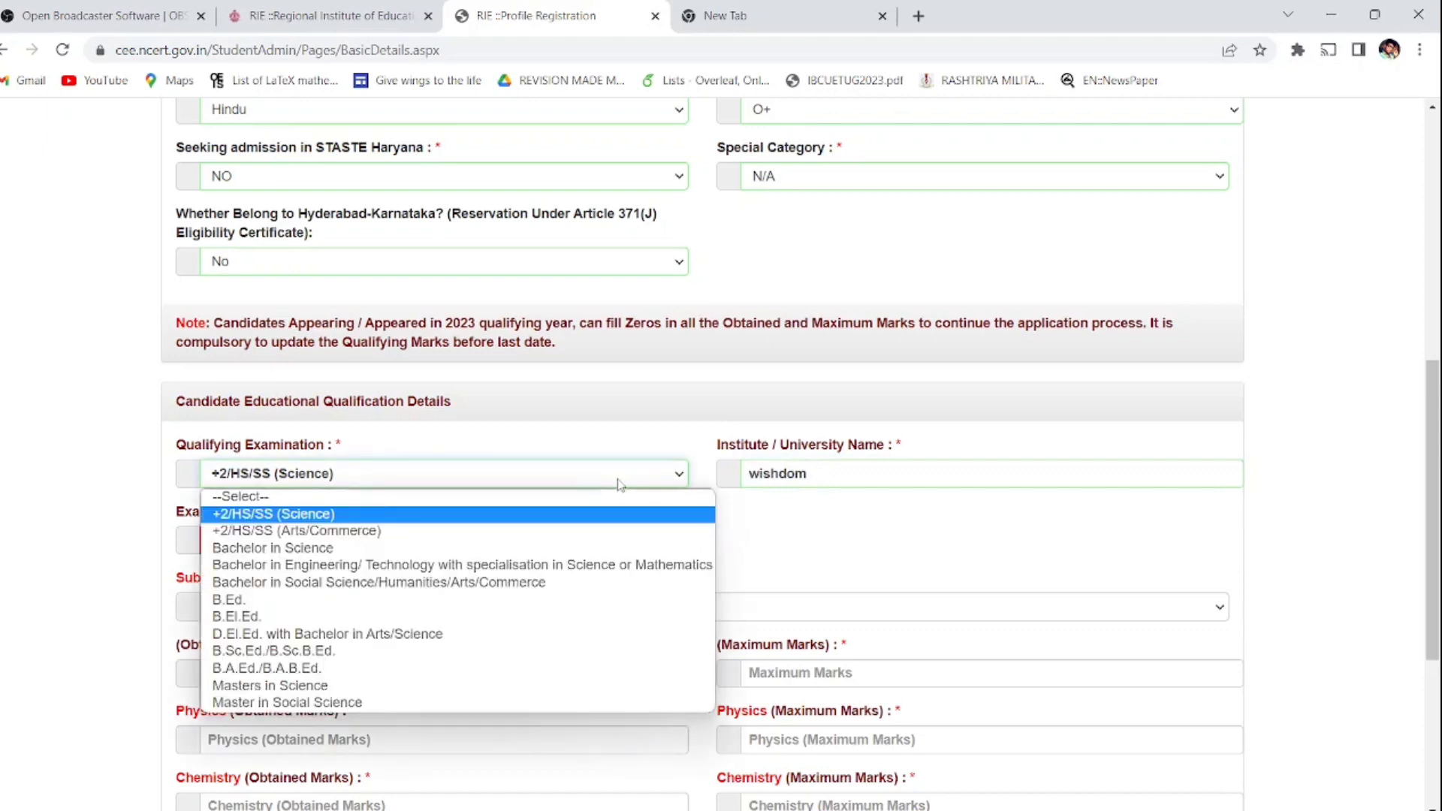
pyautogui.press('Down')
pyautogui.press('Down')
pyautogui.press('Down')
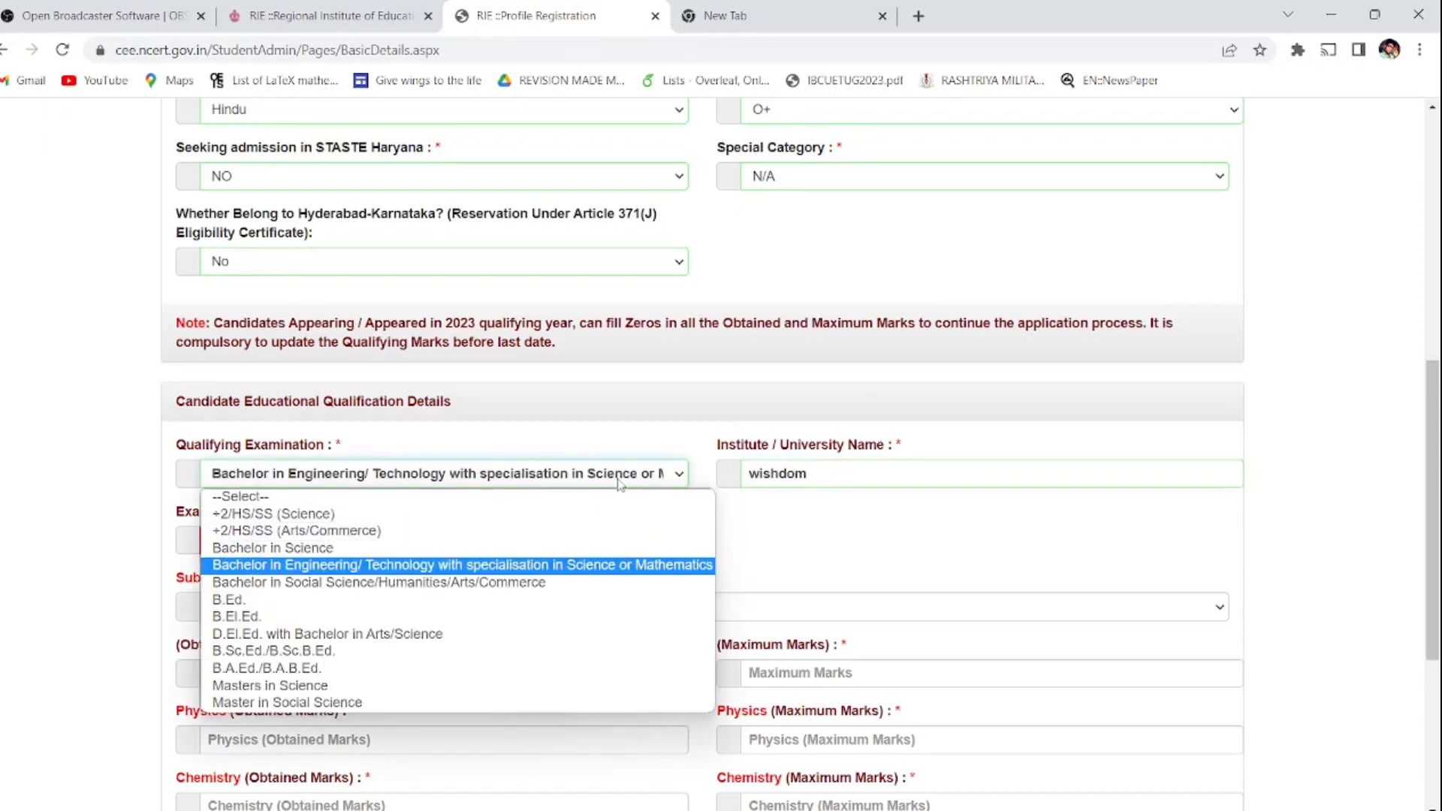
pyautogui.press('Down')
pyautogui.press('Down')
pyautogui.press('Down')
pyautogui.press('Down')
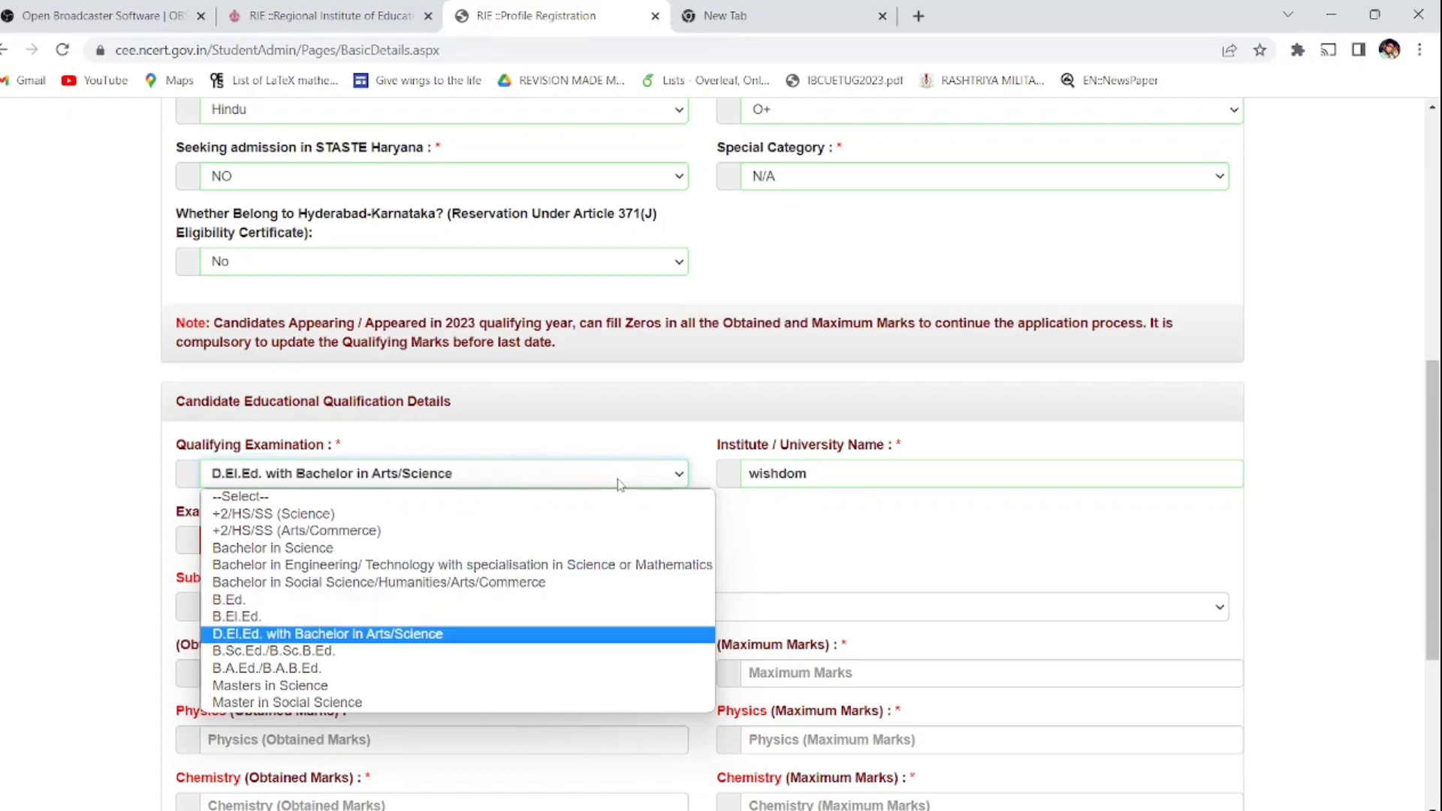
pyautogui.press('Down')
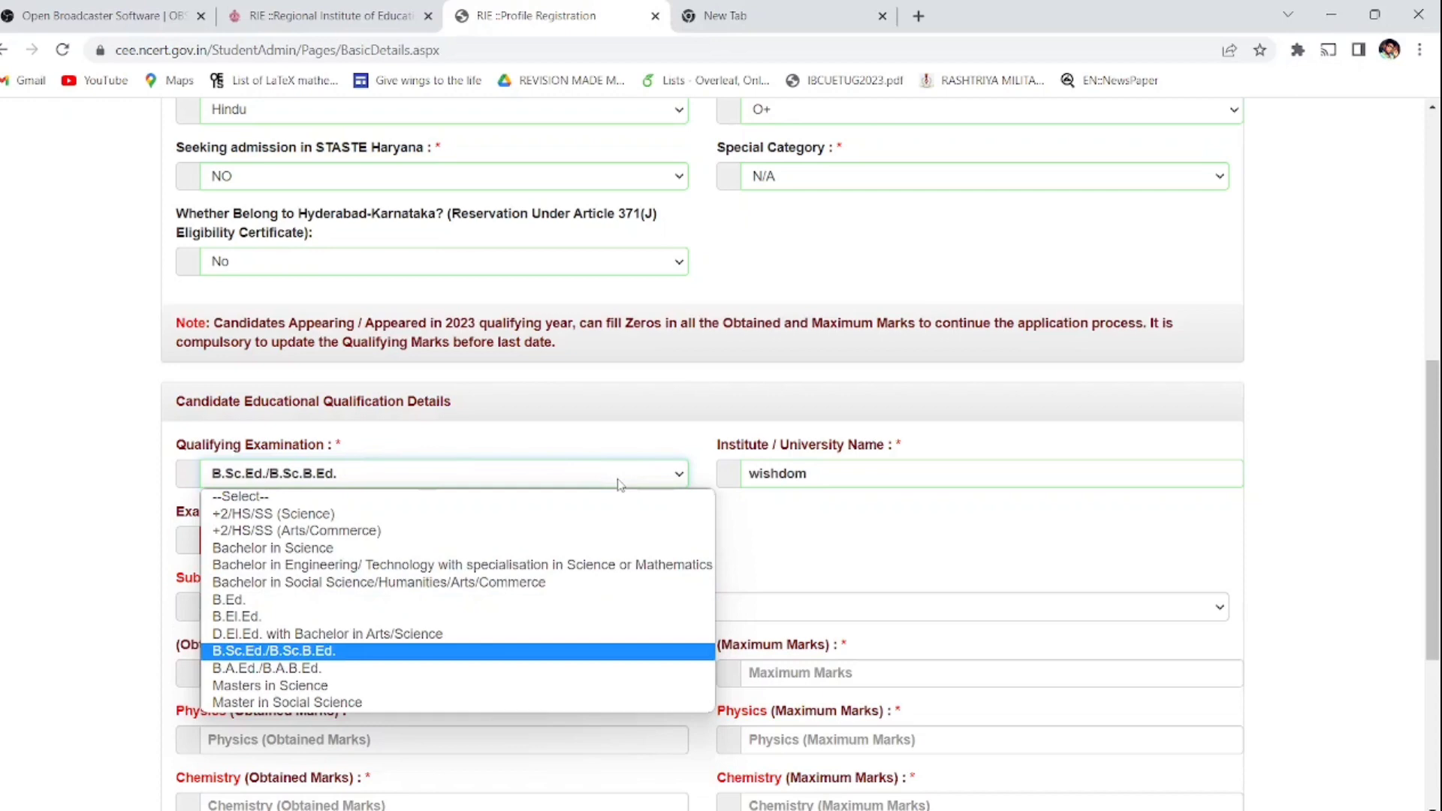
pyautogui.press('Down')
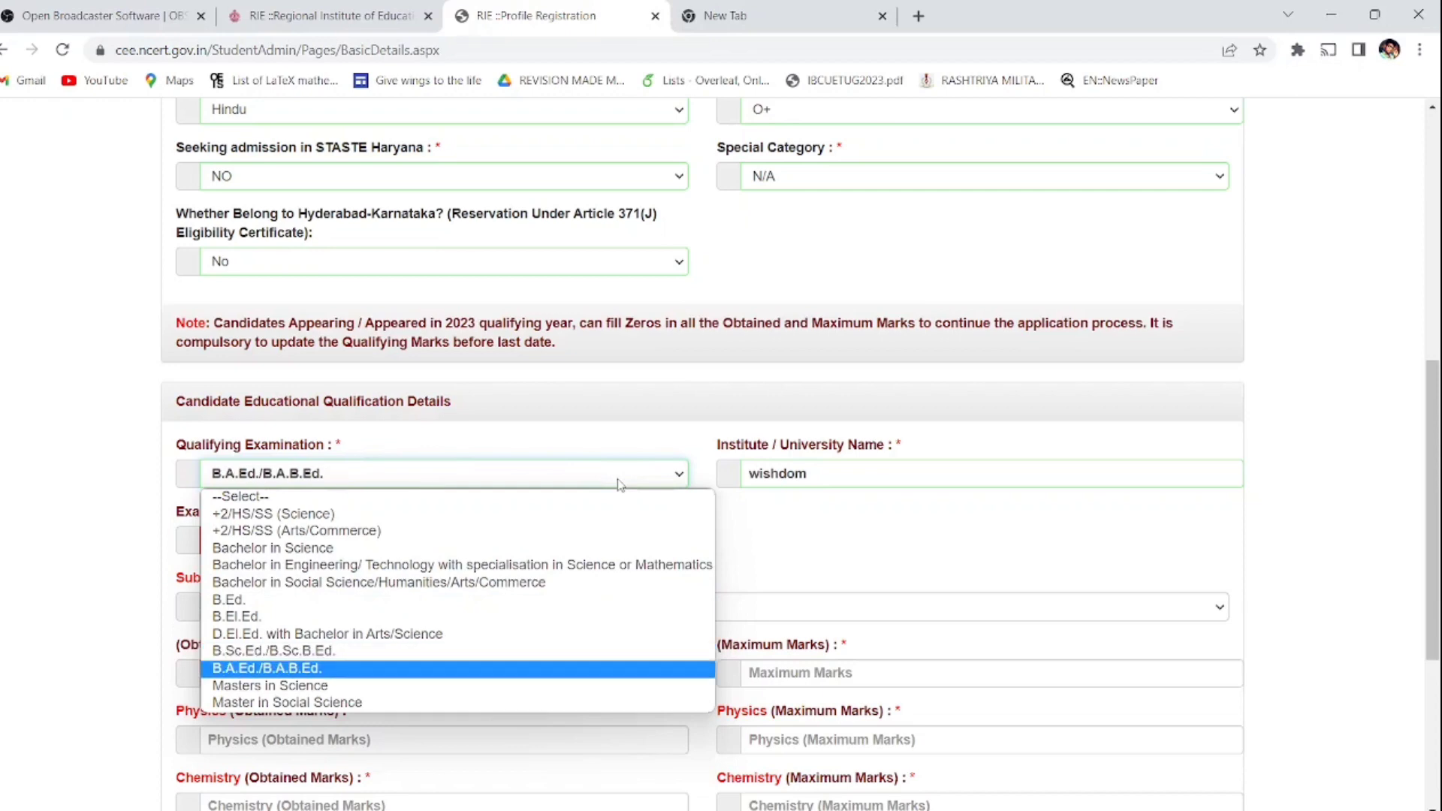
pyautogui.press('Down')
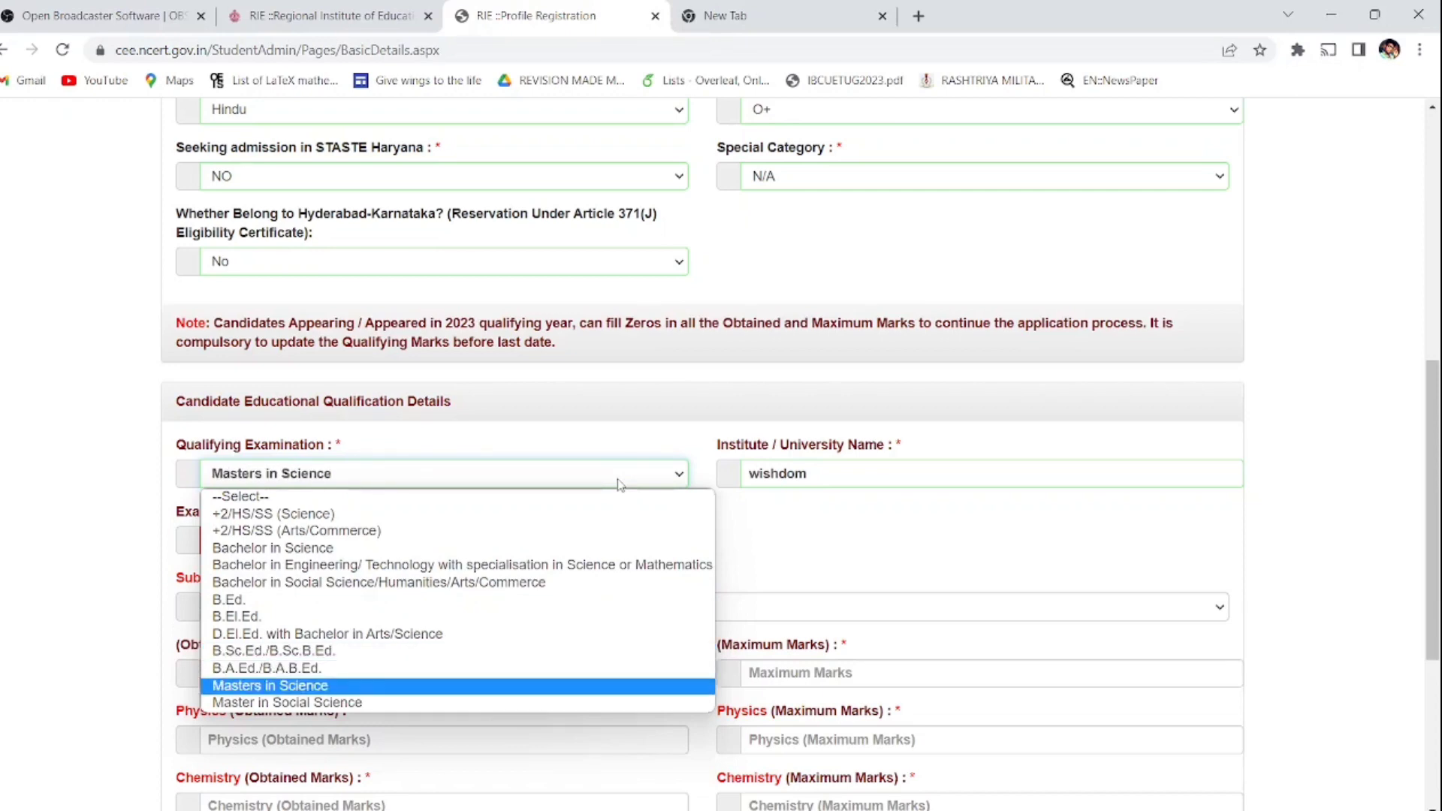
pyautogui.press('Down')
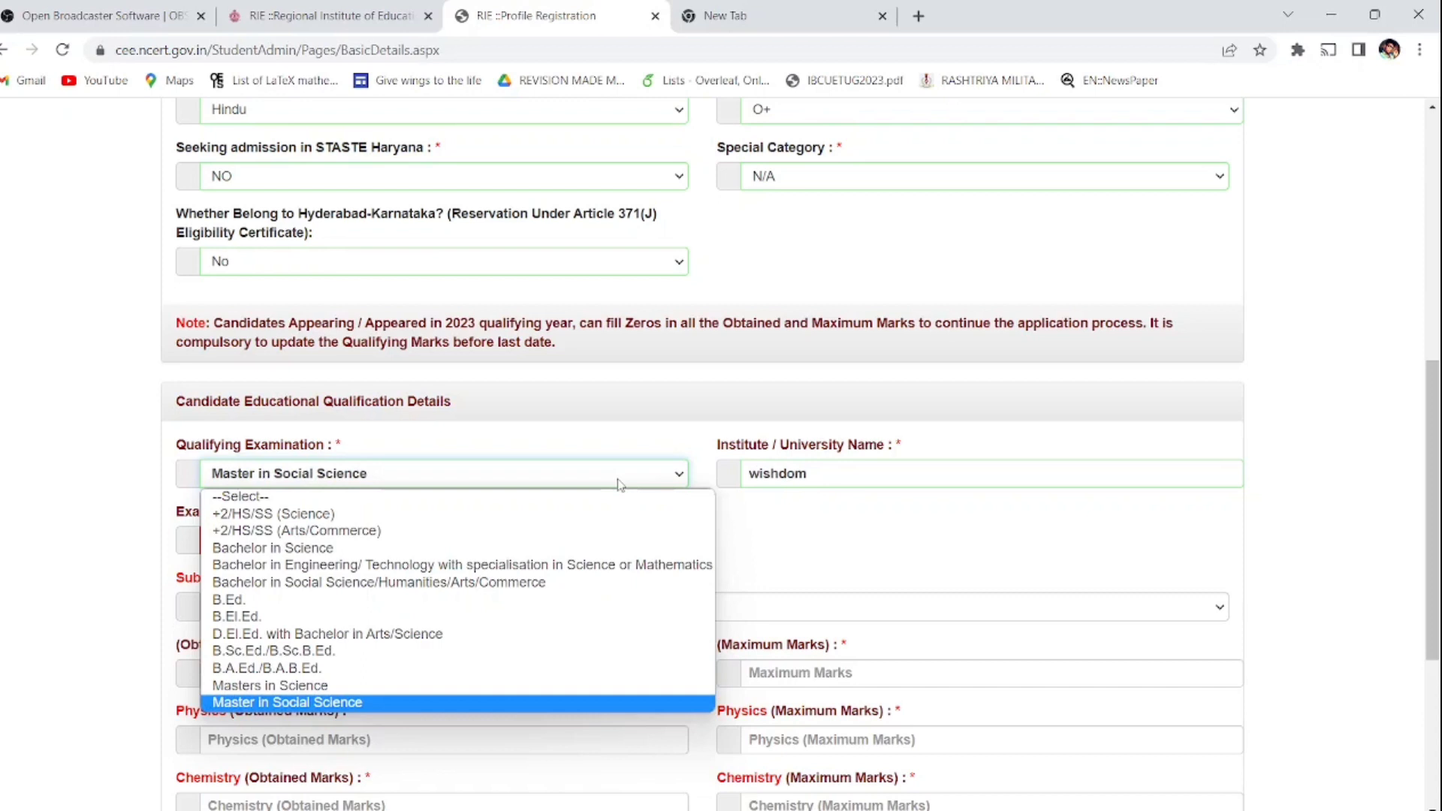
pyautogui.press('Up')
pyautogui.press('Up')
pyautogui.press('Up')
pyautogui.press('Up')
pyautogui.press('Up')
pyautogui.press('Up')
pyautogui.press('Up')
pyautogui.press('Up')
pyautogui.press('Up')
pyautogui.press('Up')
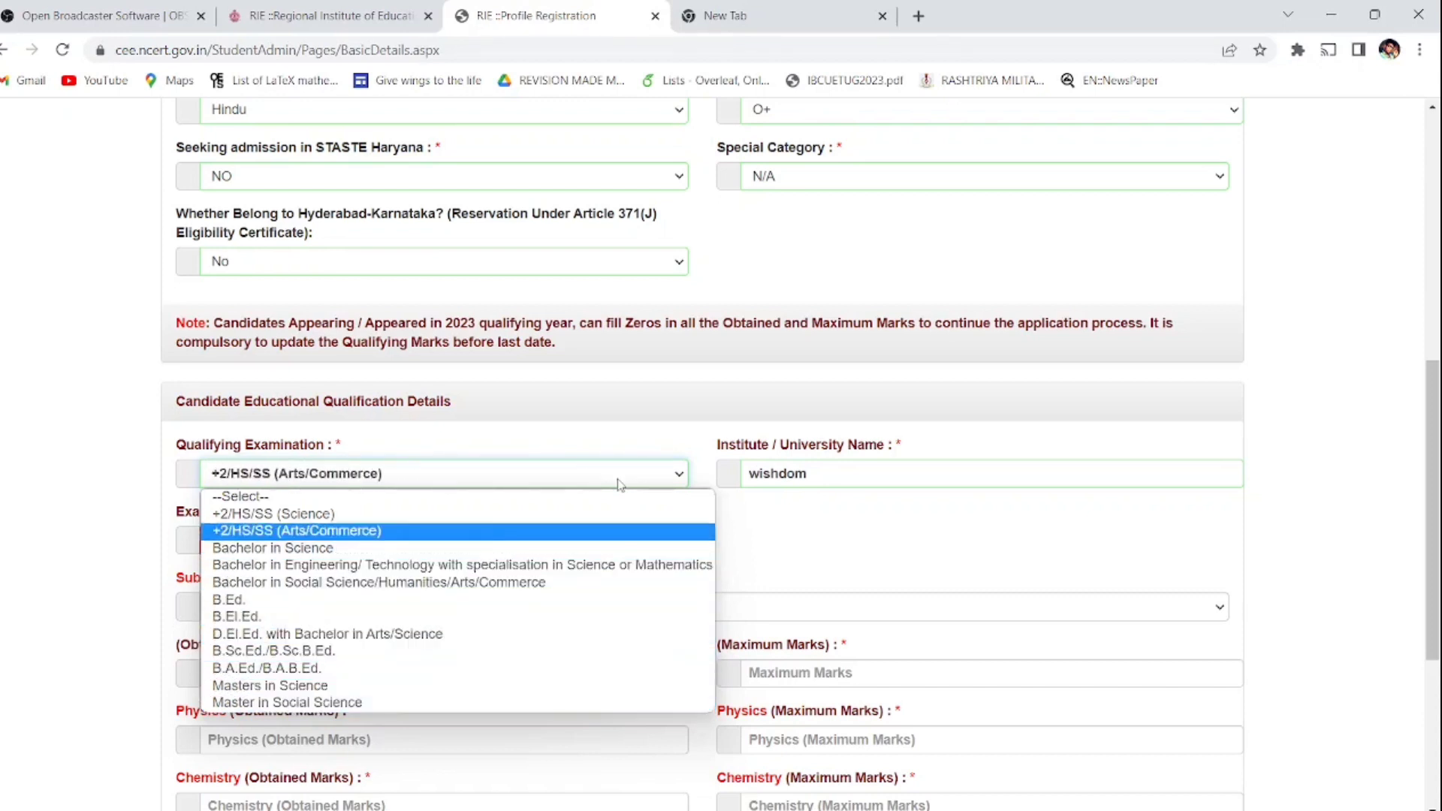
pyautogui.press('Up')
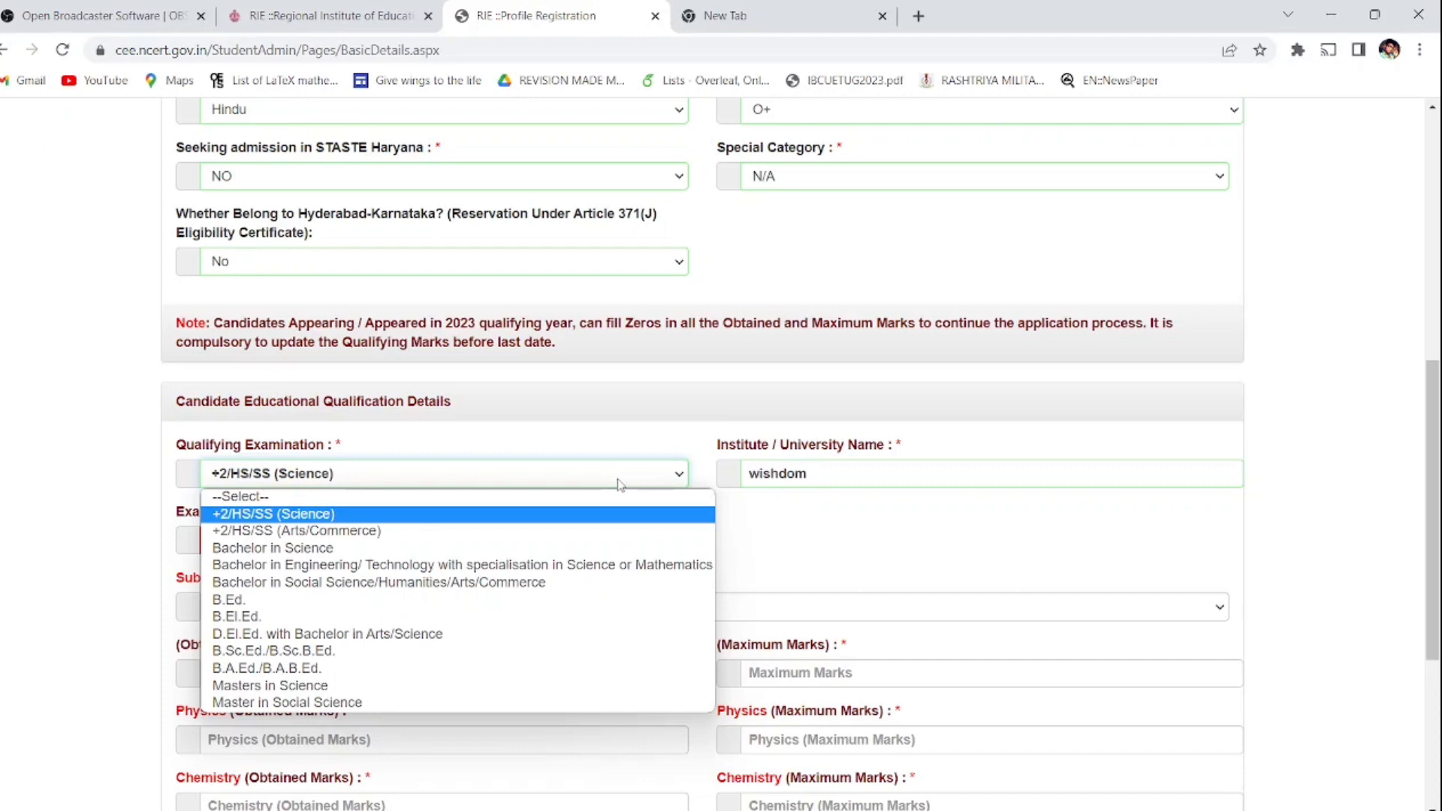
pyautogui.click(650, 442)
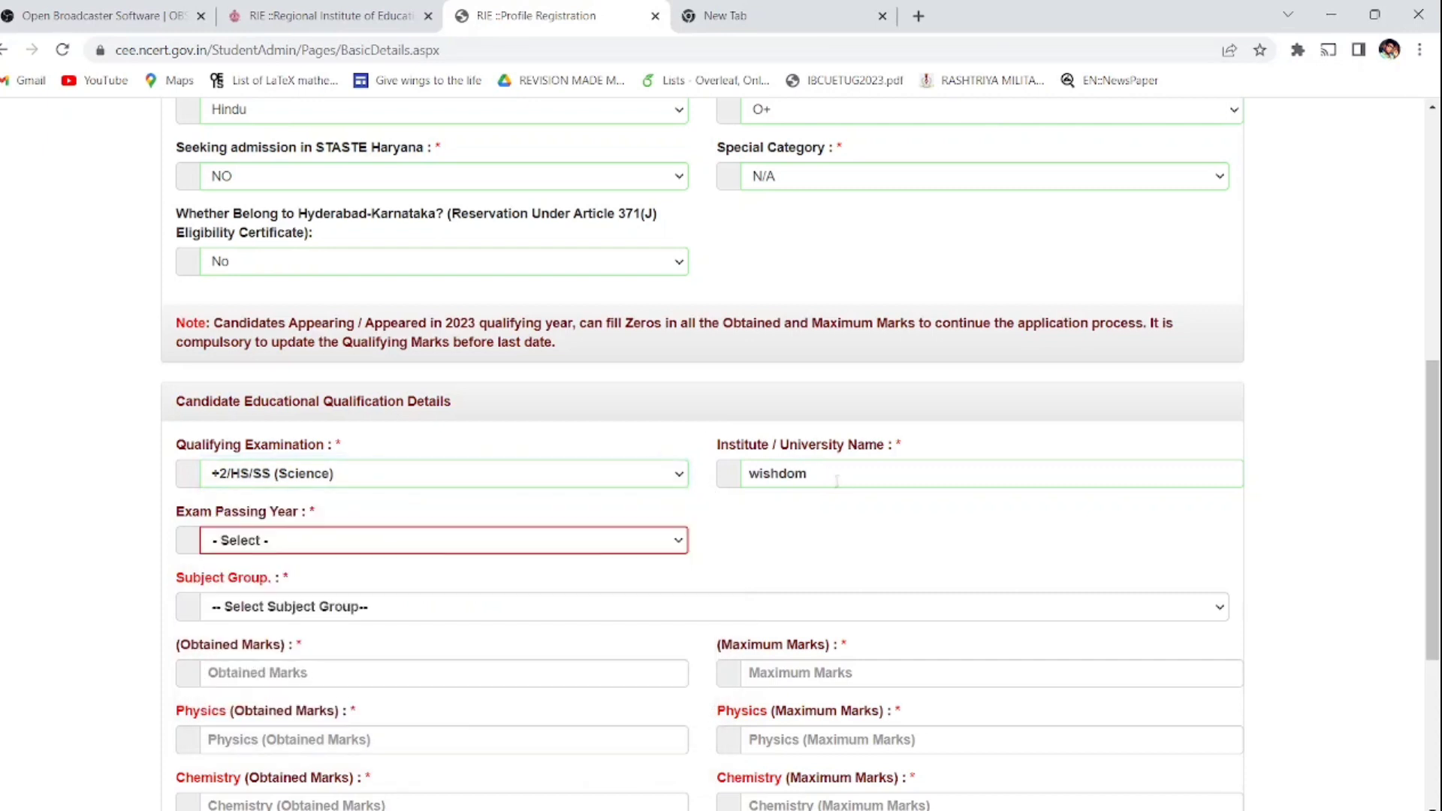
pyautogui.click(644, 483)
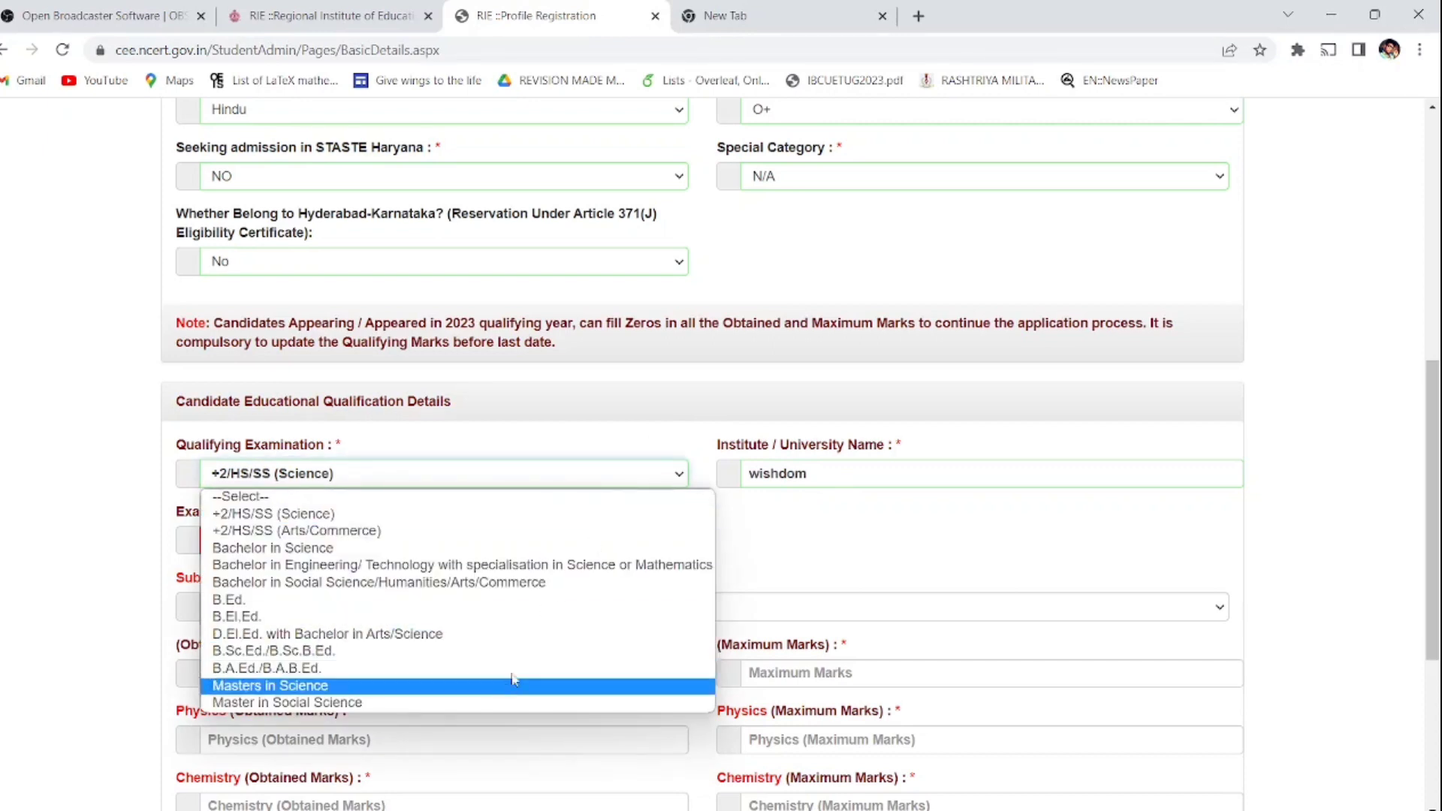
pyautogui.click(809, 468)
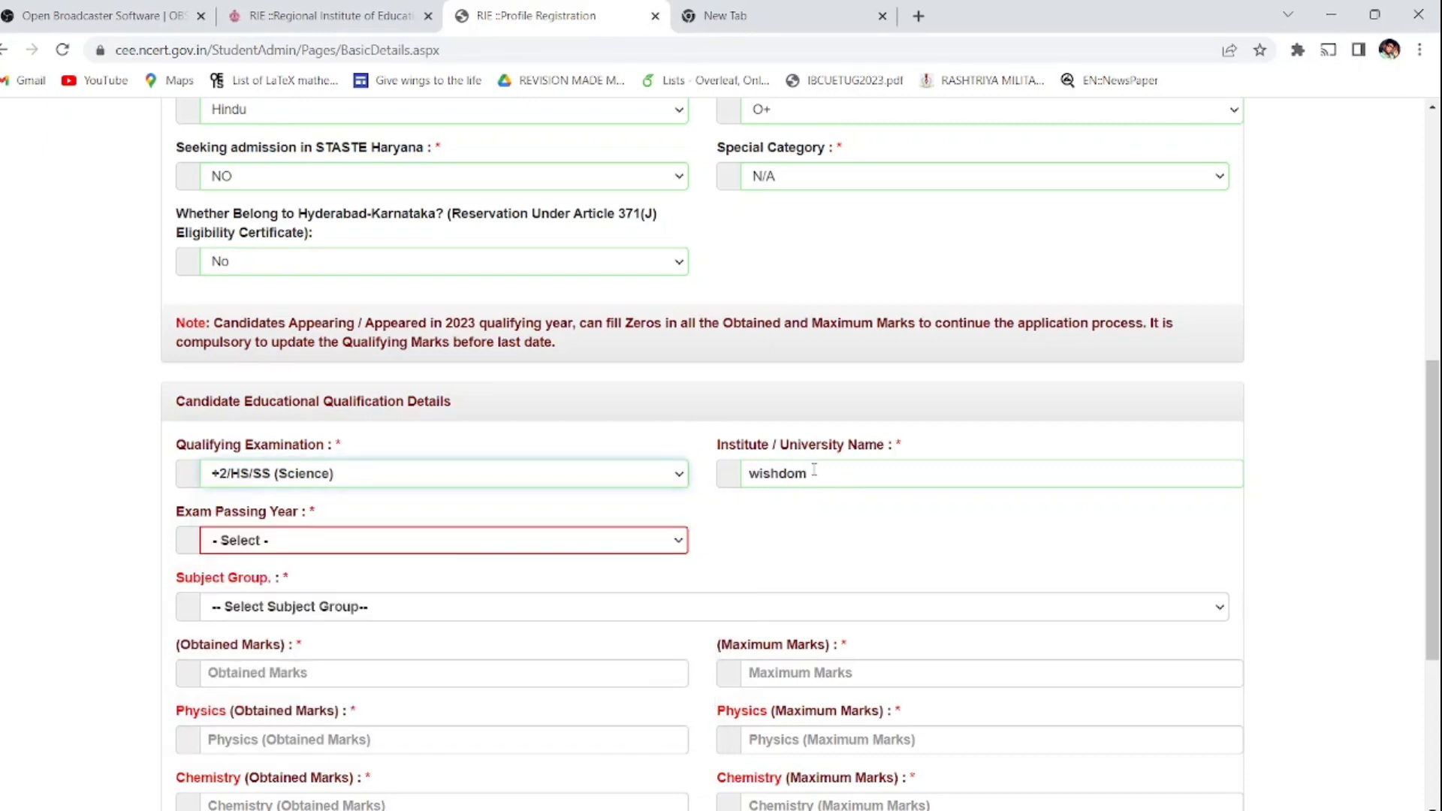
# Step: Set exam passing year to 2021 and subject group to Mathematics / Statistics
pyautogui.click(460, 541)
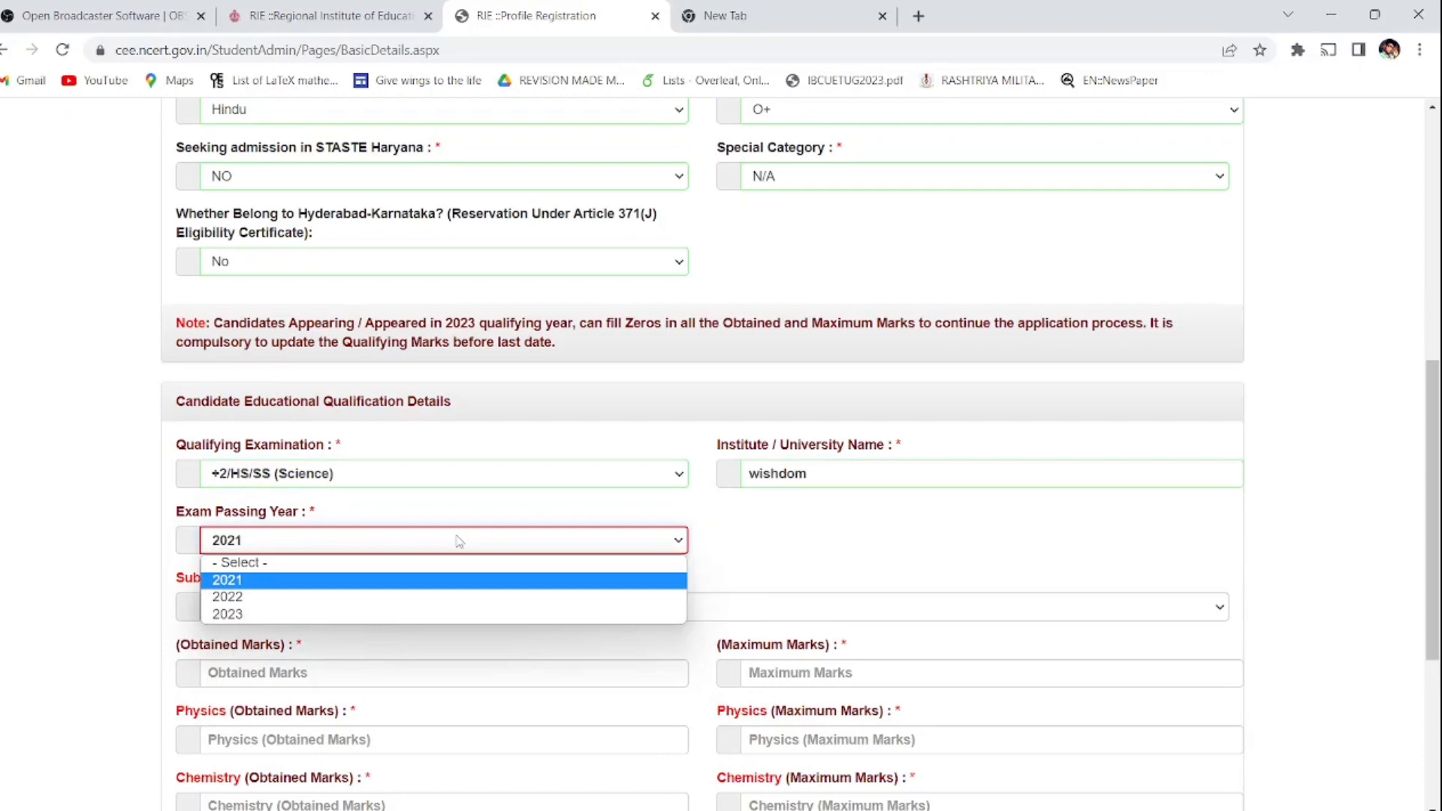
pyautogui.click(459, 541)
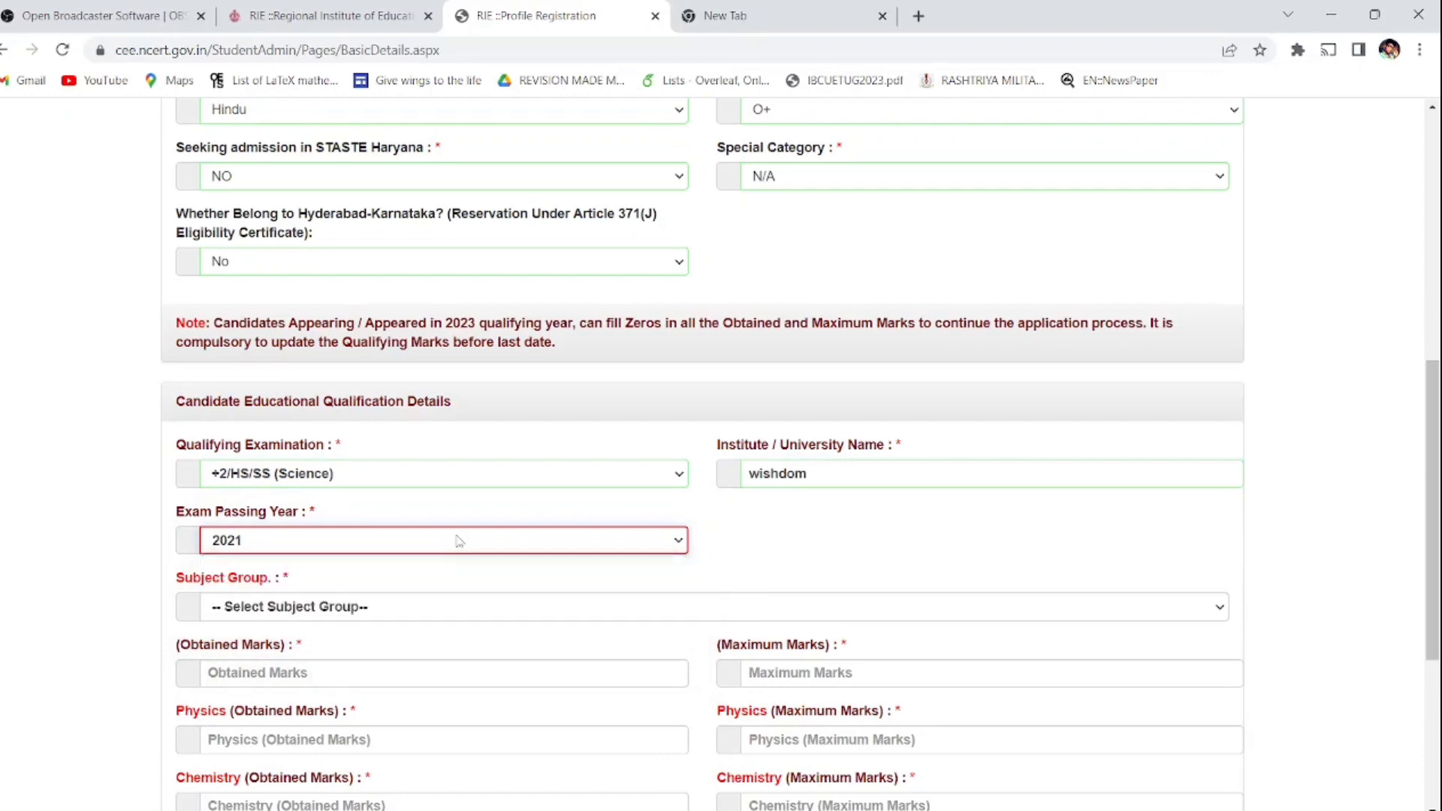
pyautogui.click(435, 610)
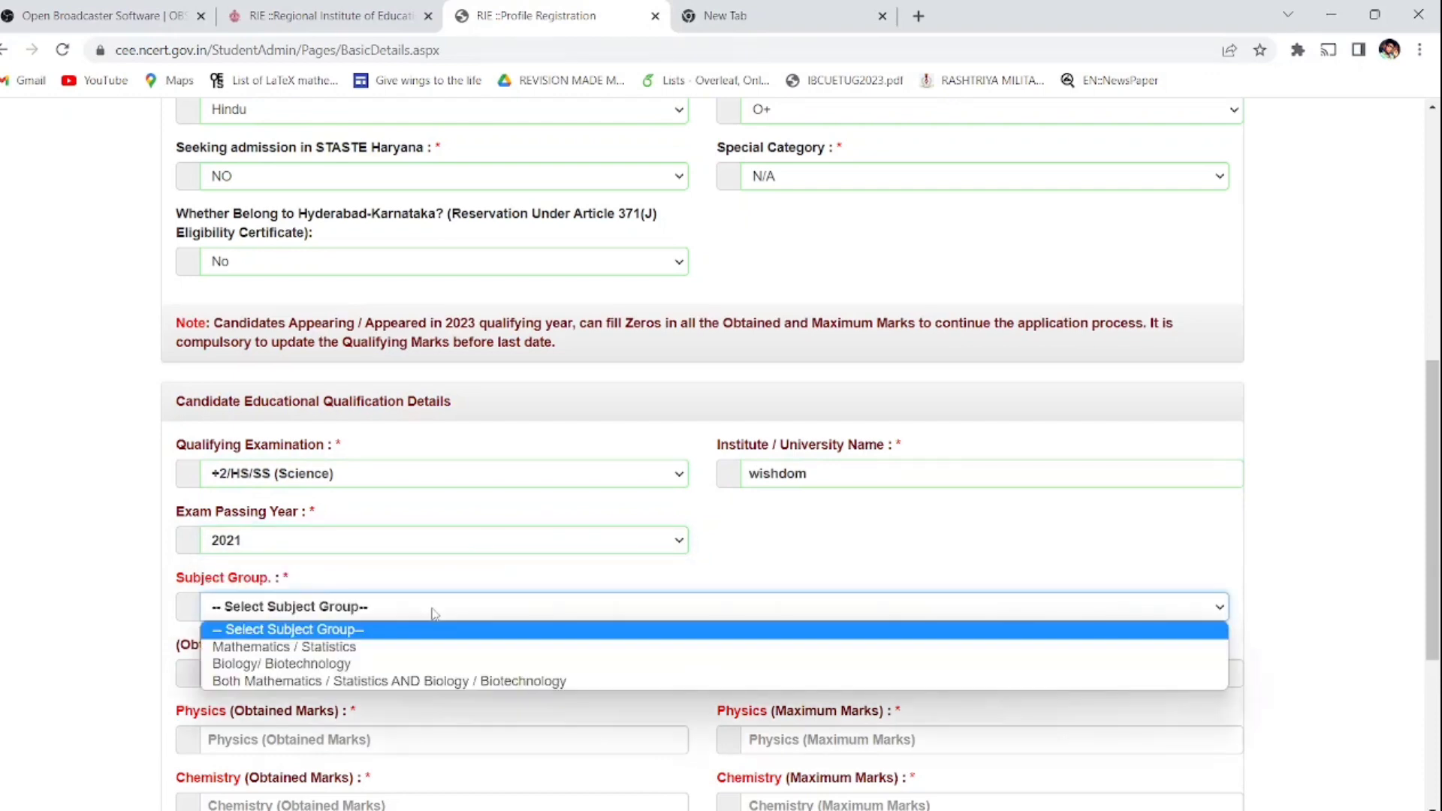
pyautogui.click(420, 647)
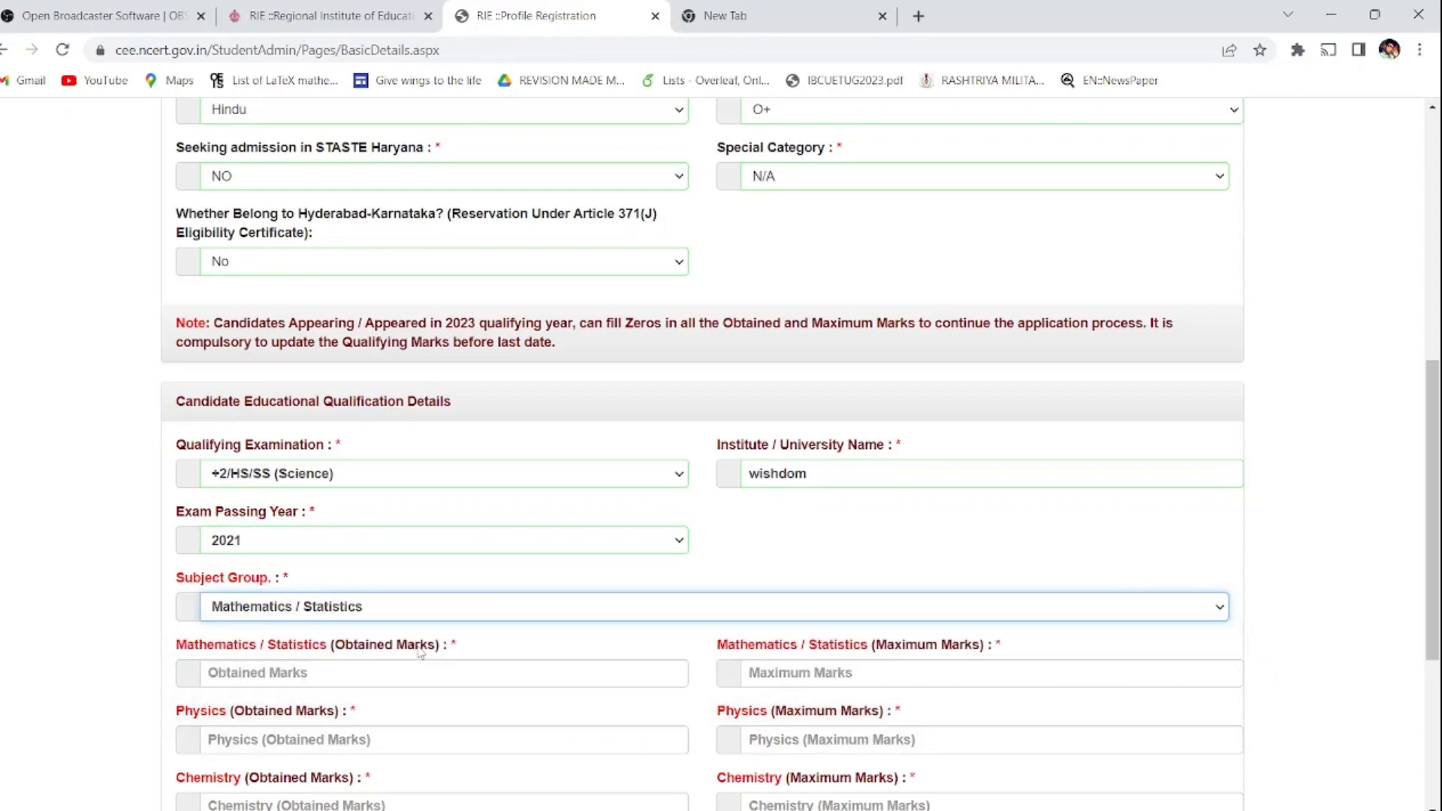
# Step: Reselect Mathematics / Statistics as subject group and enter maths marks 86 out of 100
pyautogui.scroll(-4, 420, 652)
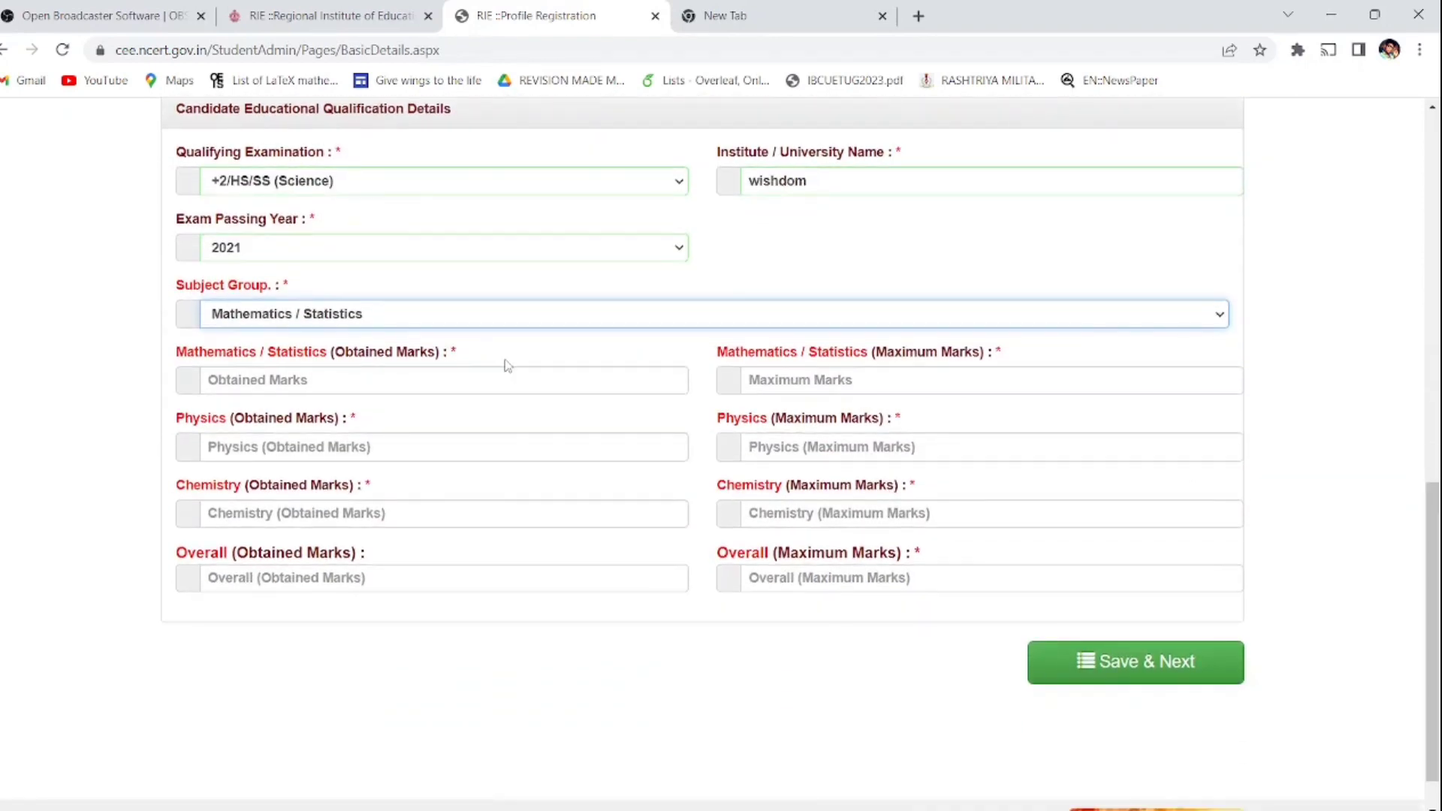
pyautogui.click(488, 381)
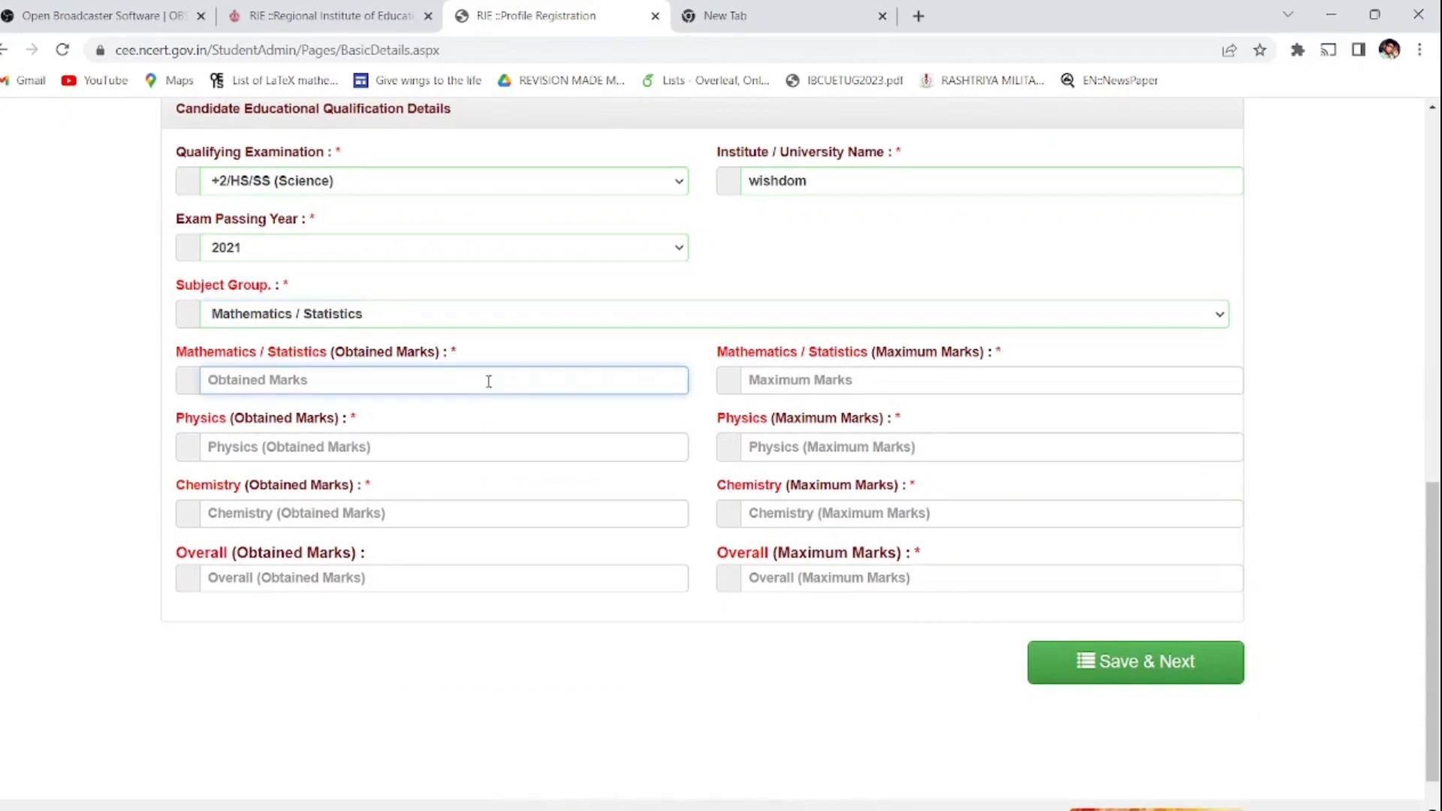
pyautogui.write('441')
pyautogui.press('Tab')
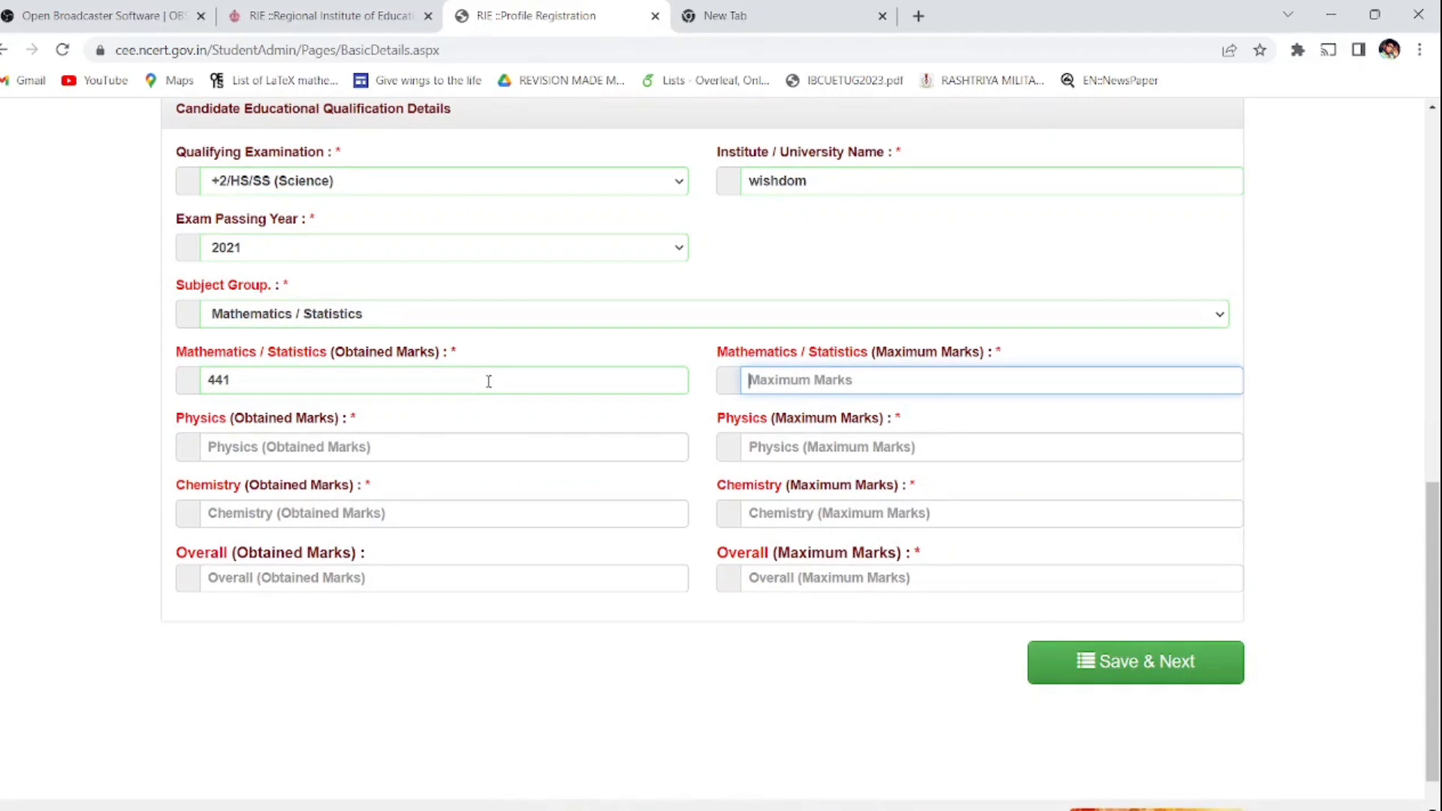
pyautogui.click(484, 320)
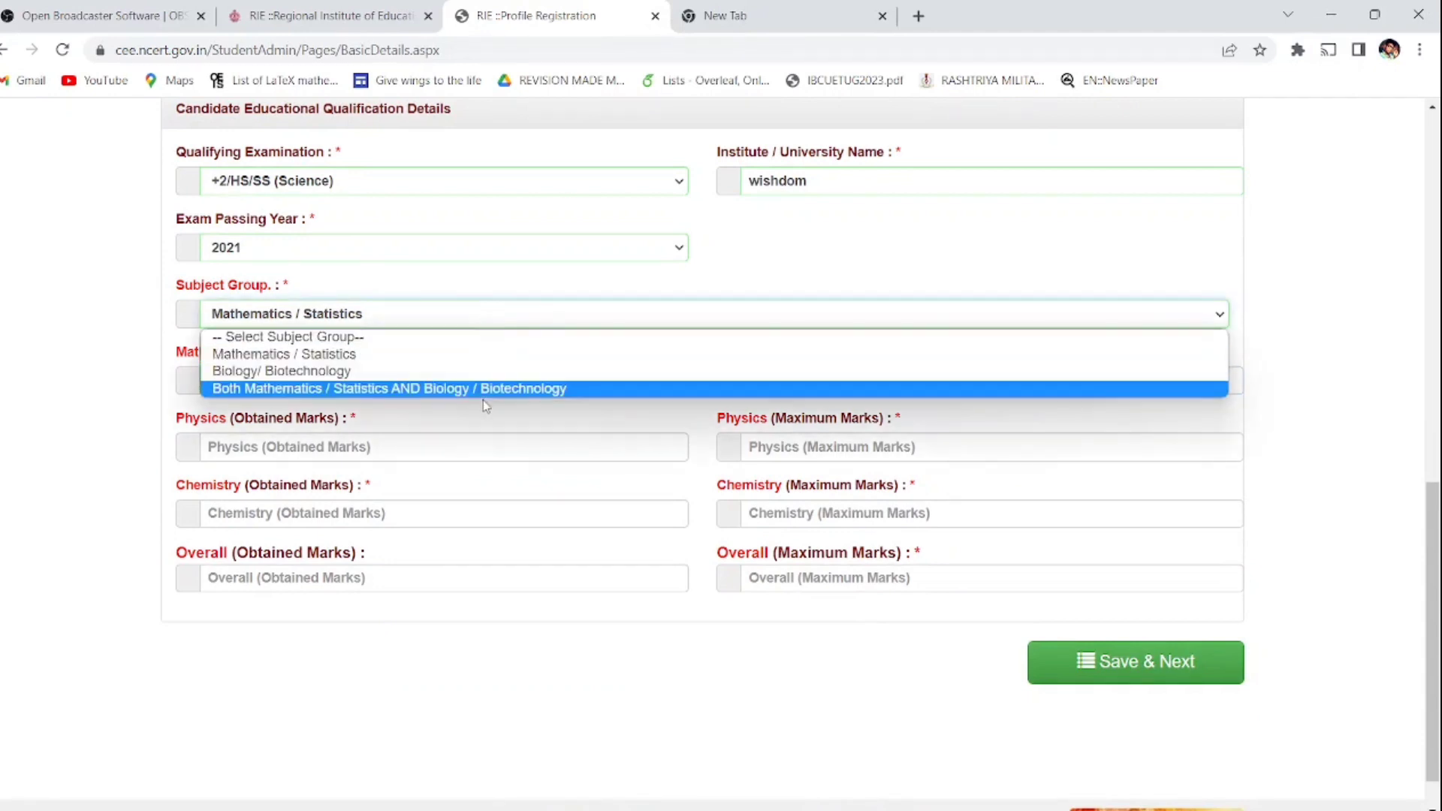
pyautogui.click(503, 354)
pyautogui.click(787, 379)
pyautogui.write('100')
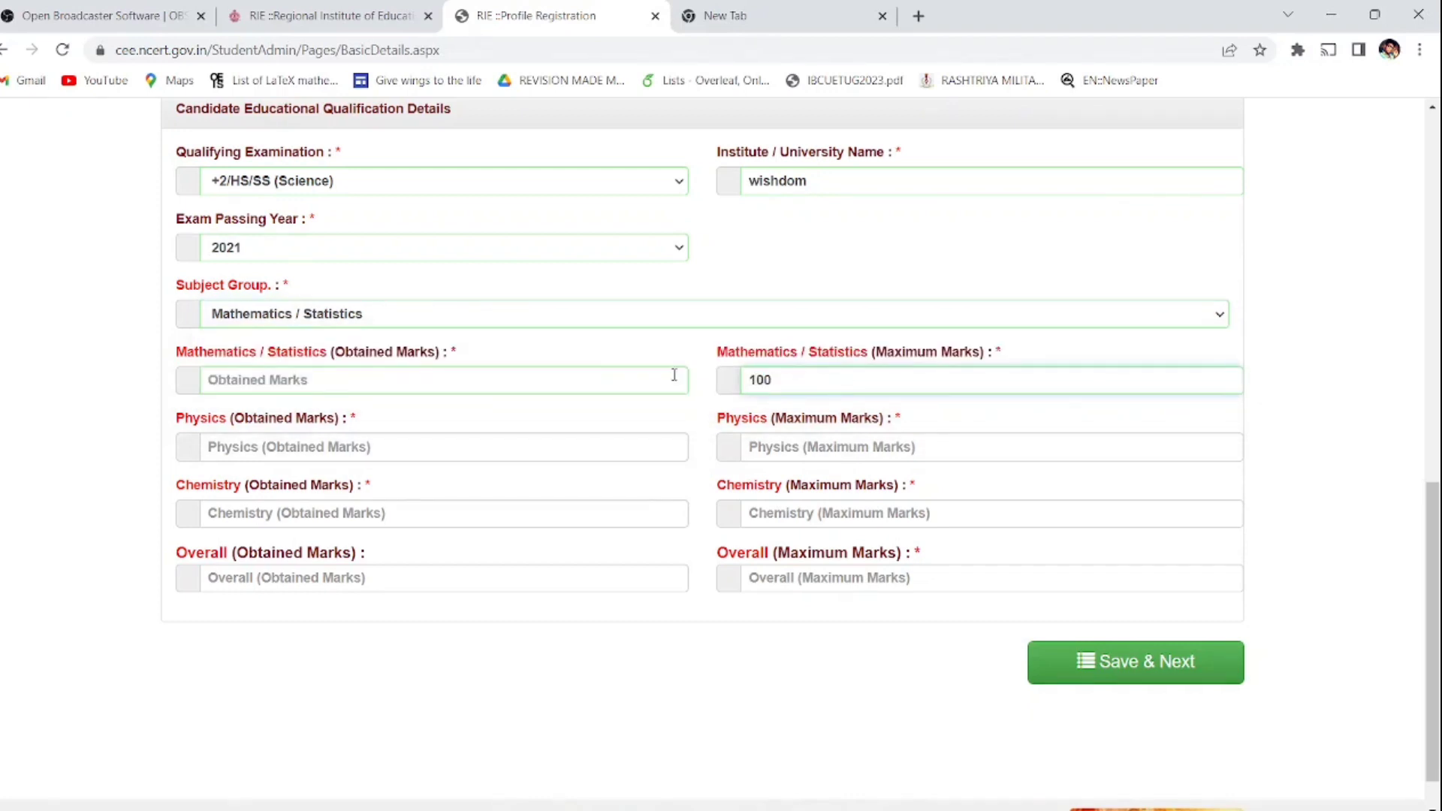
pyautogui.click(584, 379)
pyautogui.write('86')
# Step: Enter Physics 95/100, Chemistry 95/100 and overall marks 441/470
pyautogui.press('Tab')
pyautogui.press('Tab')
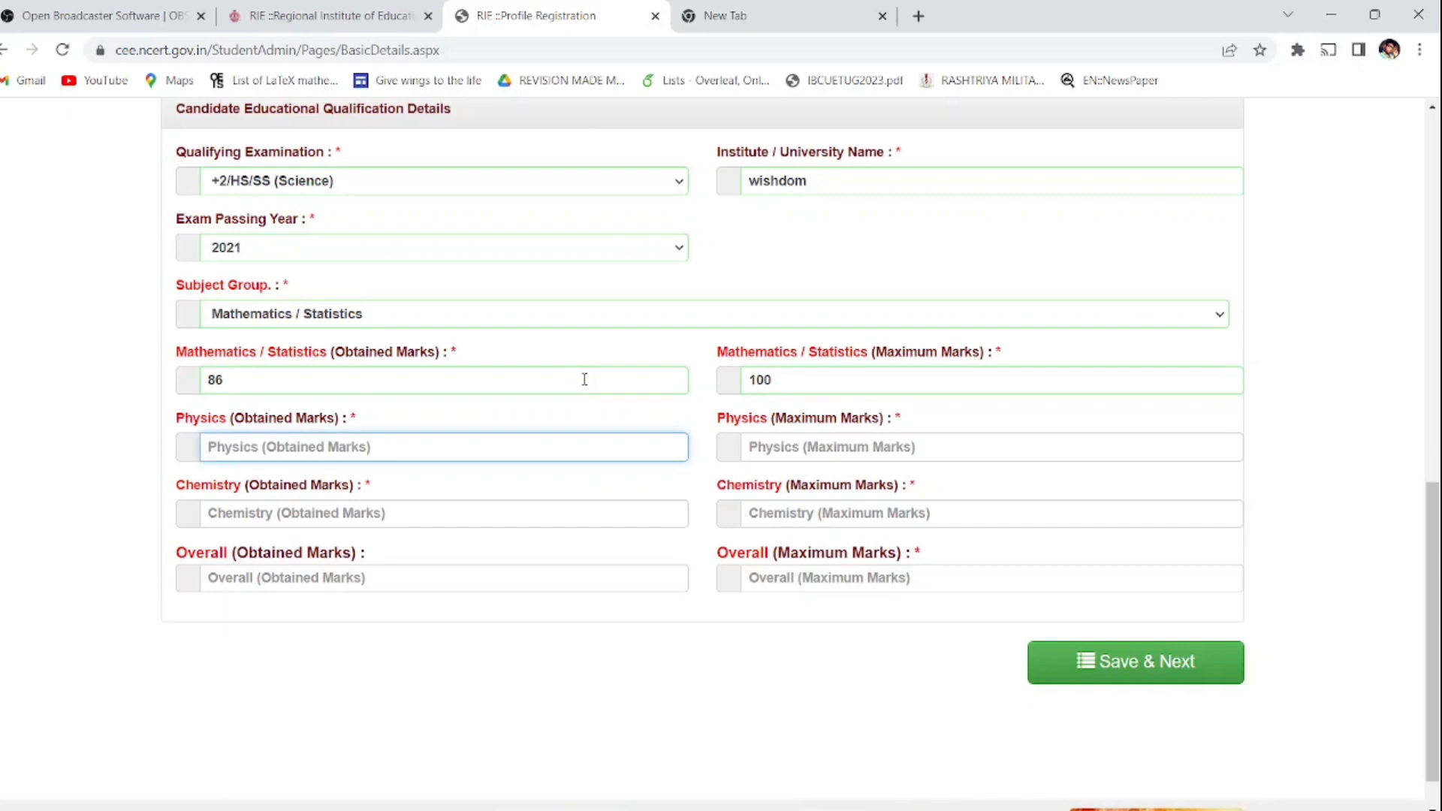
pyautogui.write('95')
pyautogui.press('Tab')
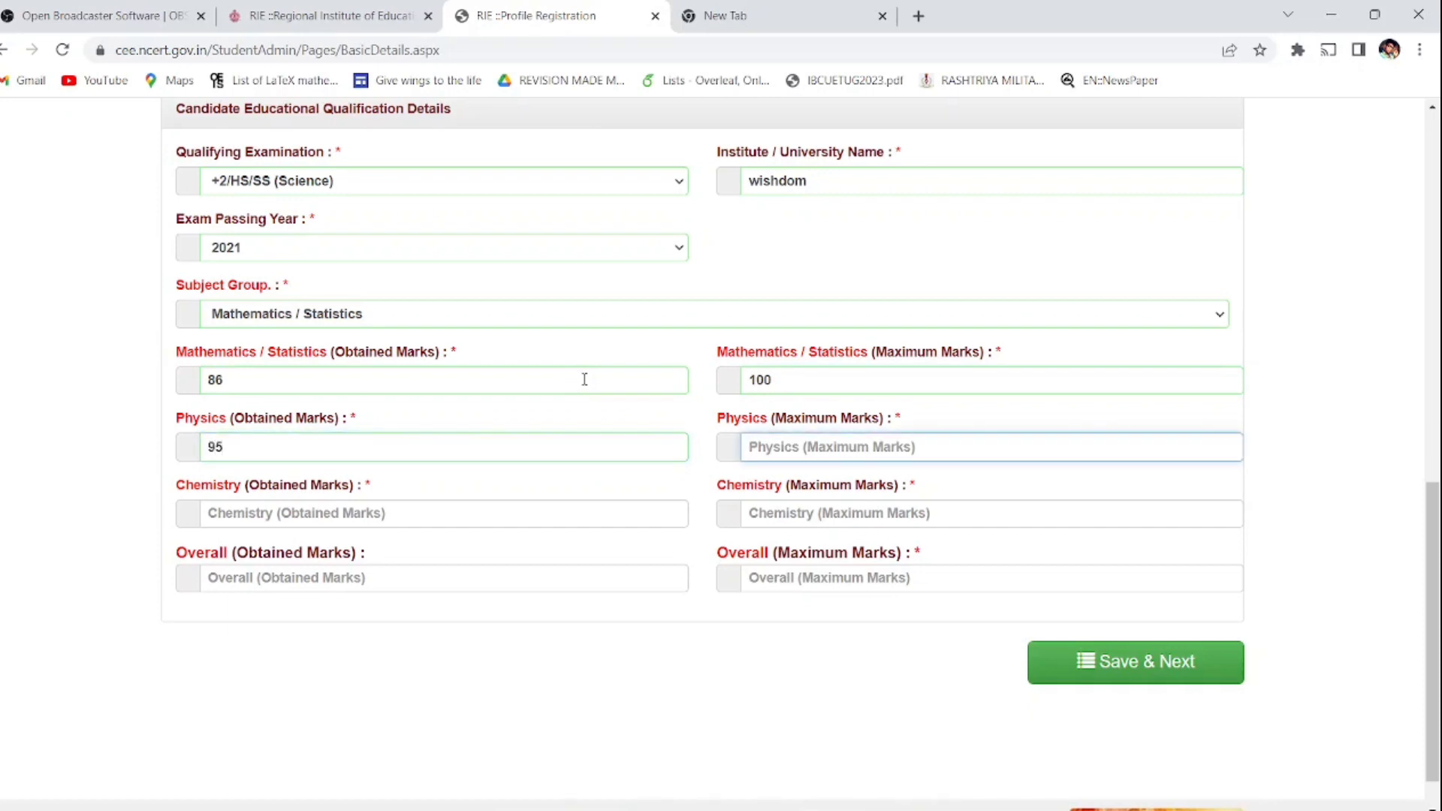
pyautogui.write('100')
pyautogui.press('Tab')
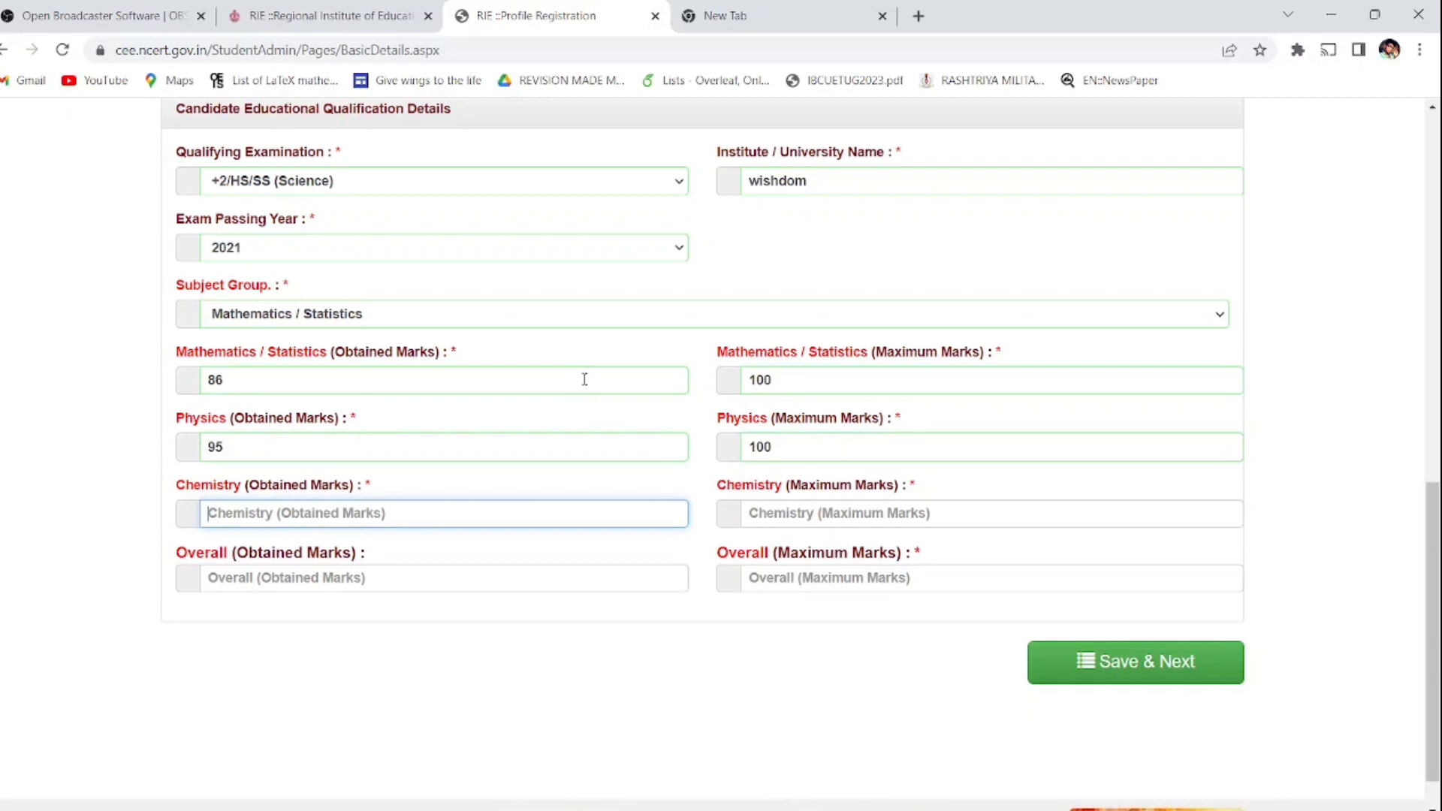
pyautogui.write('95')
pyautogui.press('Tab')
pyautogui.write('100')
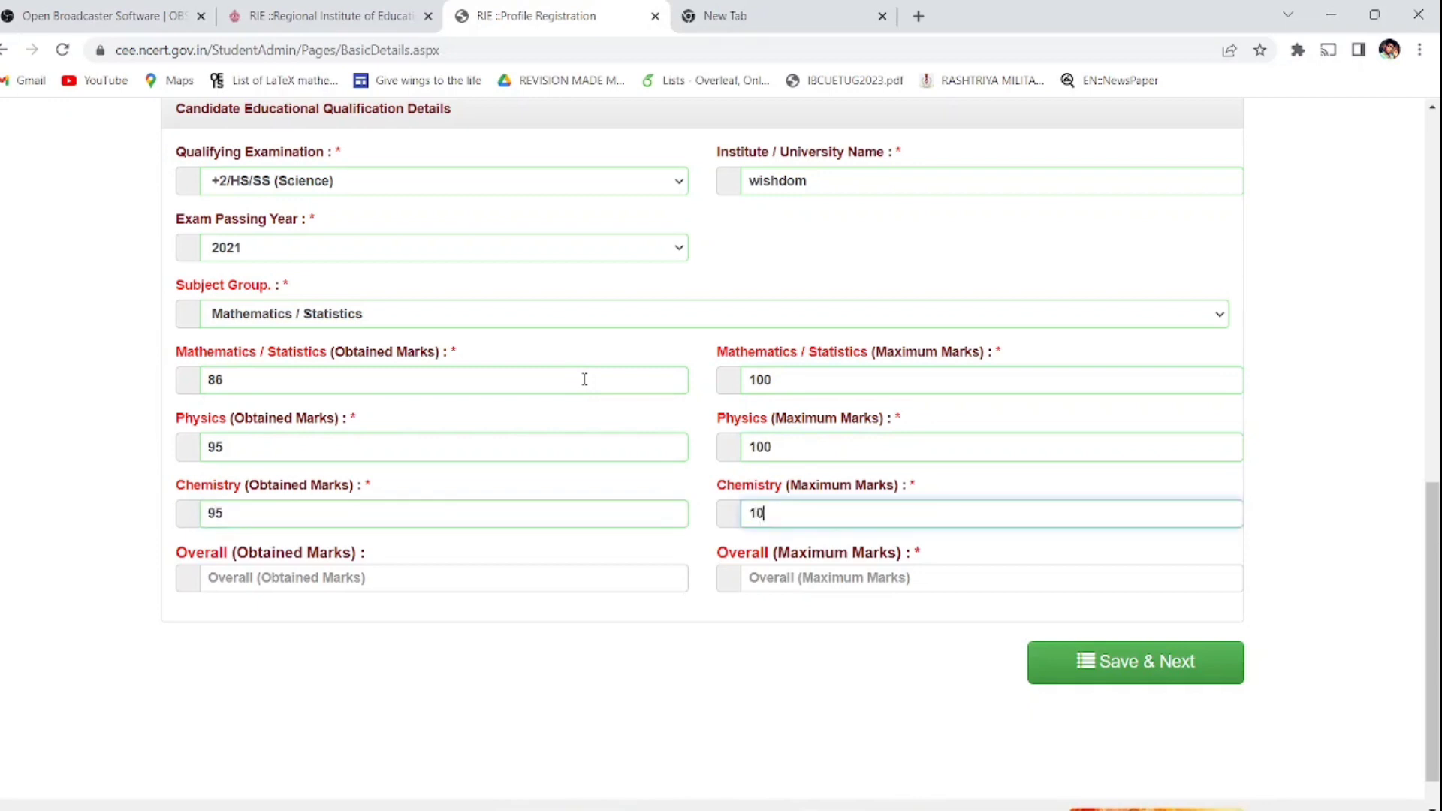
pyautogui.press('Tab')
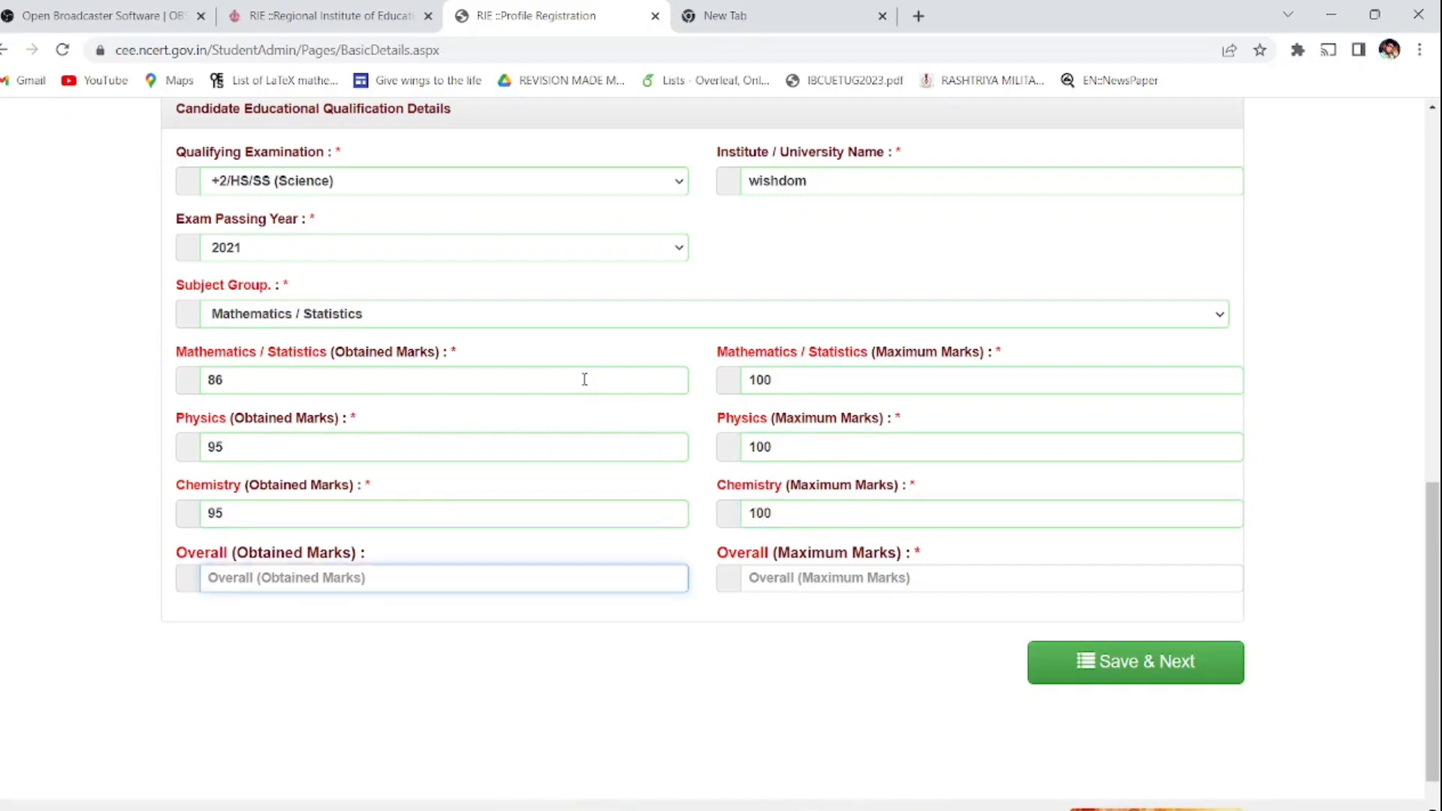
pyautogui.write('441')
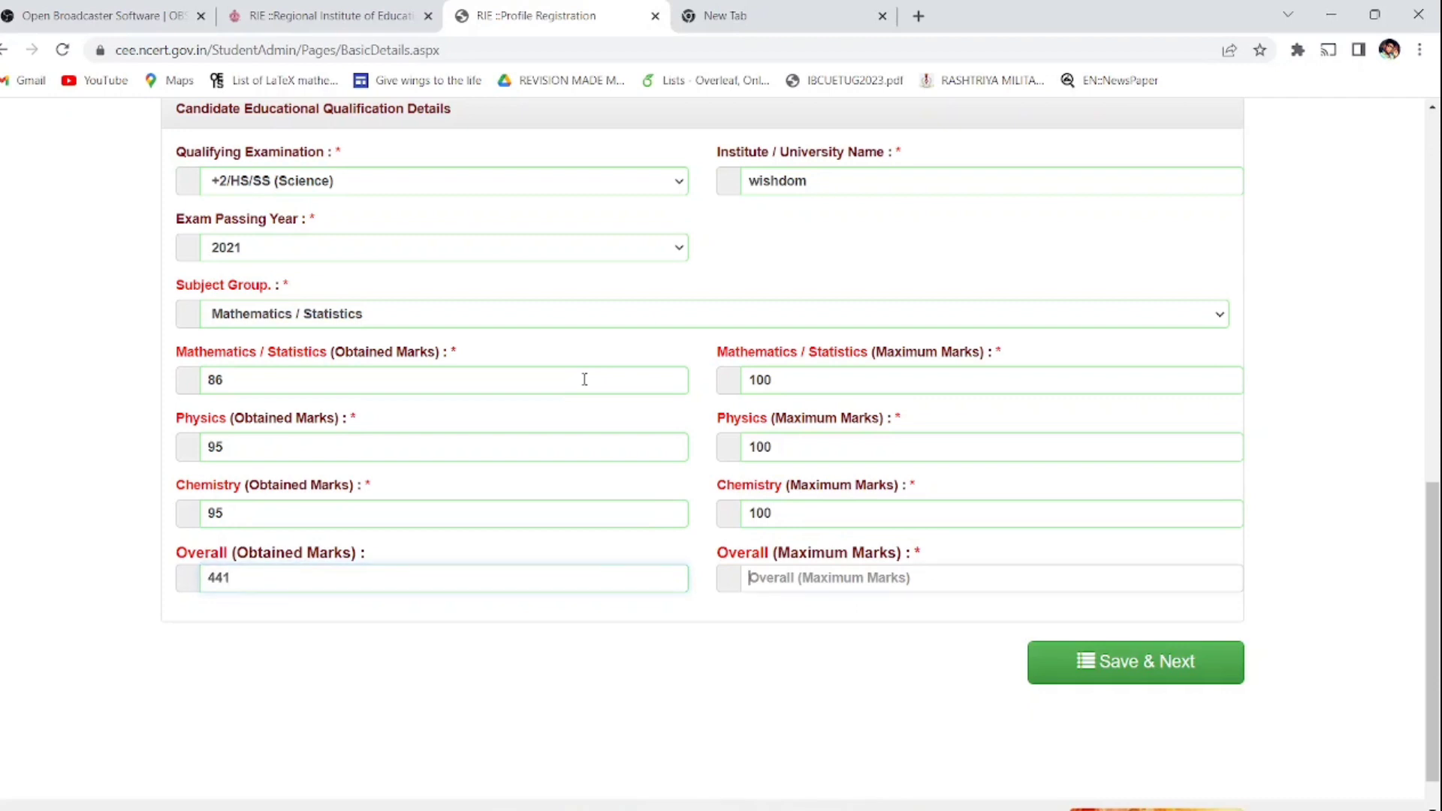
pyautogui.press('Tab')
pyautogui.write('470')
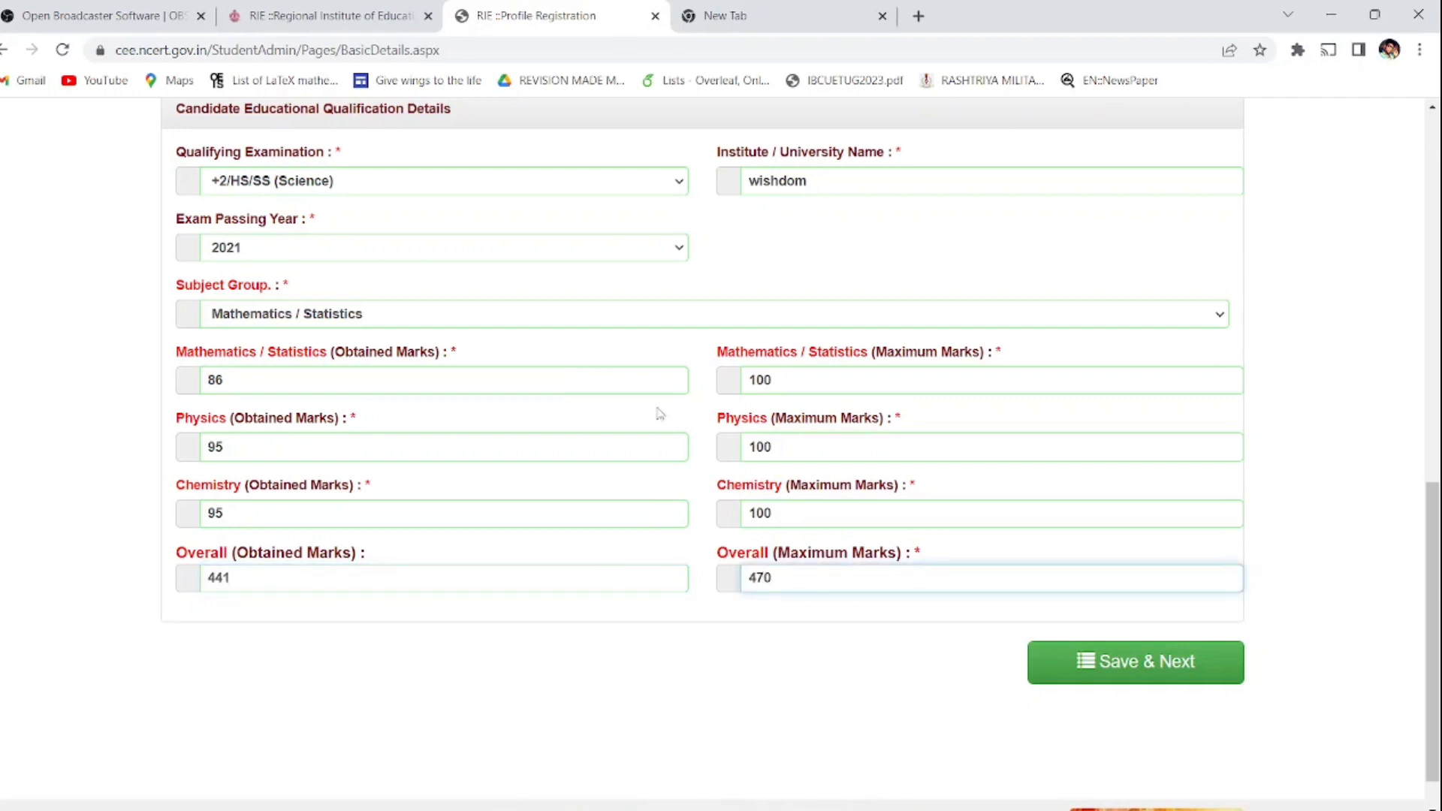
# Step: Save and confirm the qualification details, then scroll down to Apply Institutes Details
pyautogui.click(1096, 687)
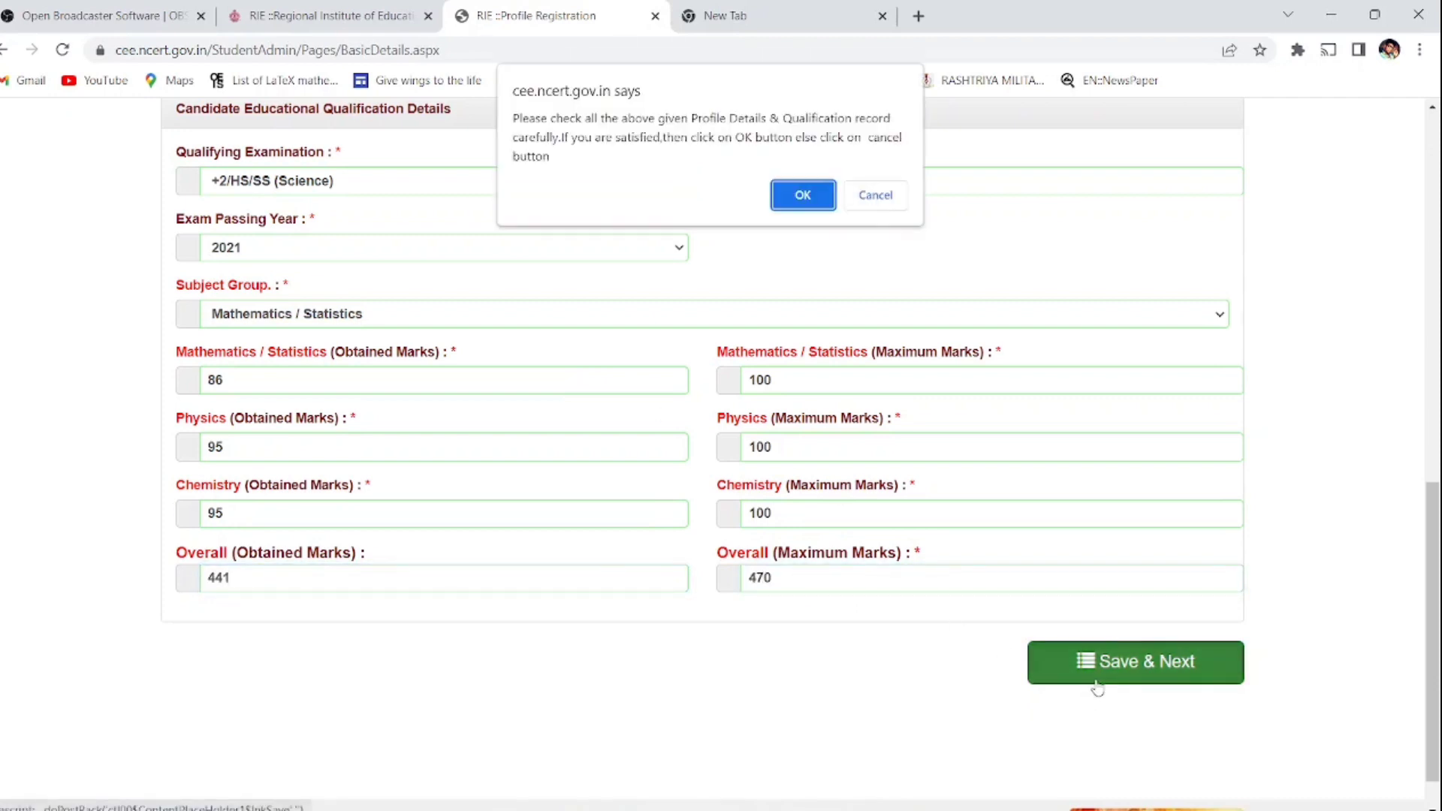
pyautogui.click(801, 196)
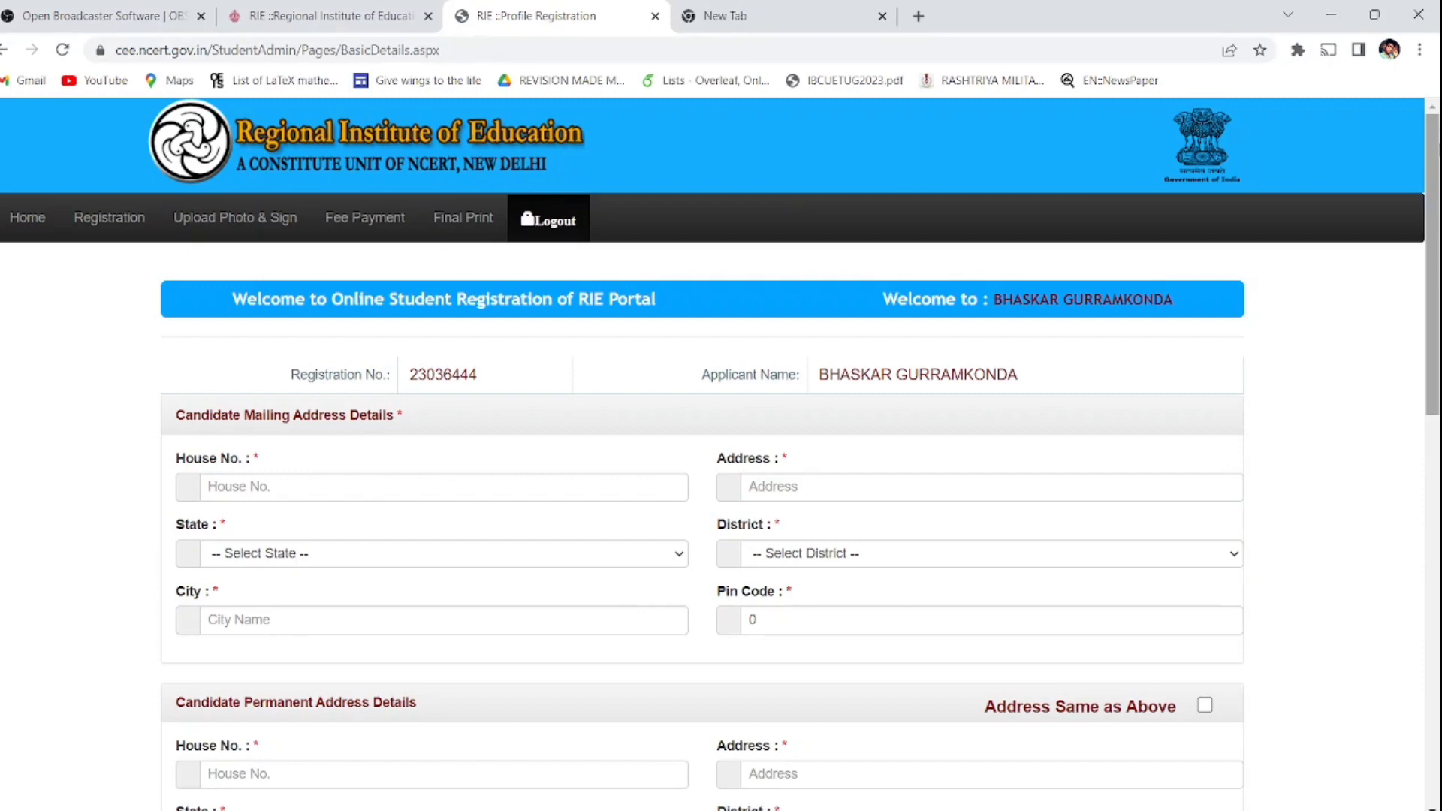
pyautogui.moveTo(1432, 263); pyautogui.dragTo(1432, 367)
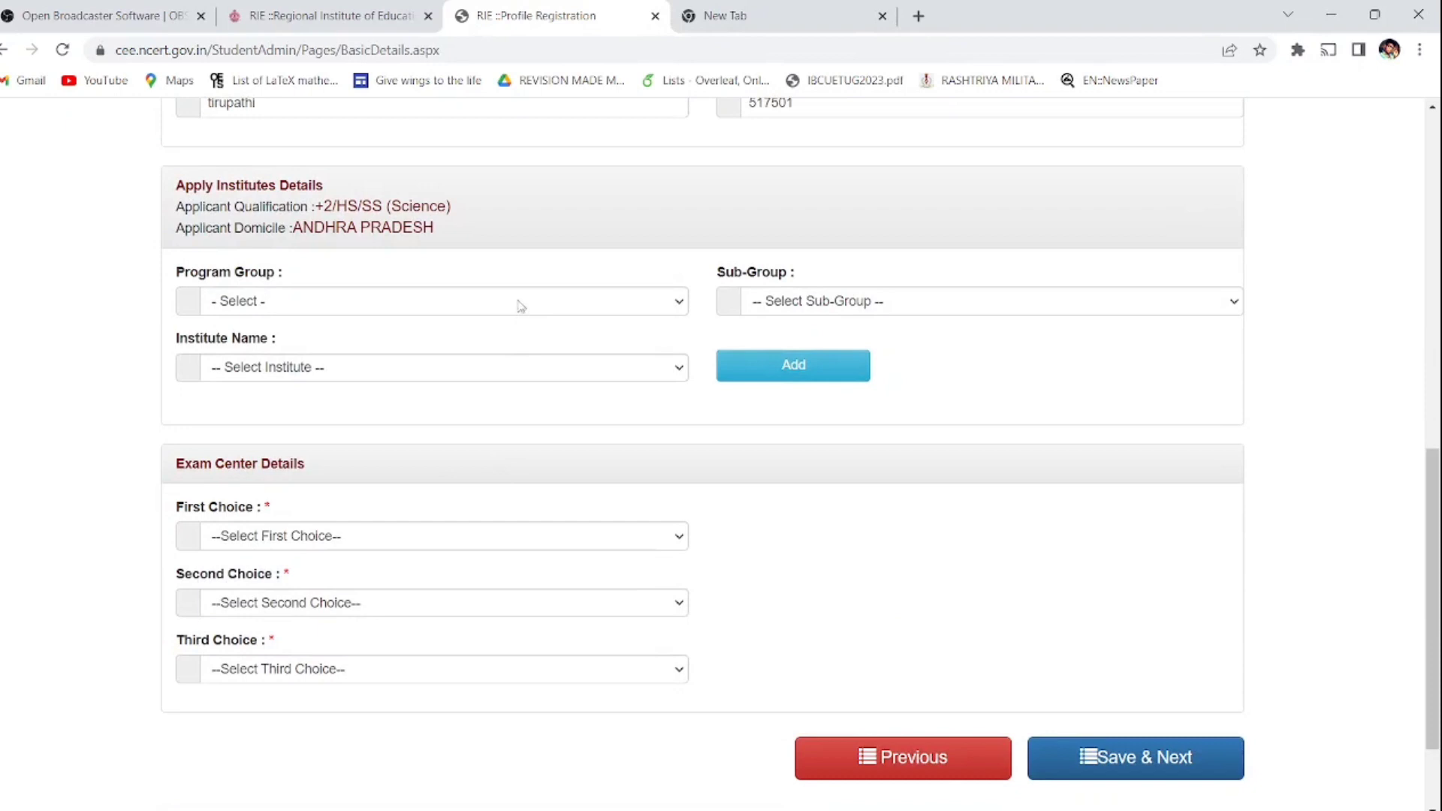
# Step: Add B.Sc. B.Ed. Course, Physical Science at Regional Institute of Education (RIE), Mysuru to the application
pyautogui.click(518, 305)
pyautogui.click(514, 359)
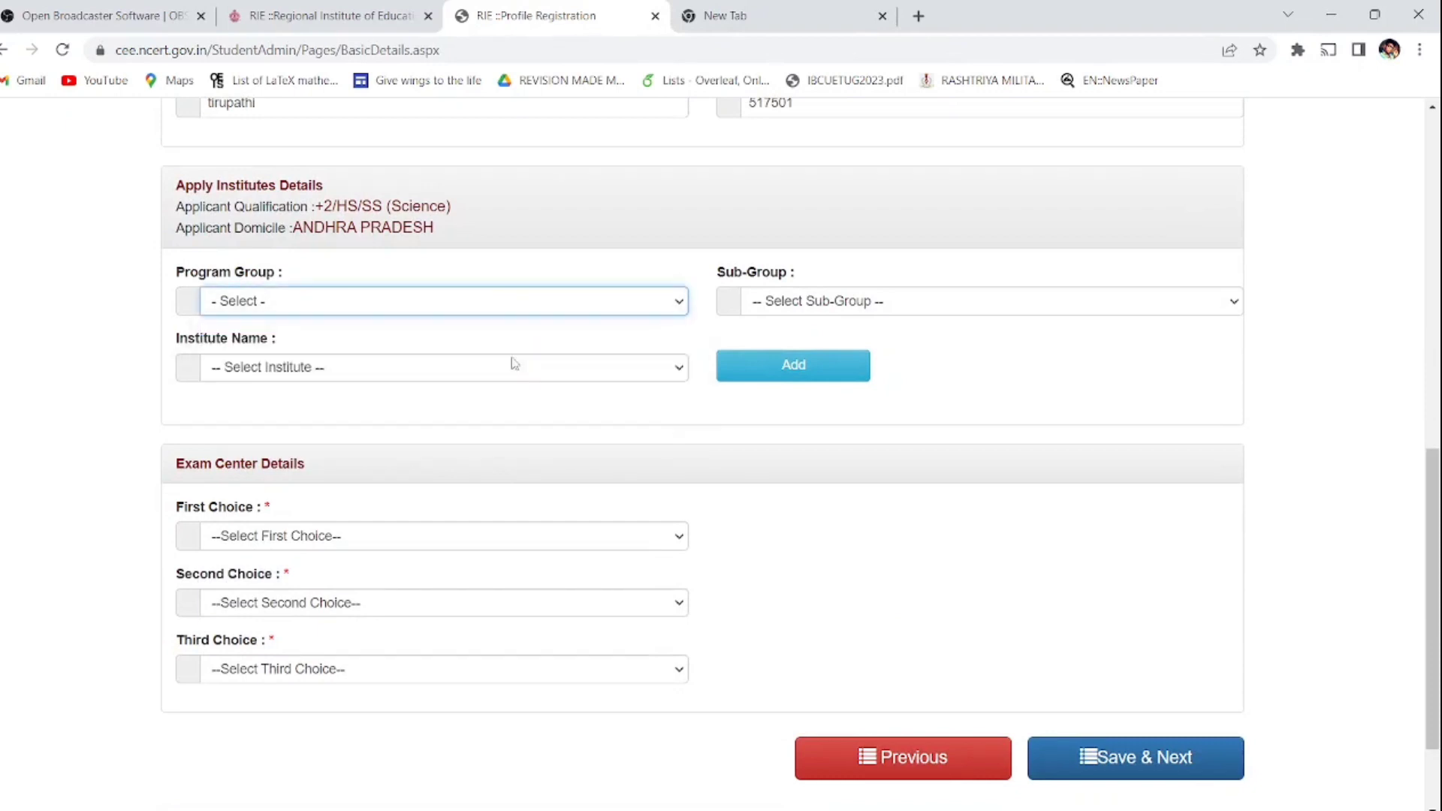
pyautogui.click(771, 300)
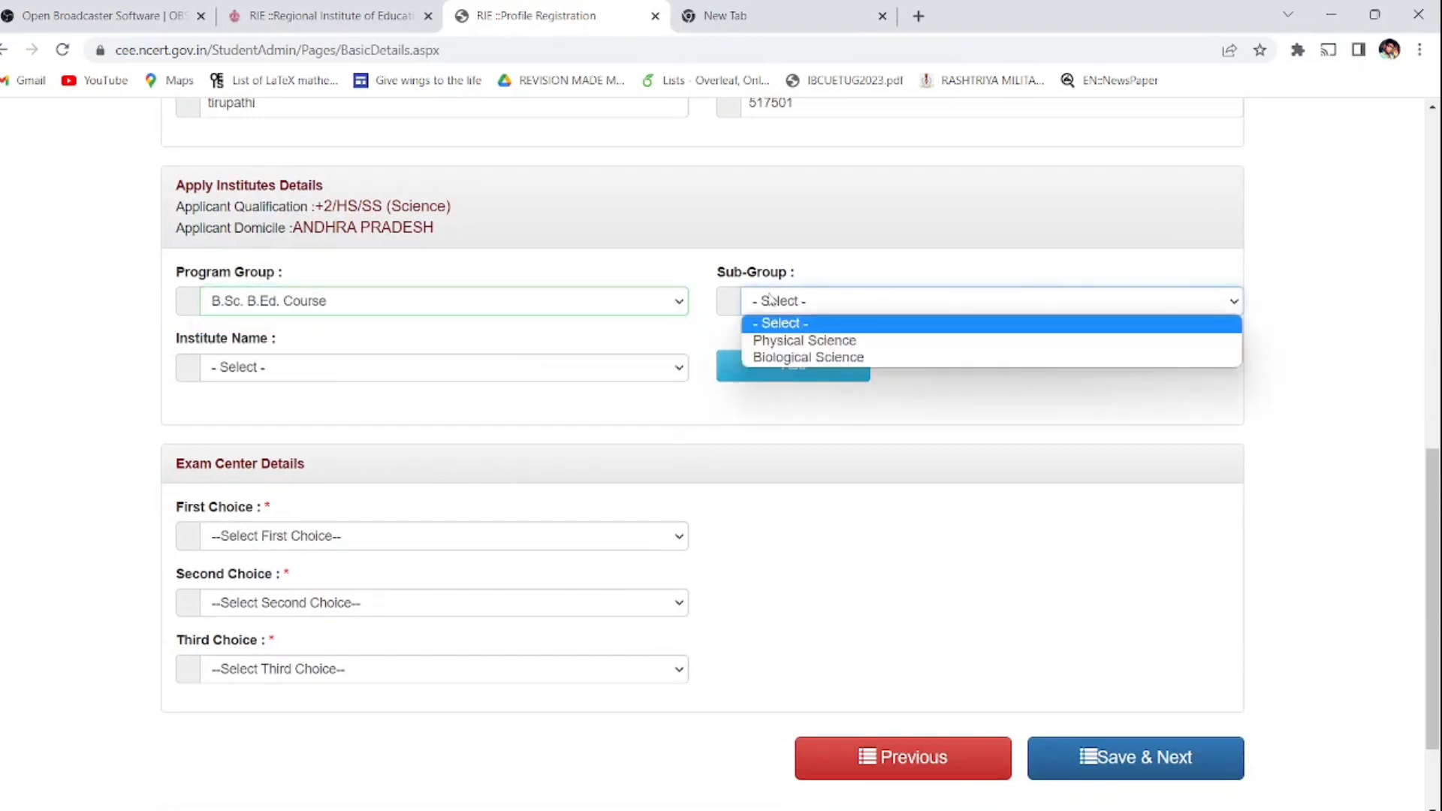
pyautogui.click(778, 341)
pyautogui.click(564, 305)
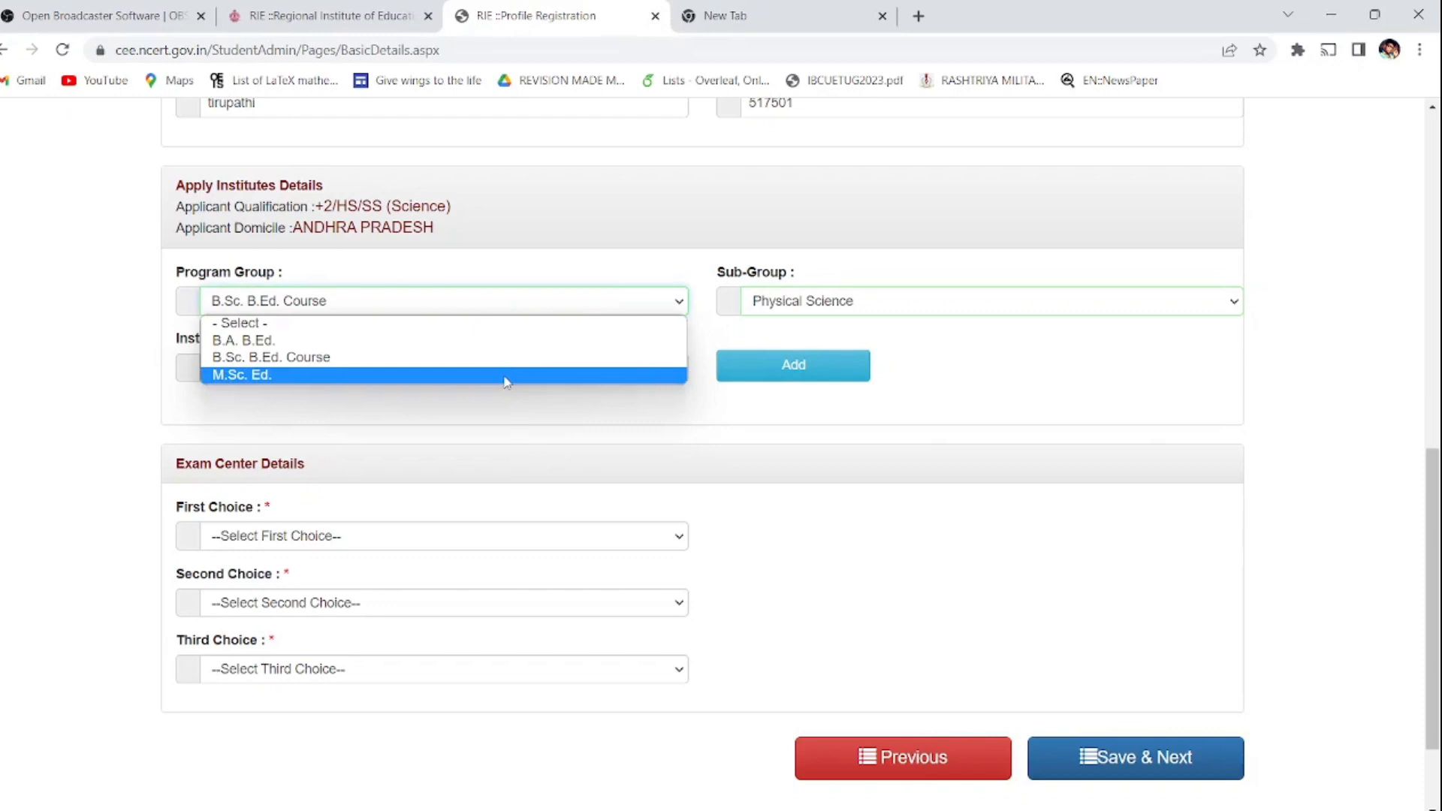
pyautogui.click(773, 308)
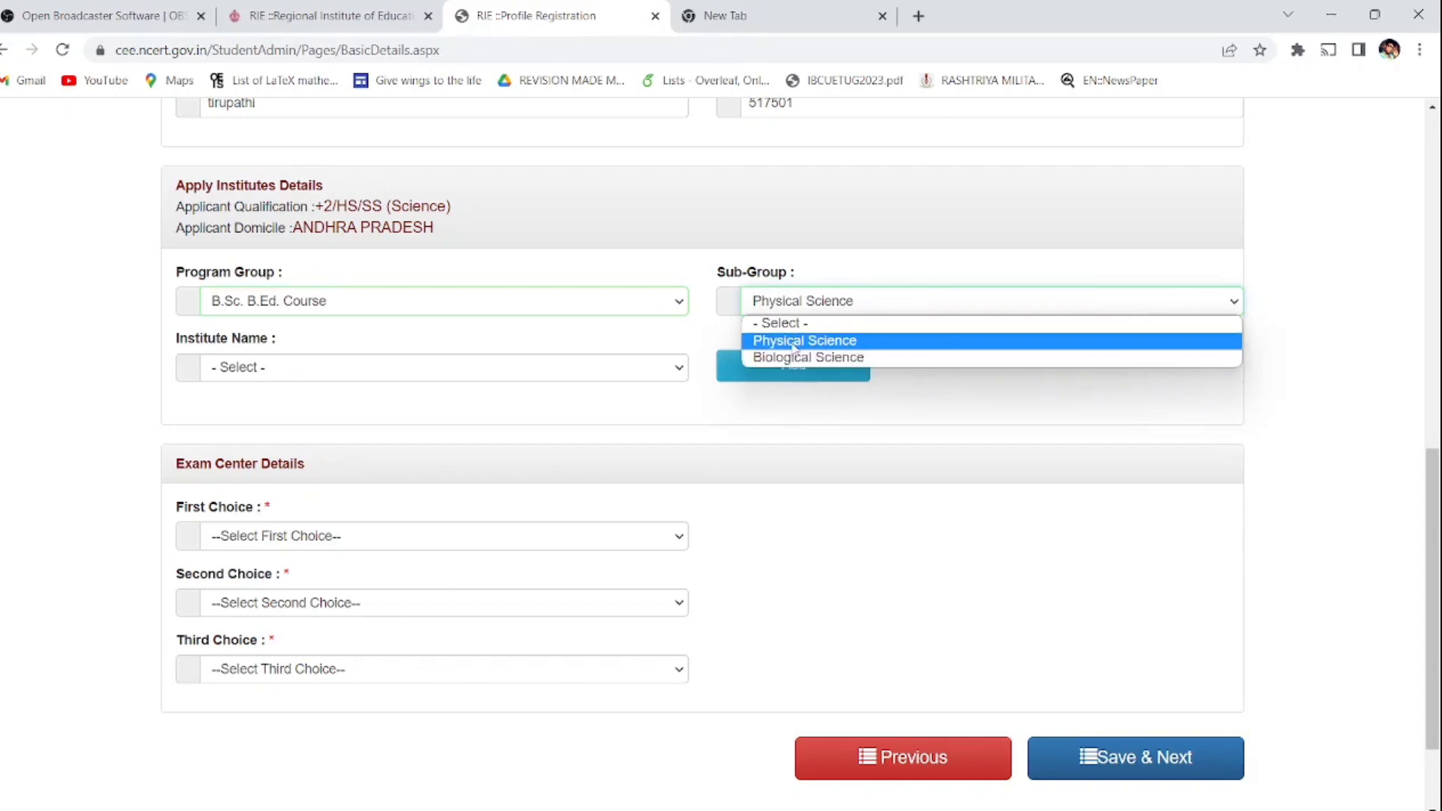
pyautogui.click(786, 350)
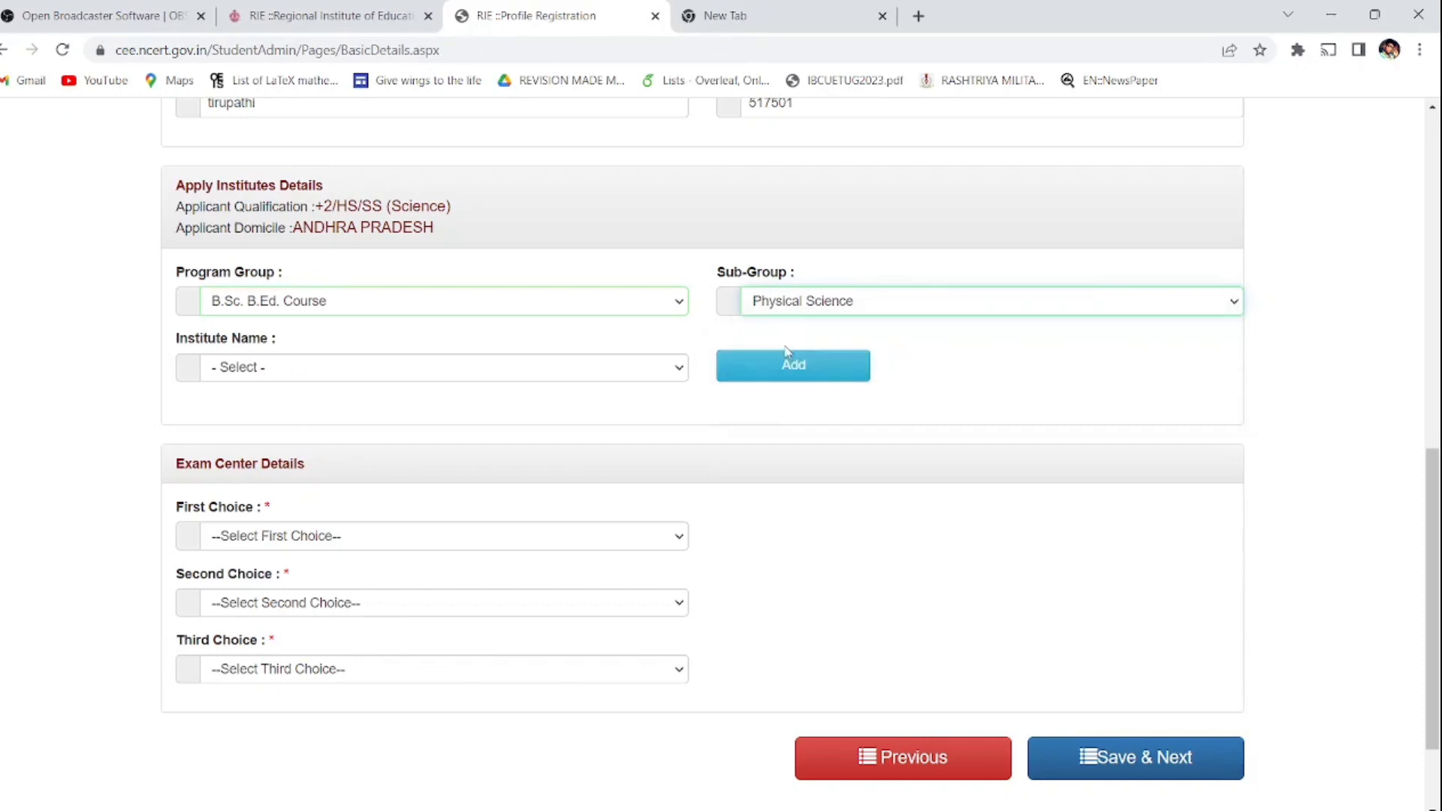
pyautogui.click(512, 370)
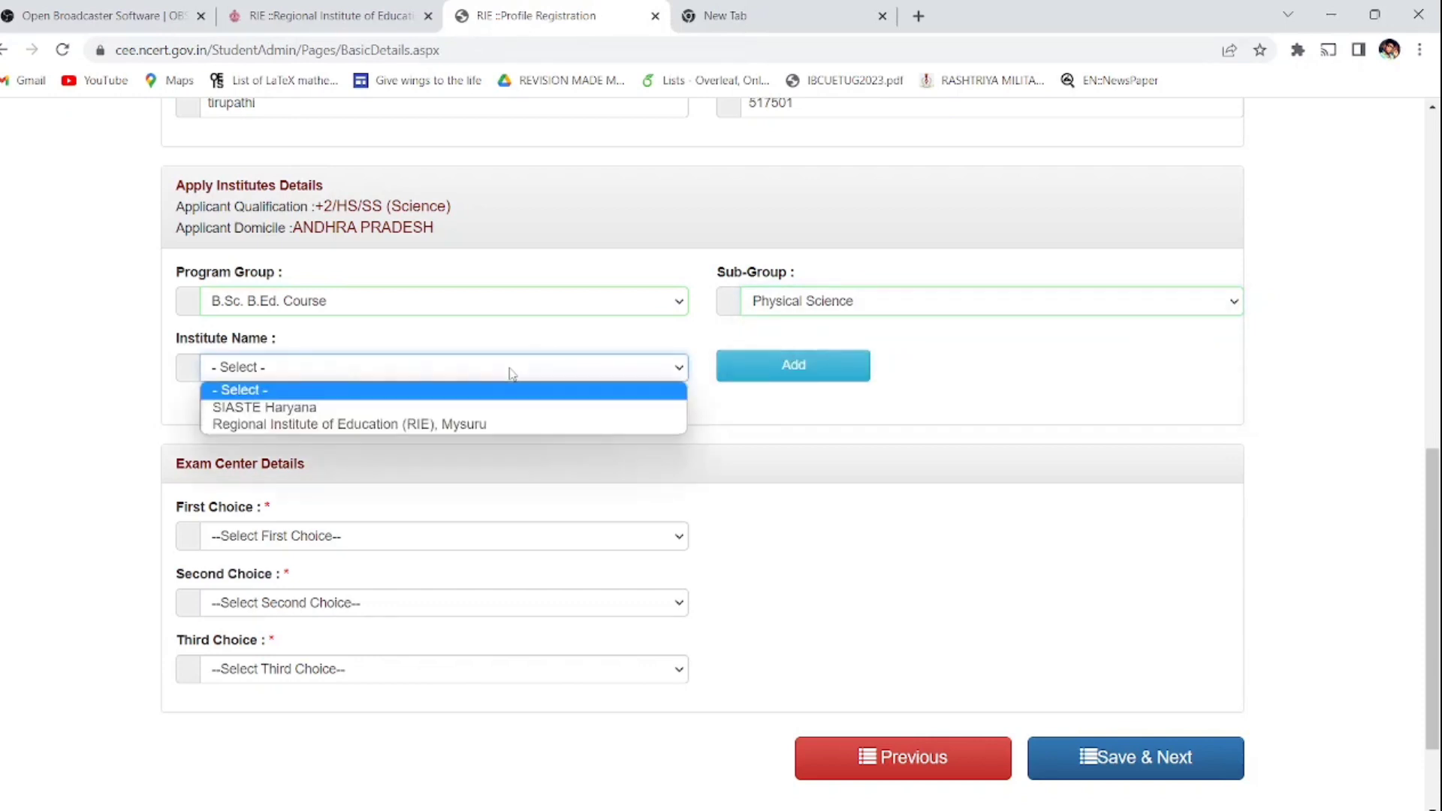
pyautogui.click(496, 425)
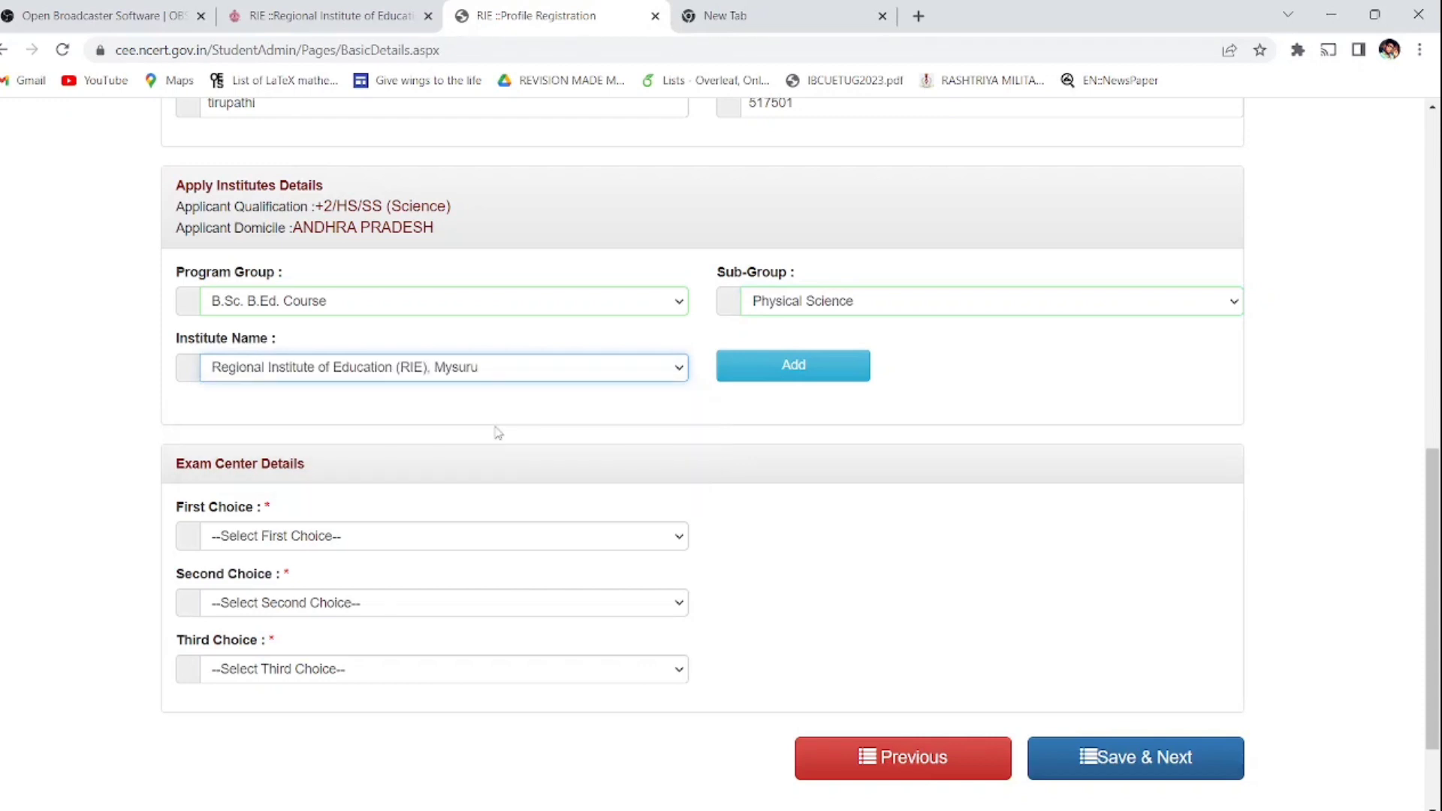
pyautogui.click(767, 383)
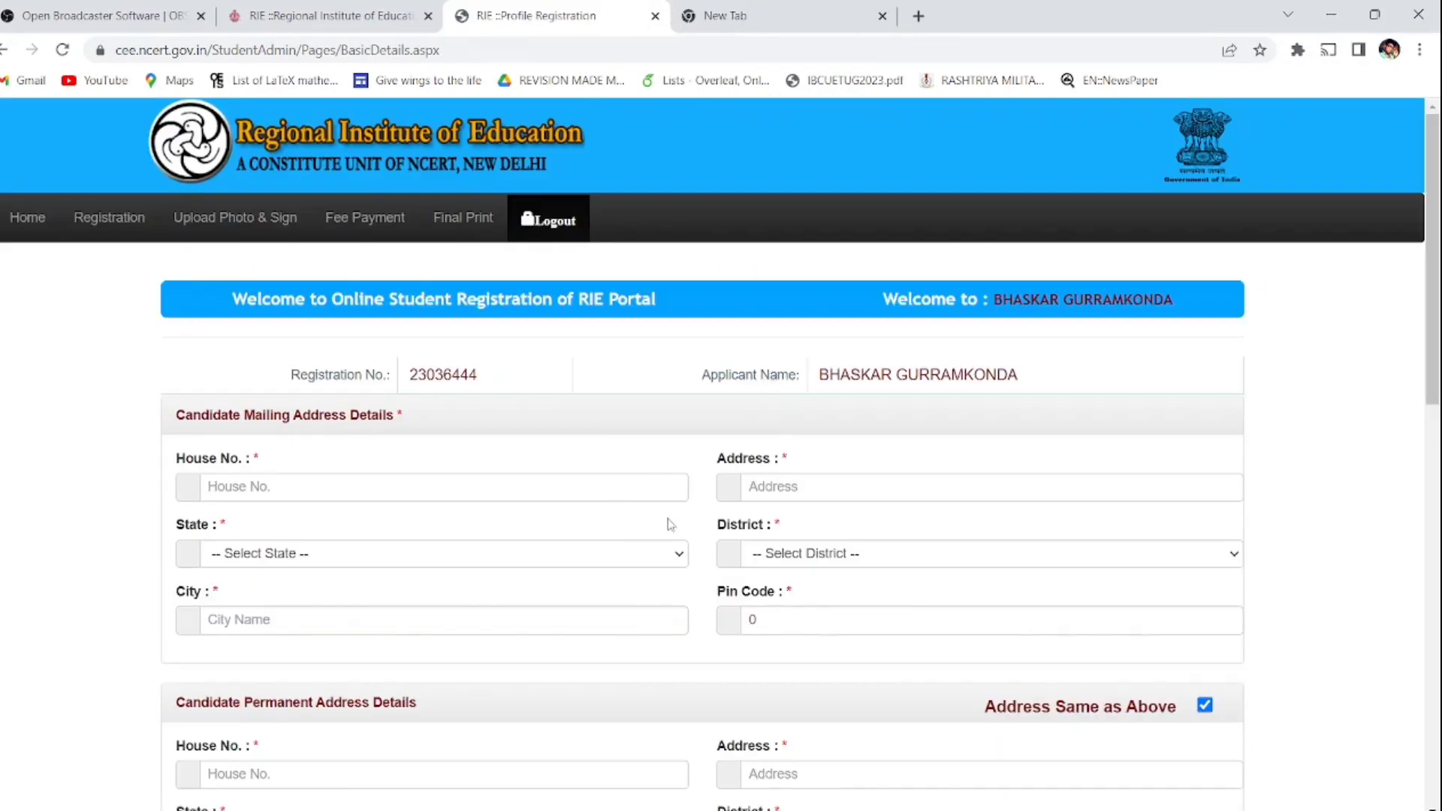
# Step: Choose exam centres Mysuru, Hyderabad, Vijayawada and final-lock the application details
pyautogui.moveTo(1433, 217); pyautogui.dragTo(1435, 584)
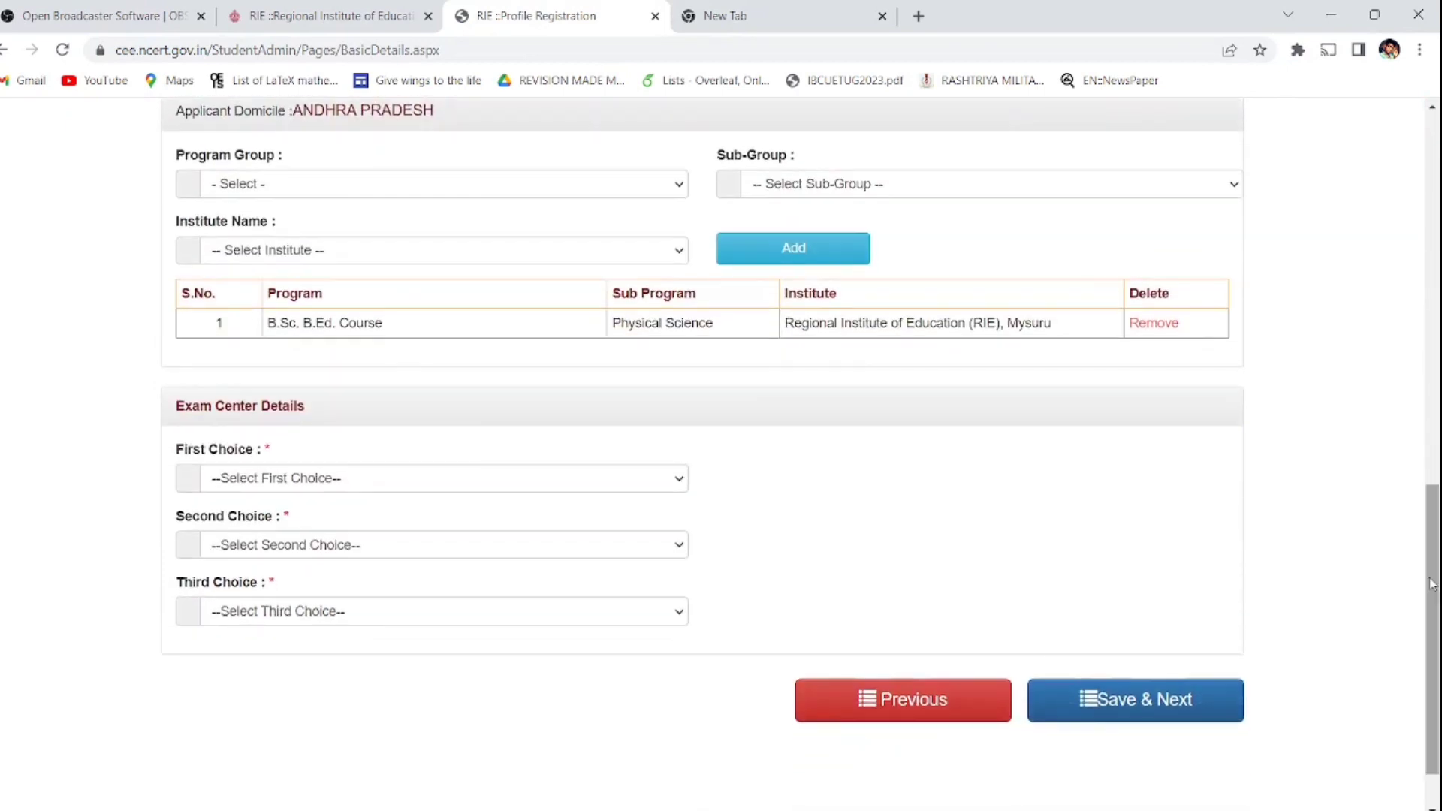
pyautogui.click(482, 480)
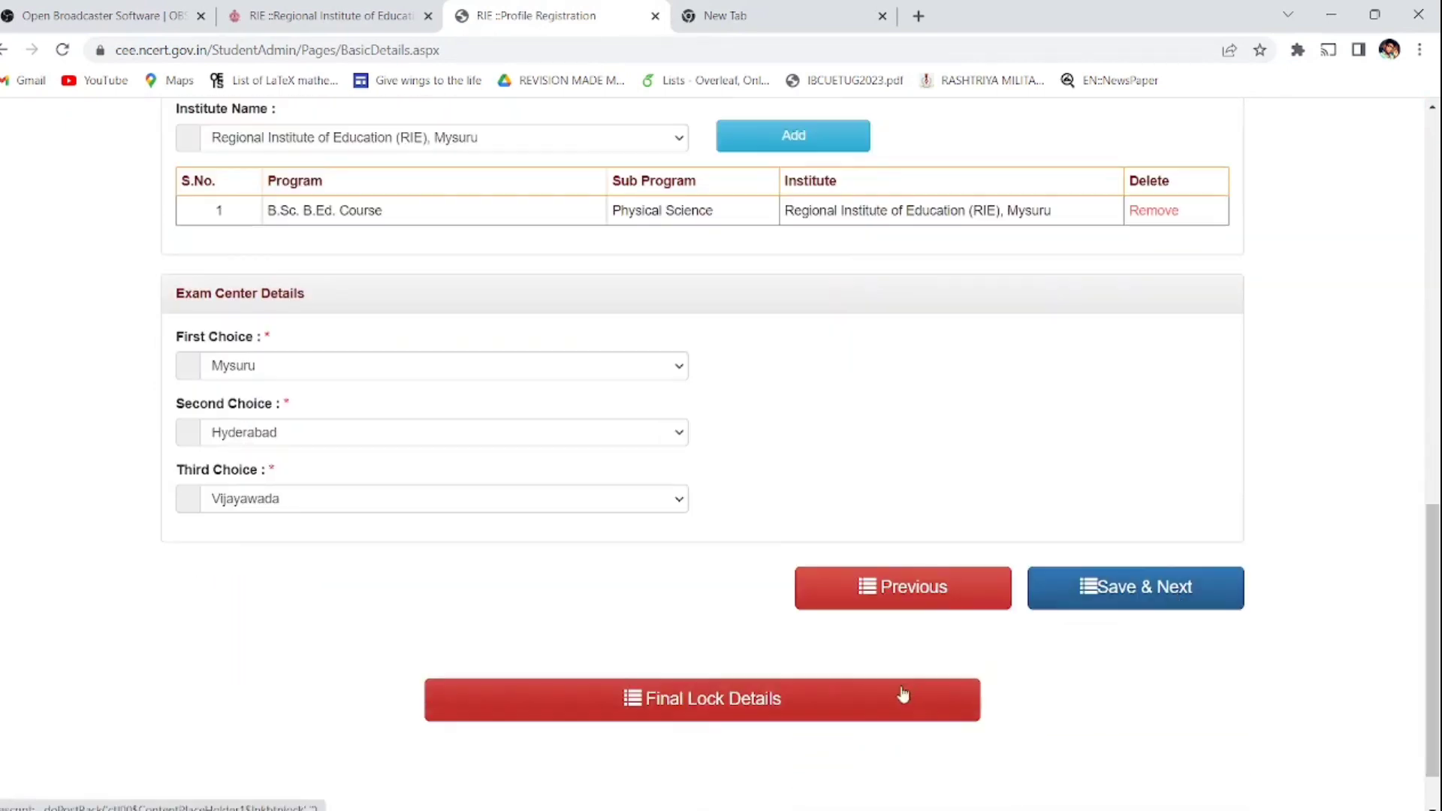
pyautogui.click(879, 702)
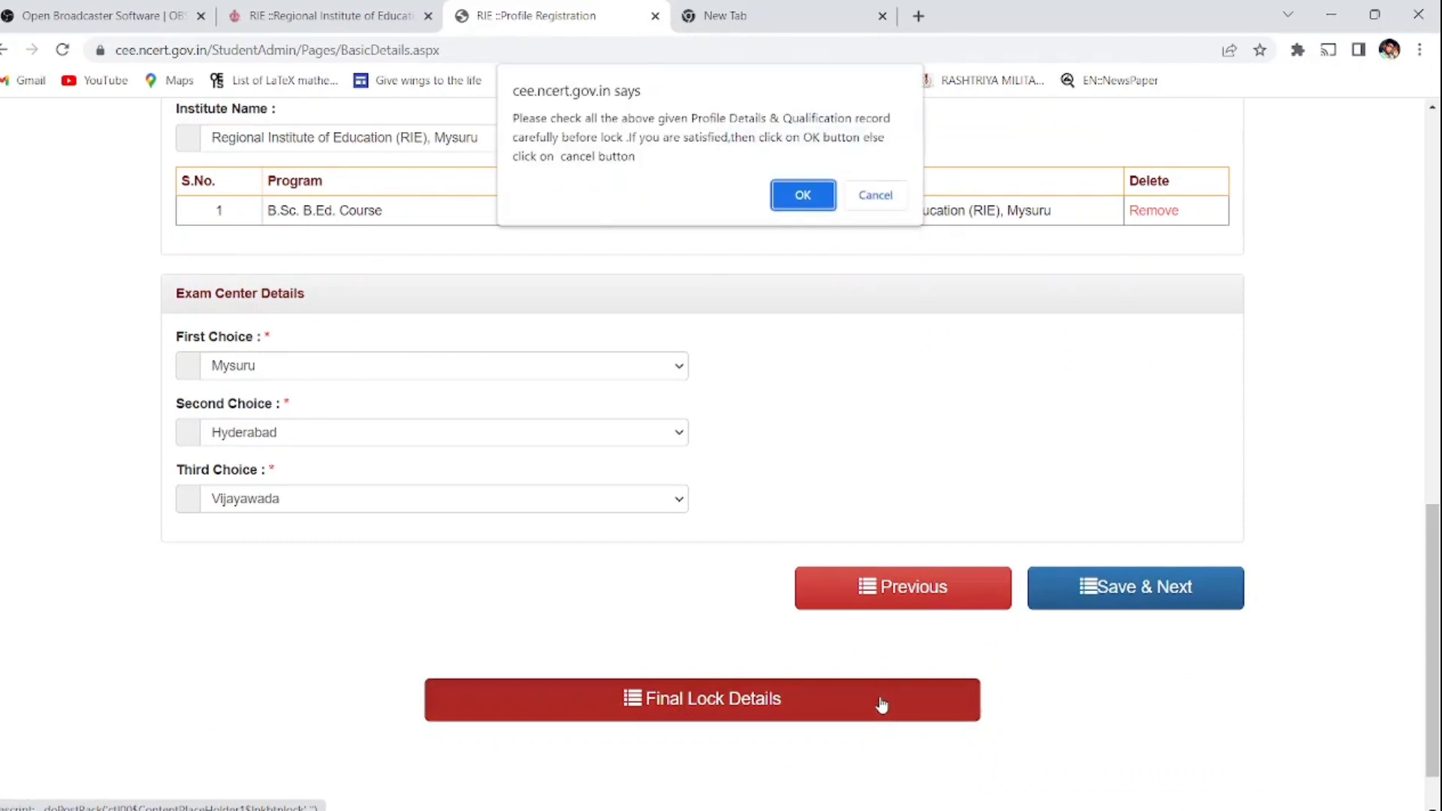
pyautogui.click(802, 192)
pyautogui.click(1199, 595)
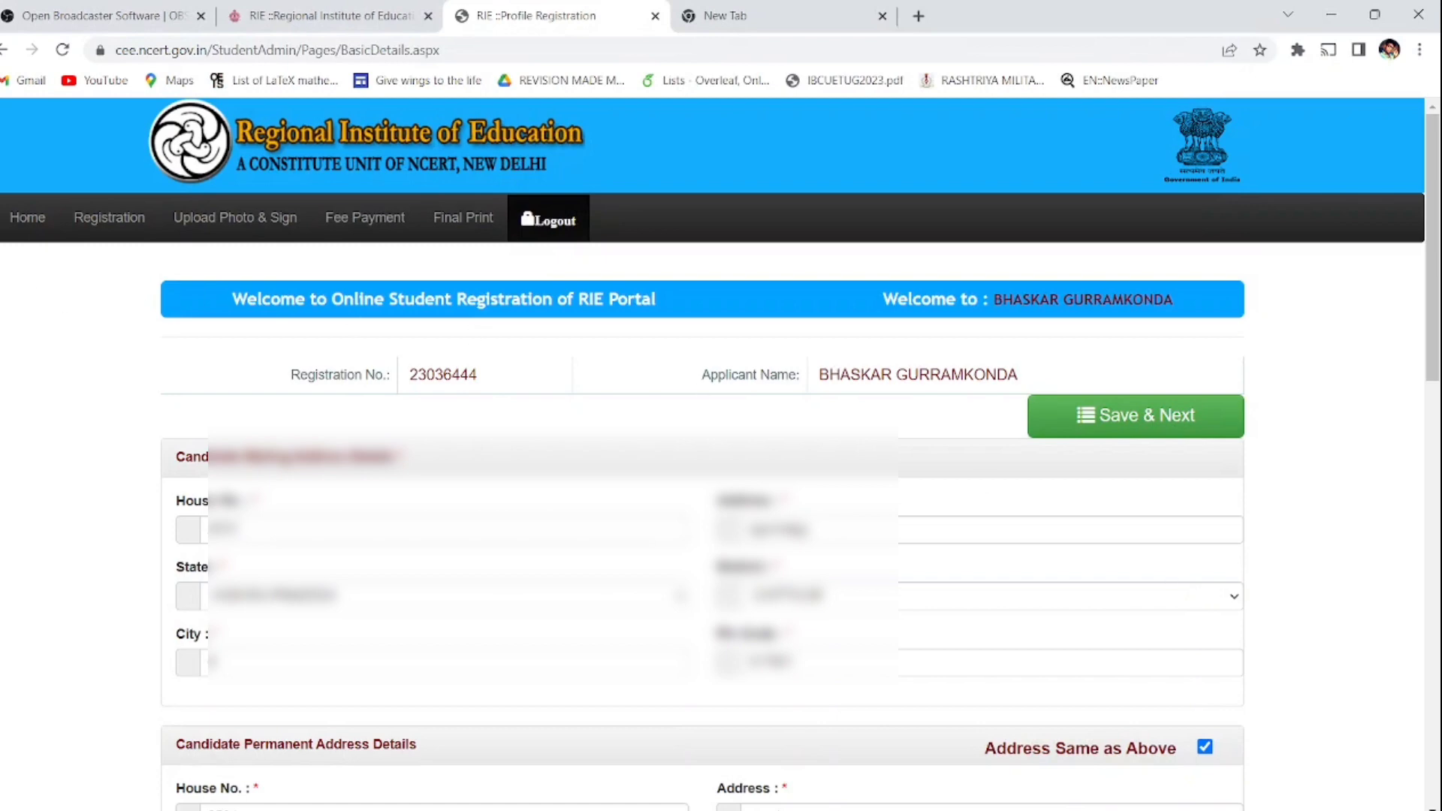
# Step: Select boss pic.jpg as the photo and check the photo and signature size requirements
pyautogui.click(198, 221)
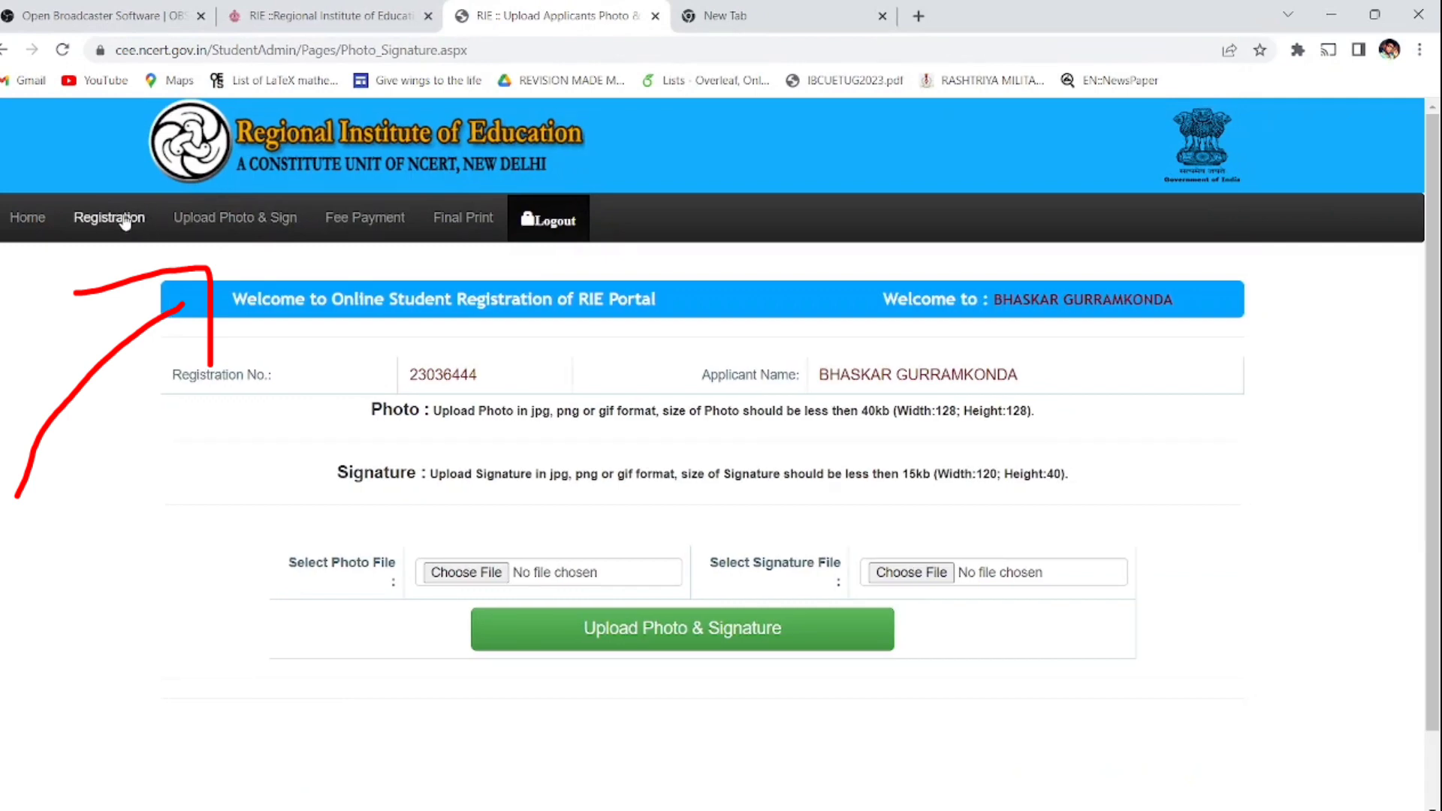
pyautogui.click(472, 573)
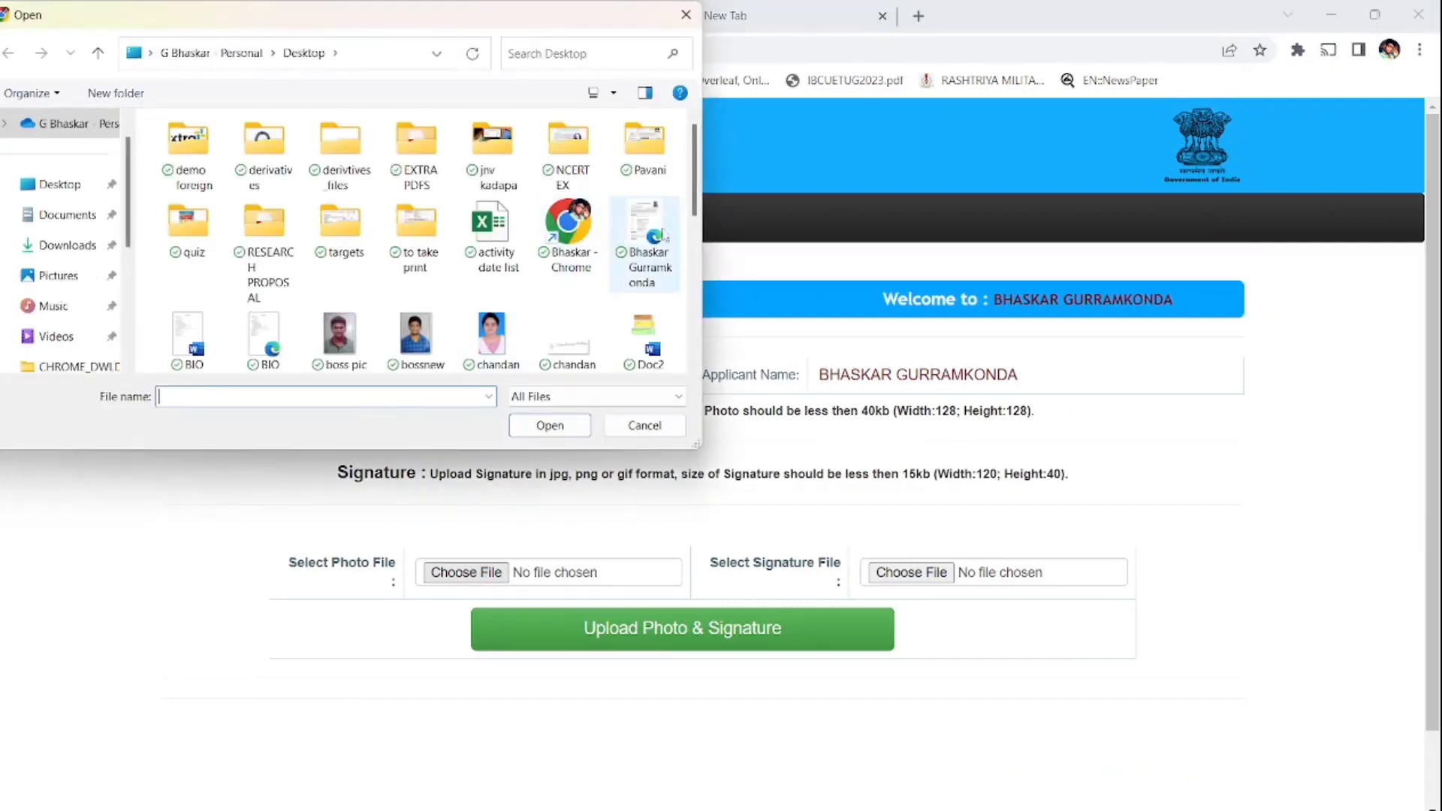
pyautogui.moveTo(695, 197); pyautogui.dragTo(698, 192)
pyautogui.doubleClick(335, 332)
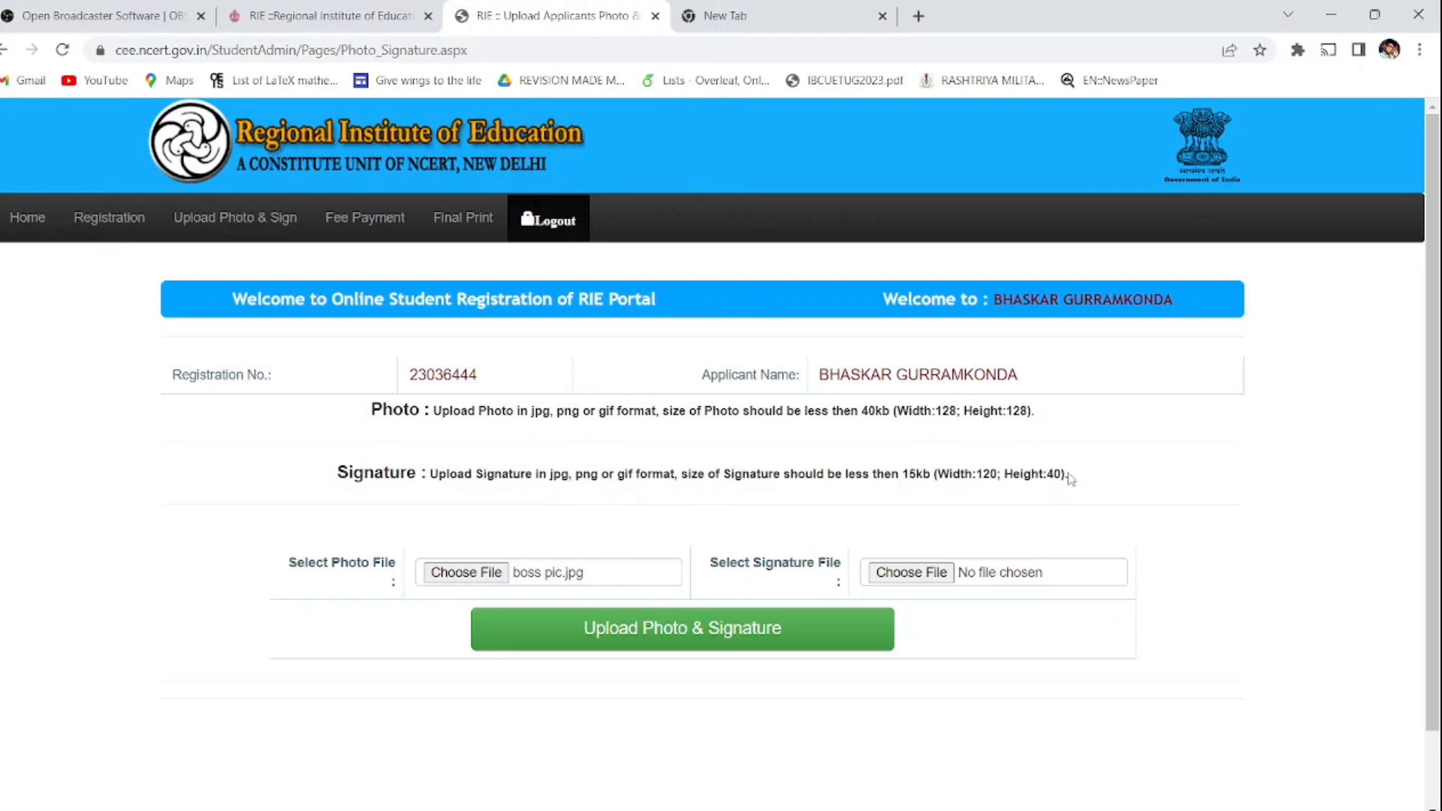
pyautogui.moveTo(1065, 474); pyautogui.dragTo(930, 466)
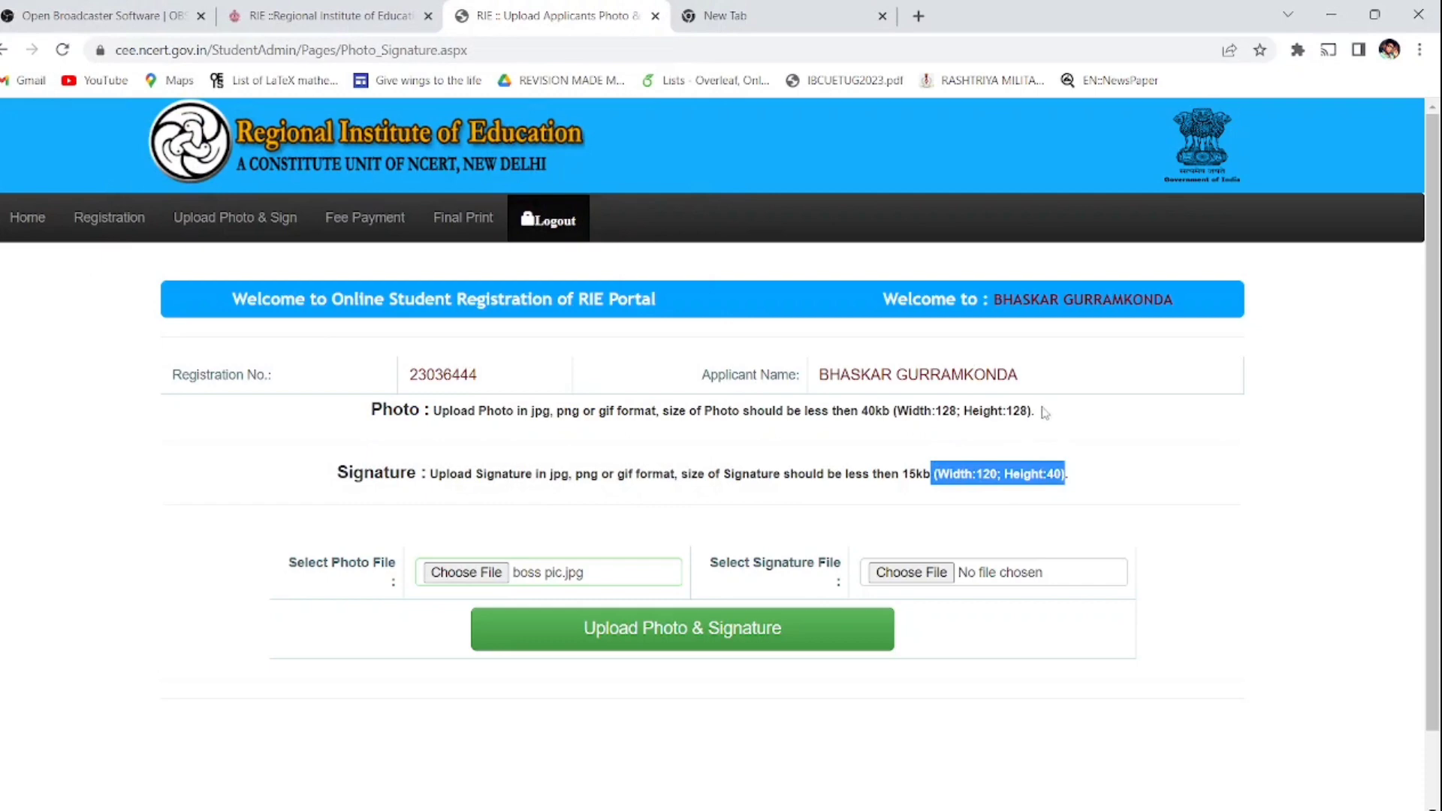
pyautogui.moveTo(1034, 409); pyautogui.dragTo(858, 411)
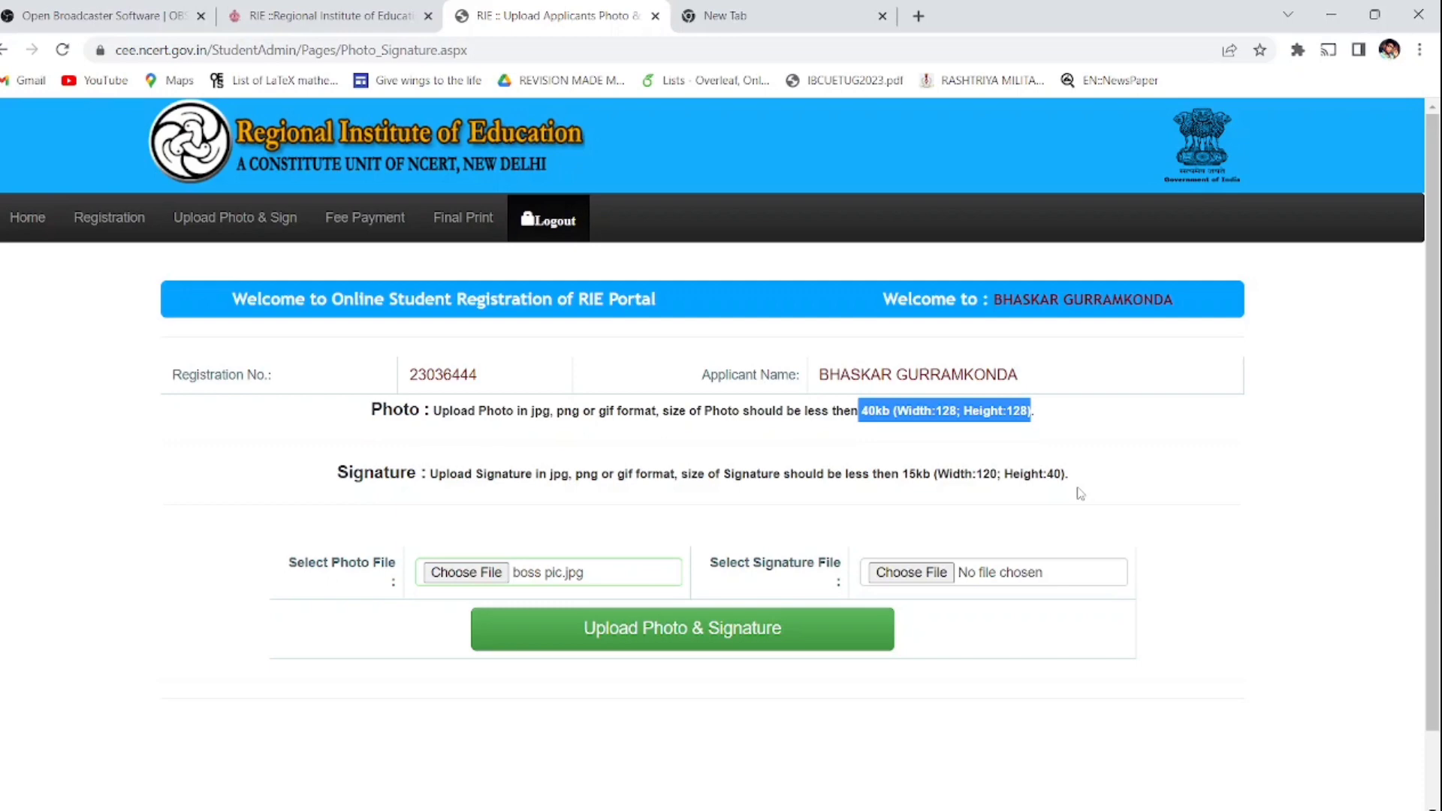
# Step: Attach the sign boss image as signature and upload both, retrying after the size warning
pyautogui.click(893, 574)
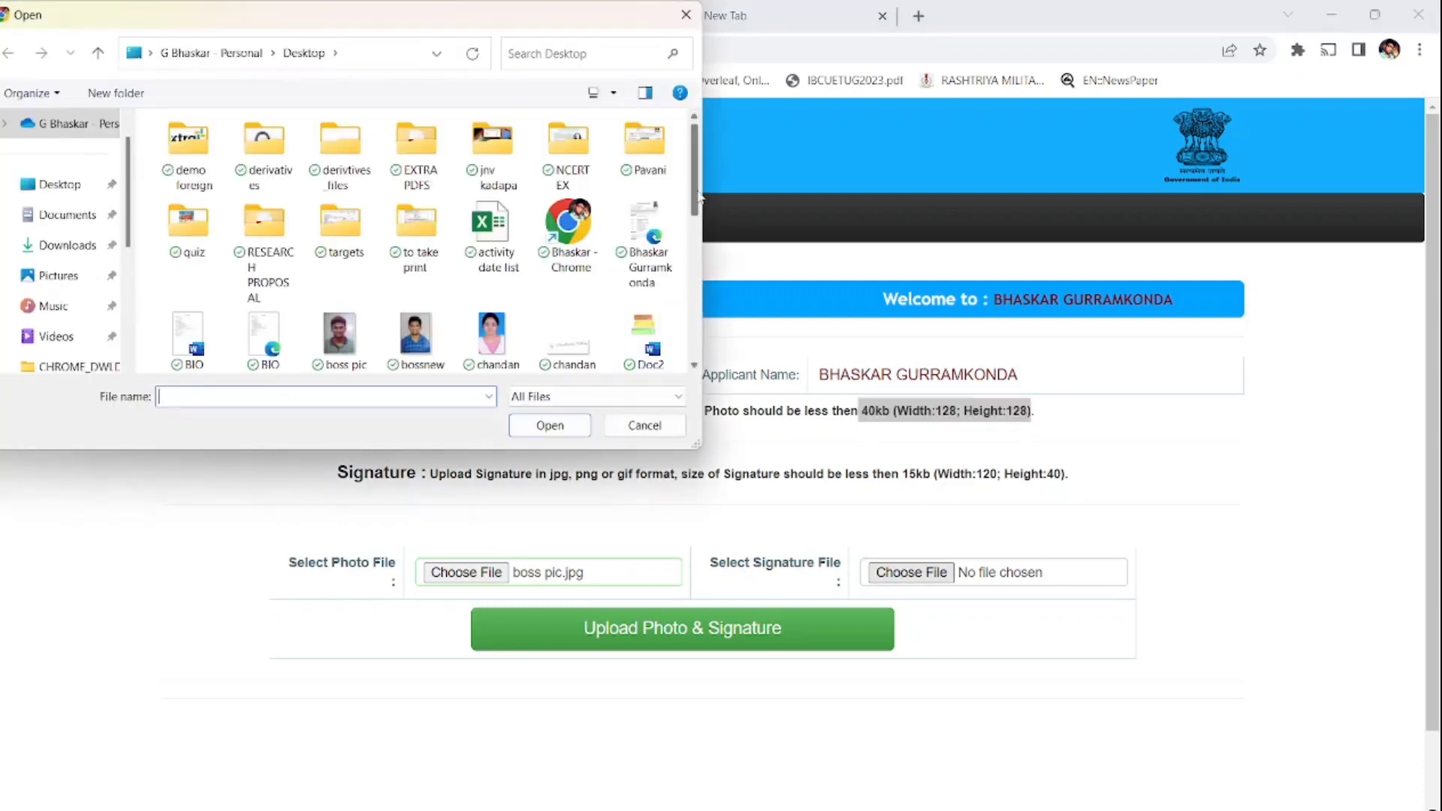
pyautogui.moveTo(699, 197); pyautogui.dragTo(703, 375)
pyautogui.click(657, 212)
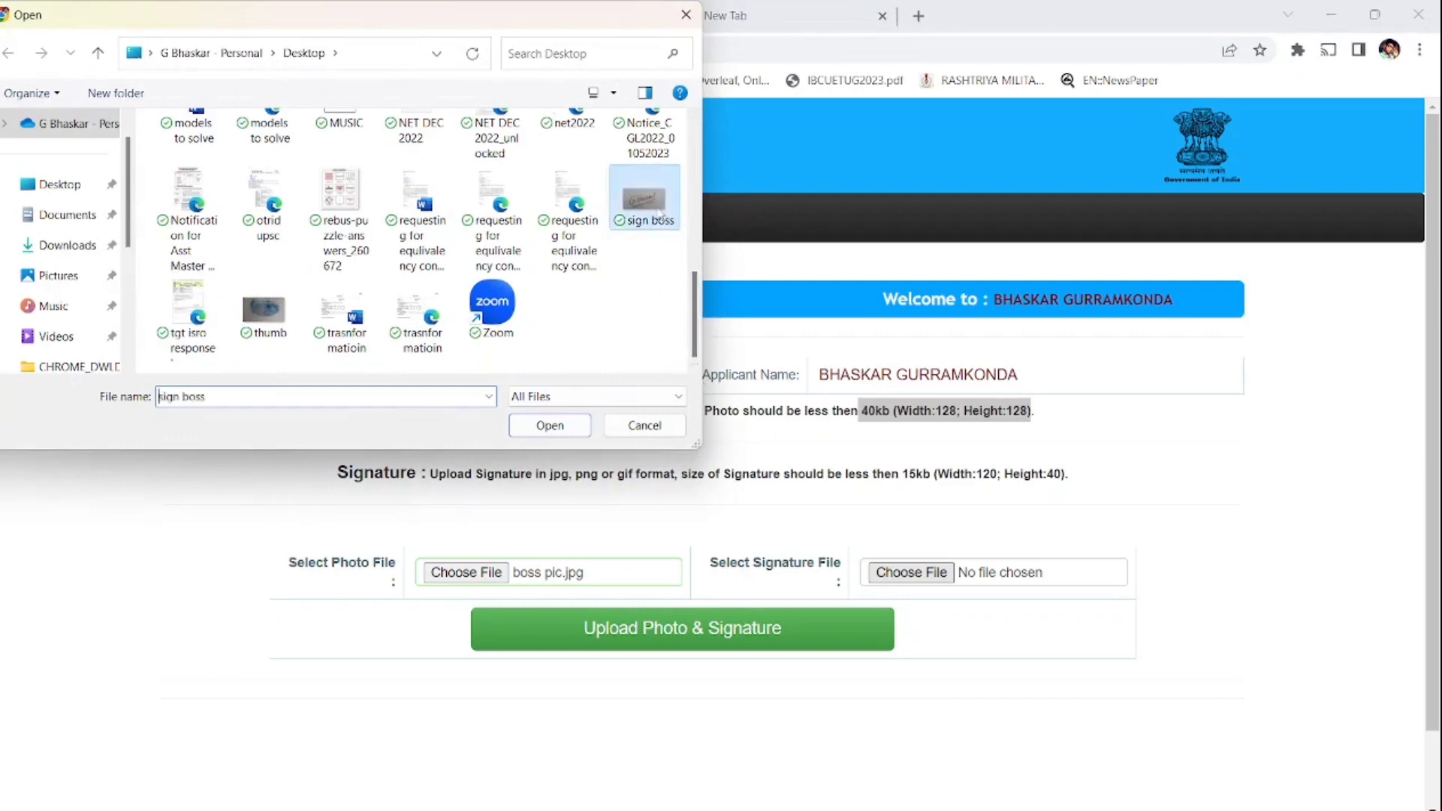
pyautogui.doubleClick(659, 216)
pyautogui.click(715, 645)
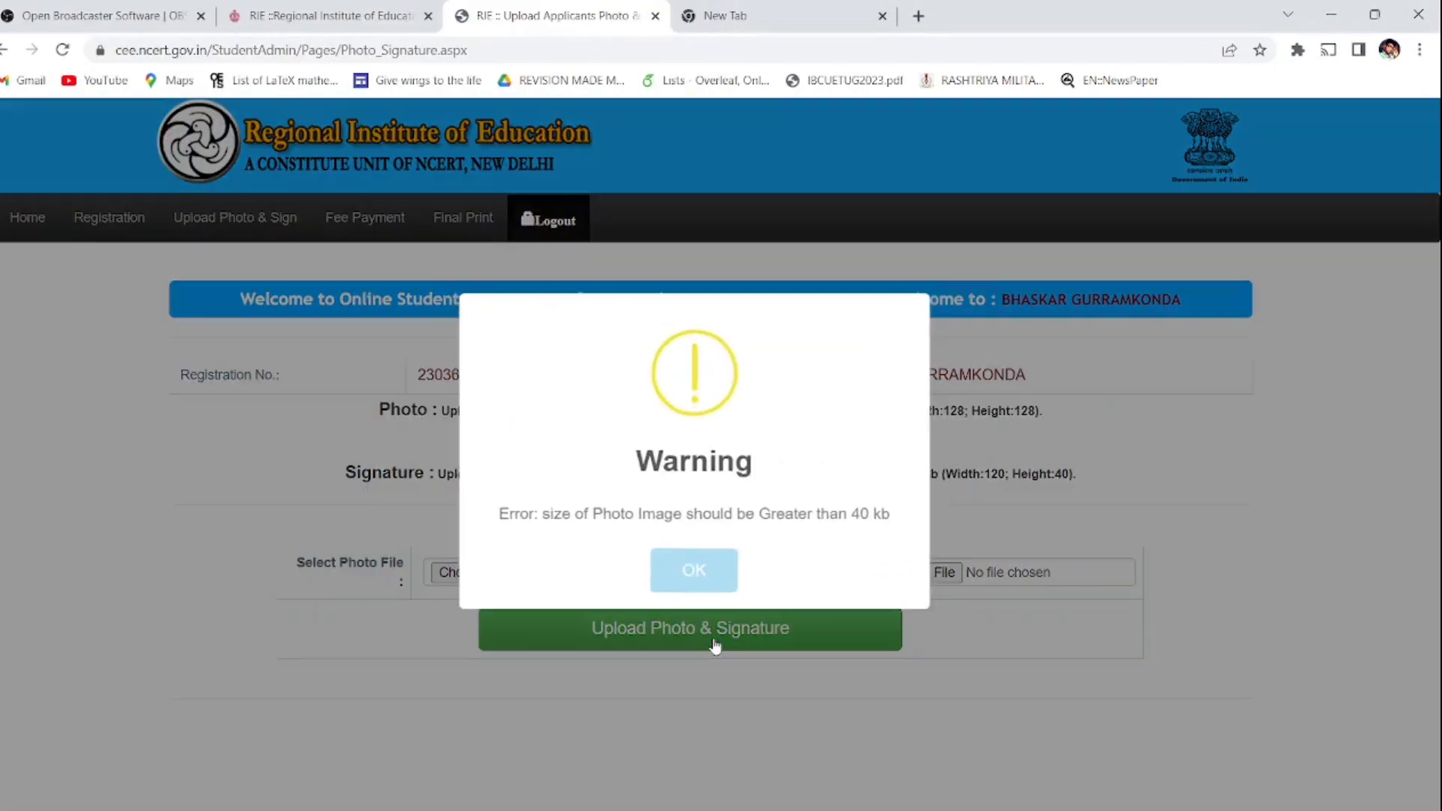
pyautogui.click(683, 575)
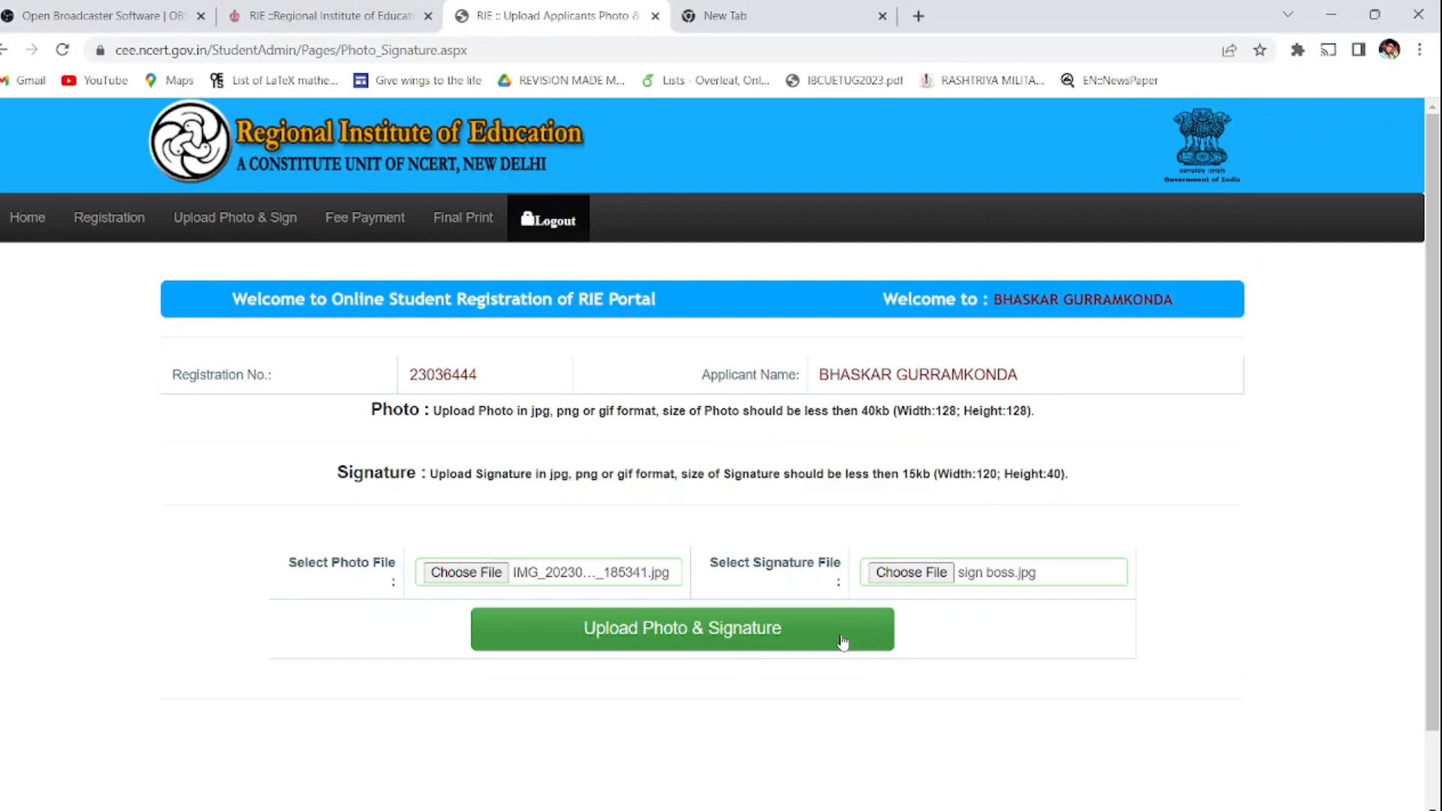
pyautogui.click(843, 640)
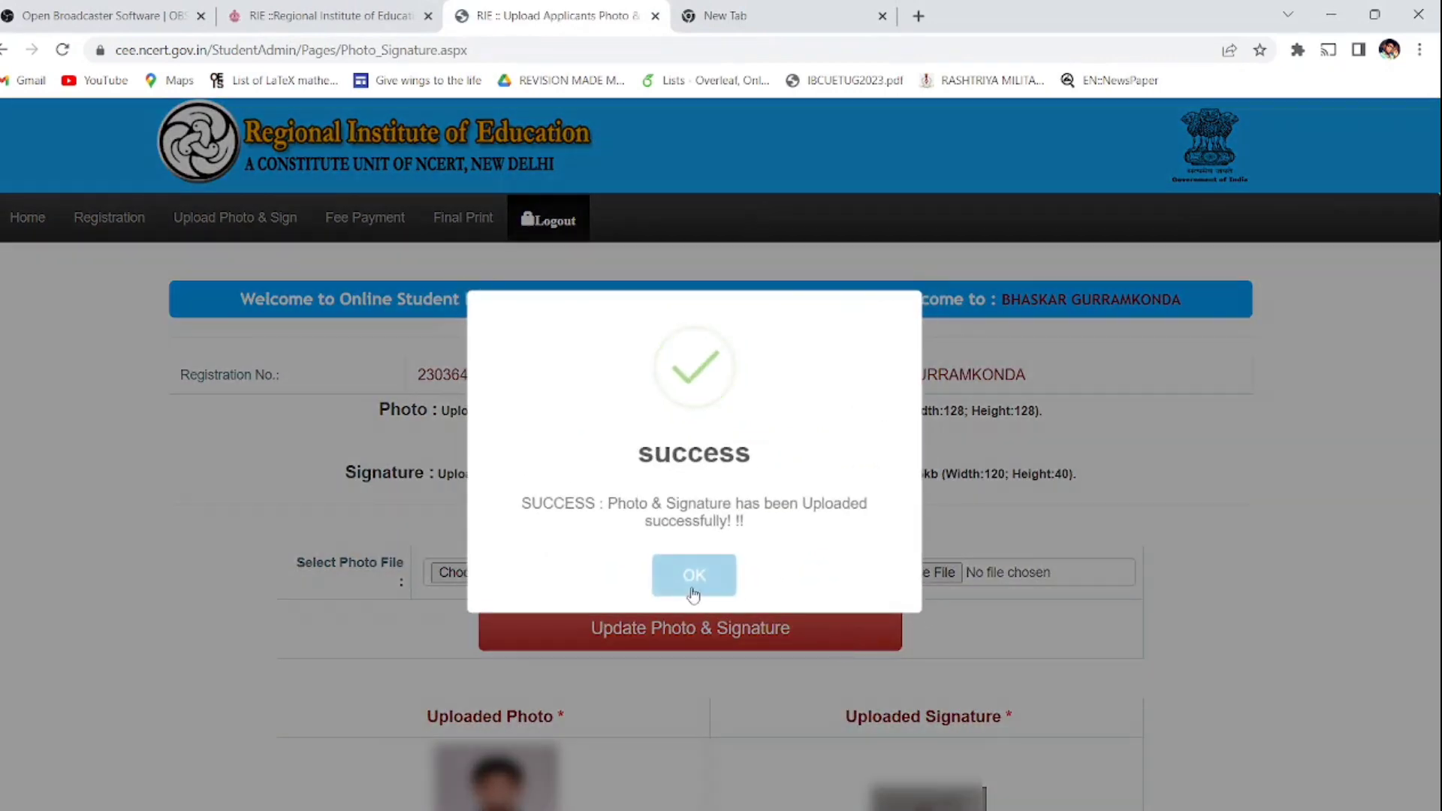
pyautogui.click(693, 577)
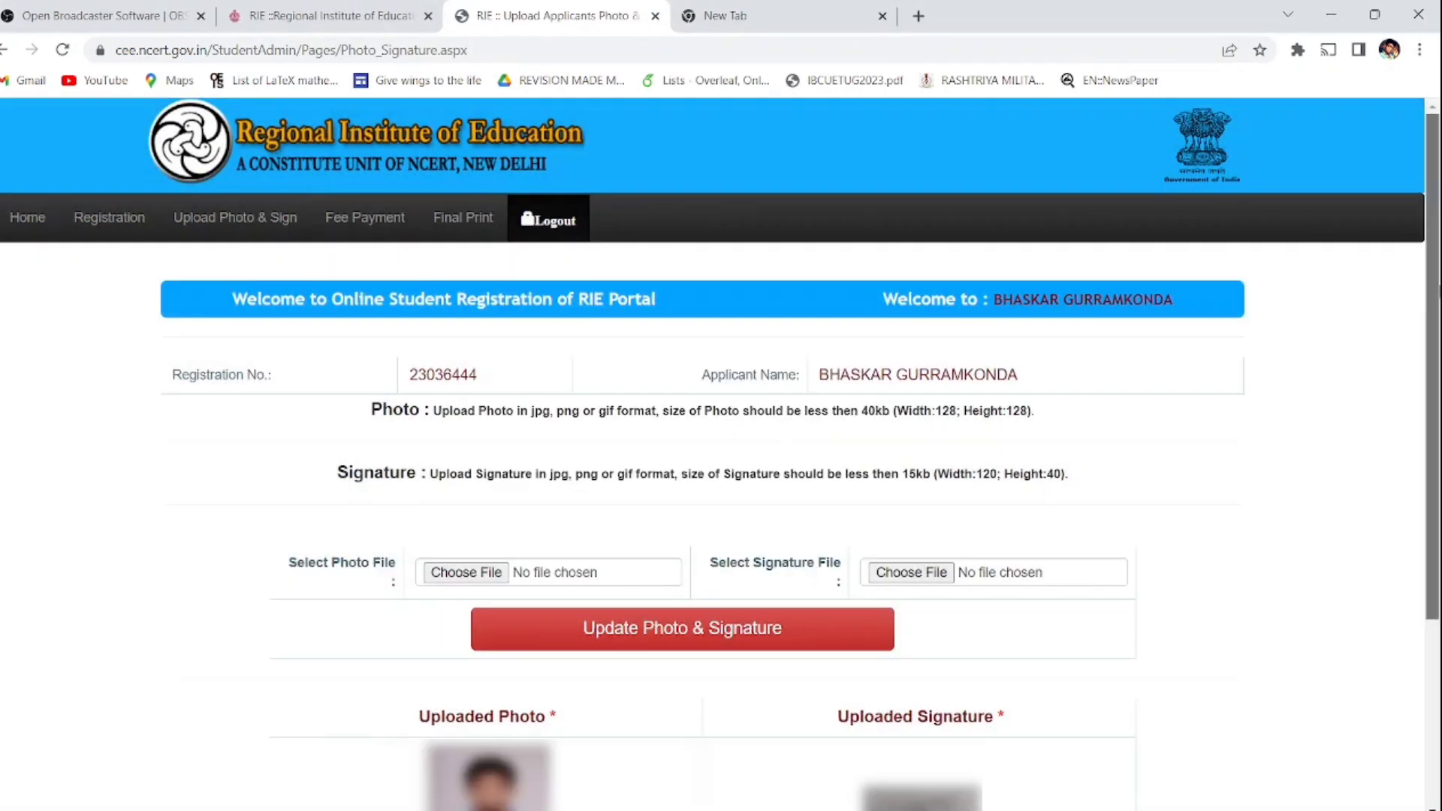
# Step: Dismiss the lock-before-payment warning and re-save the registration profile details
pyautogui.scroll(-4, 721, 451)
pyautogui.scroll(4, 1417, 187)
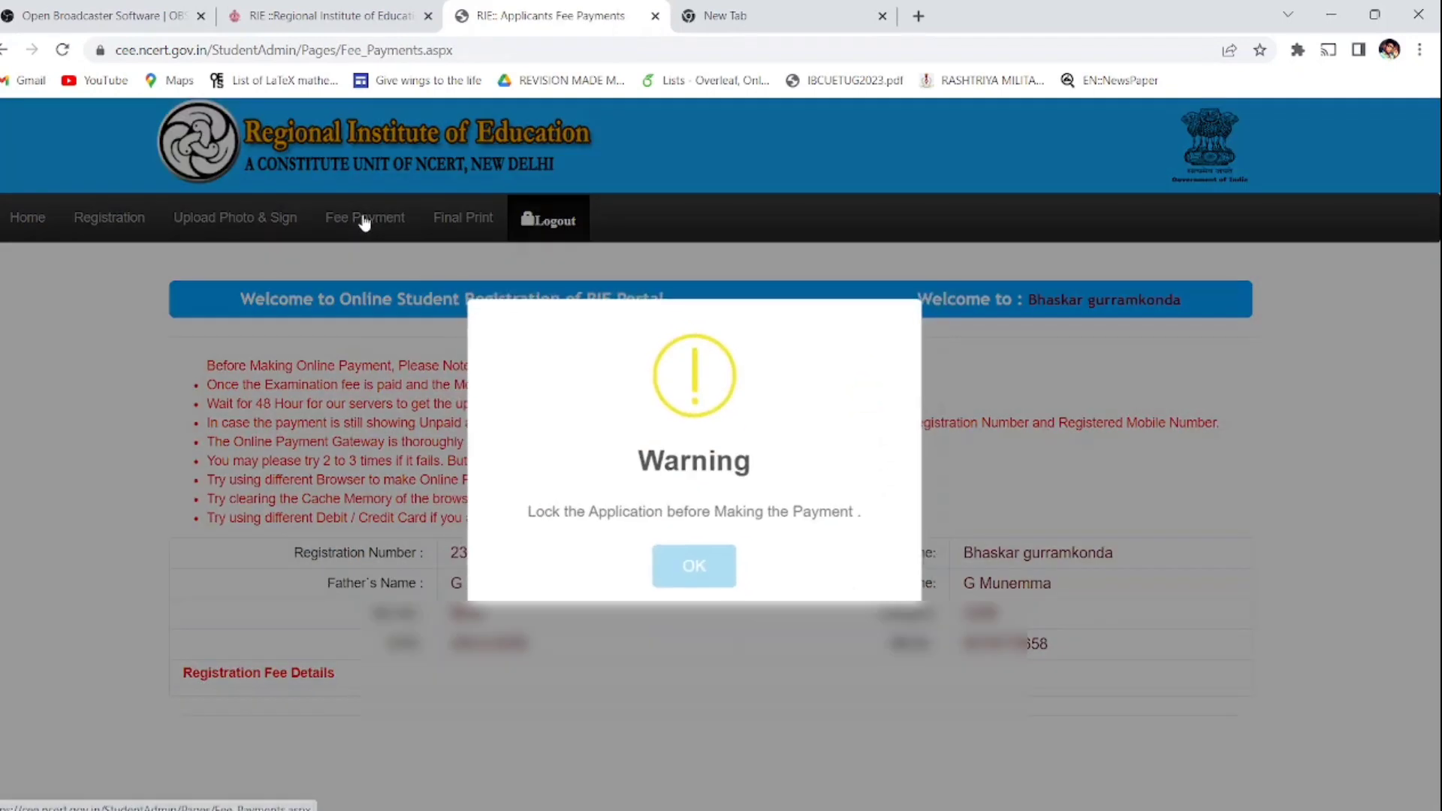
pyautogui.click(693, 567)
pyautogui.click(192, 229)
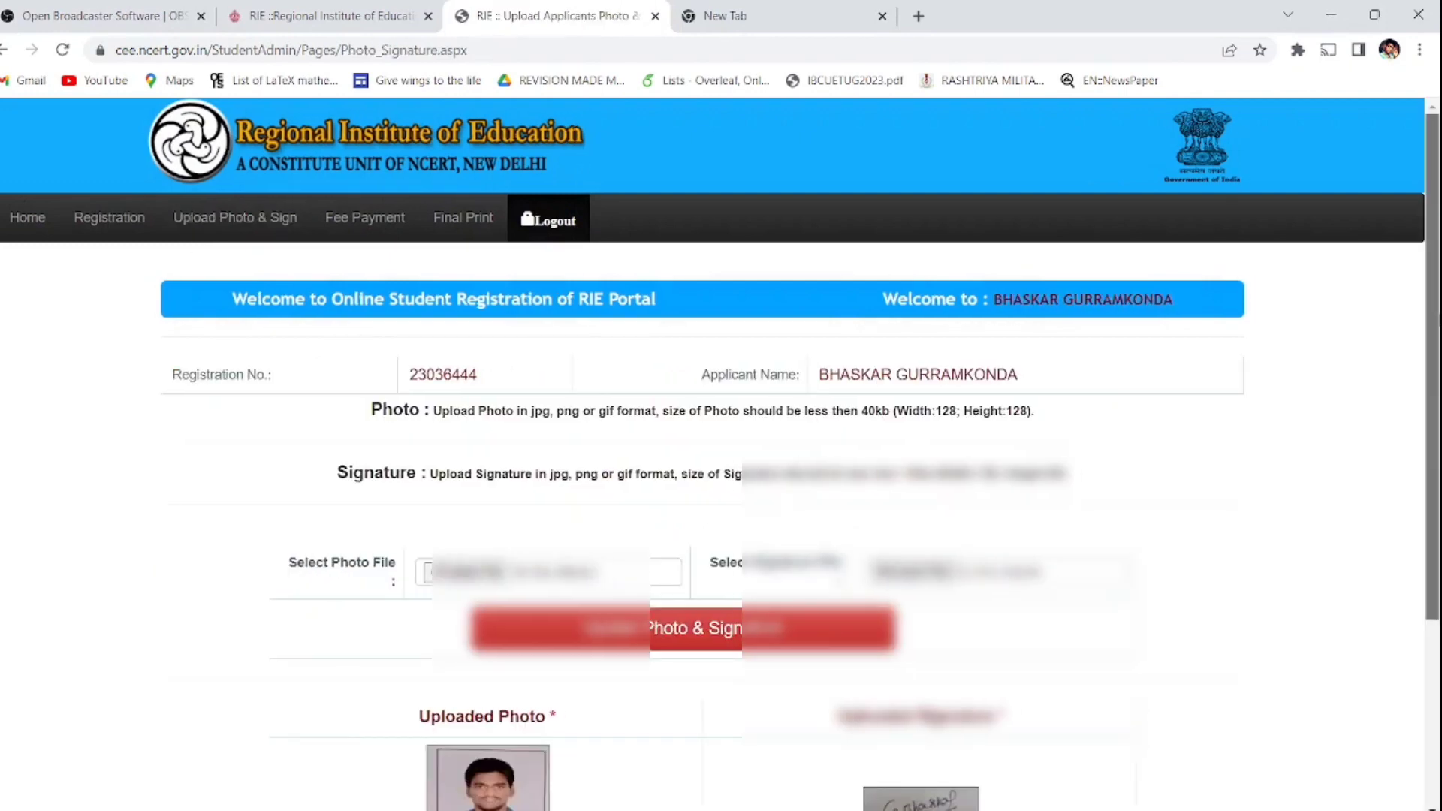
pyautogui.scroll(-4, 1437, 404)
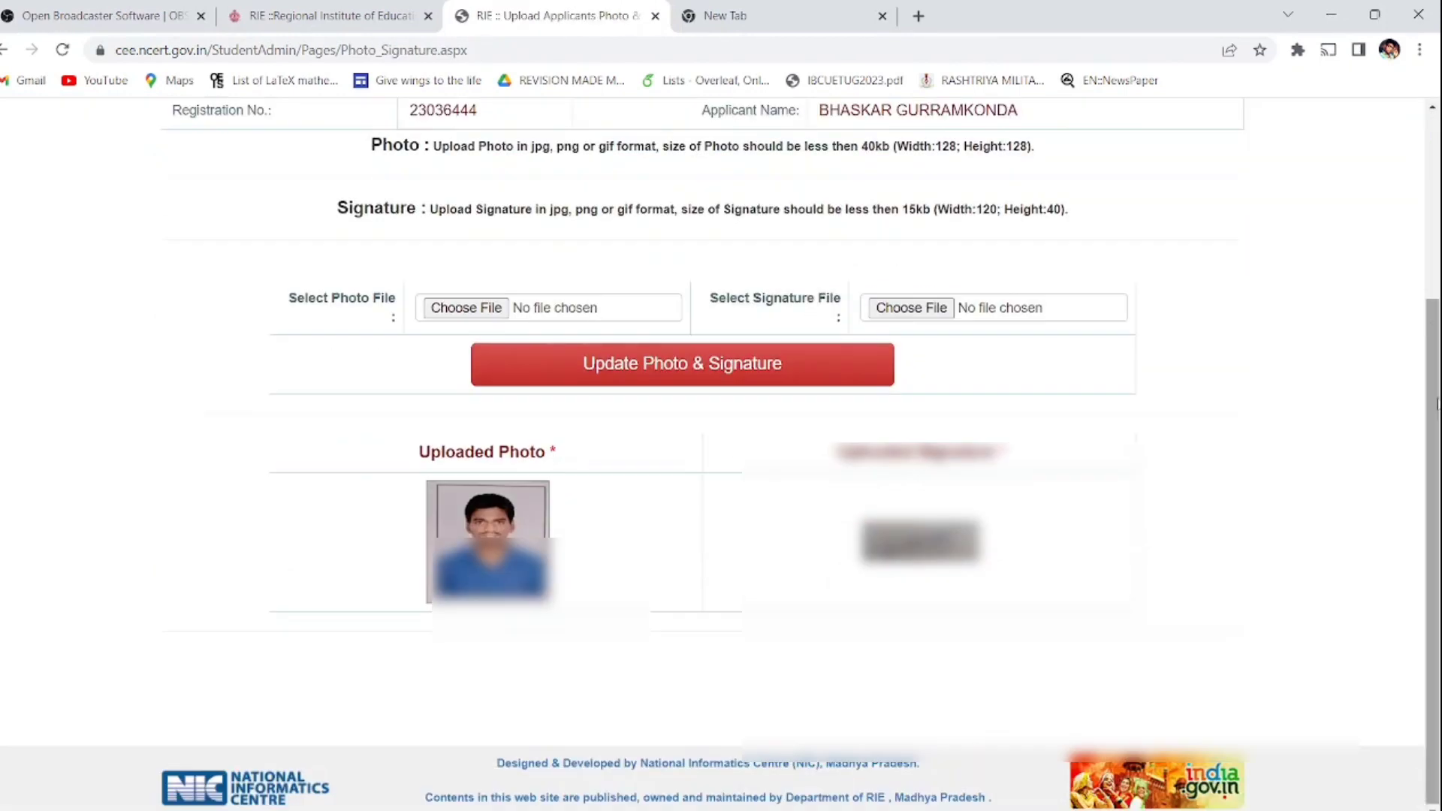
pyautogui.scroll(4, 1436, 403)
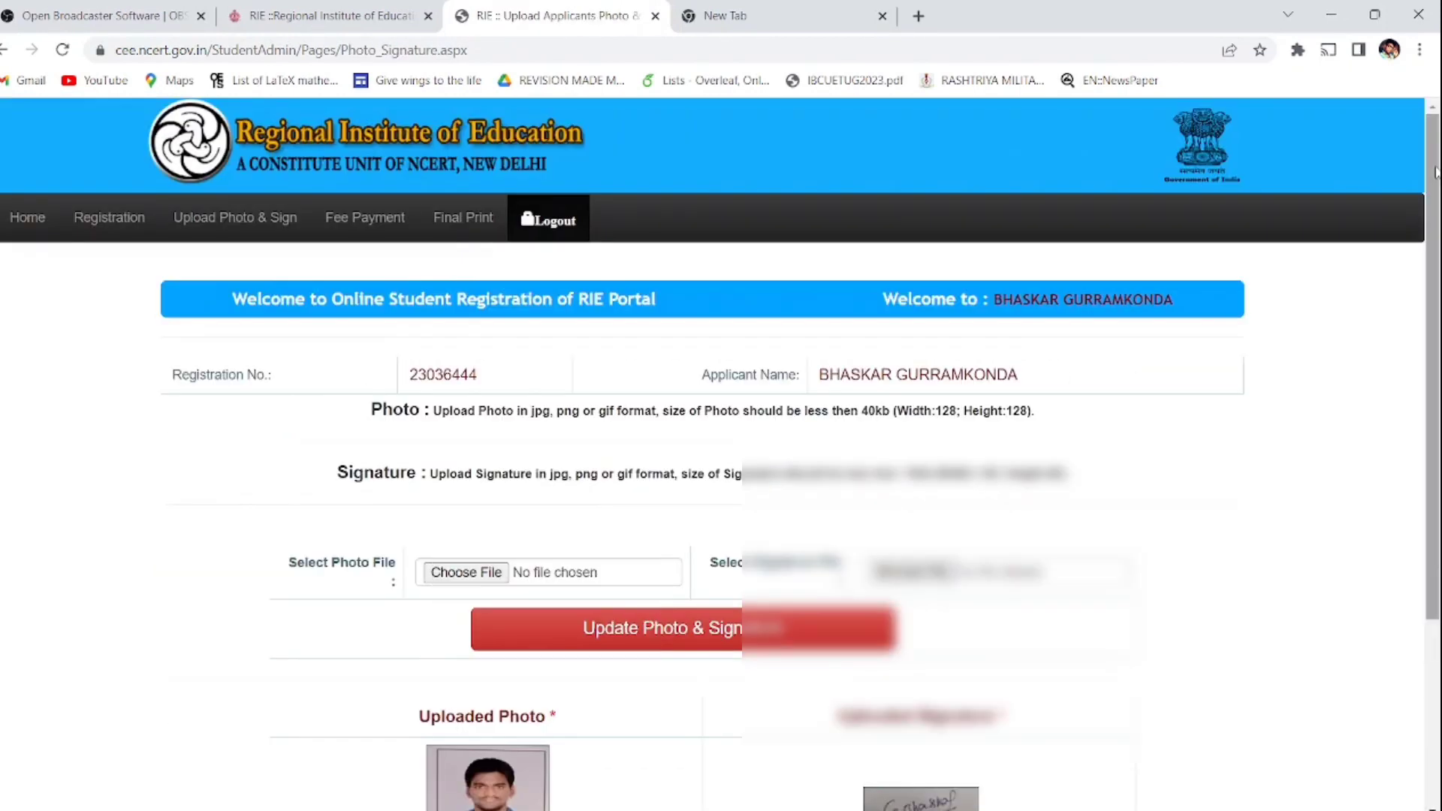
pyautogui.click(144, 216)
pyautogui.scroll(-1, 1434, 406)
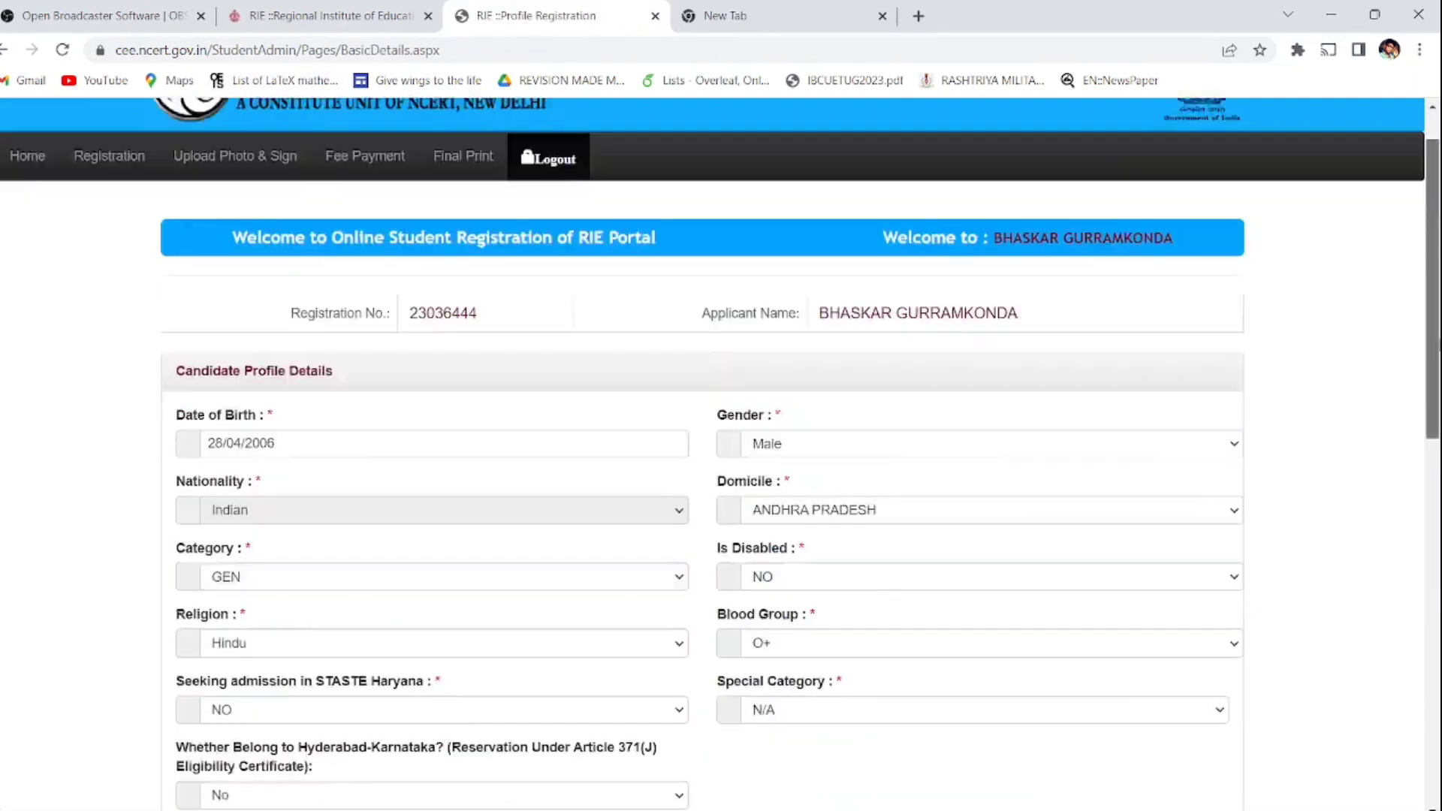
pyautogui.scroll(-10, 1434, 406)
pyautogui.click(1191, 629)
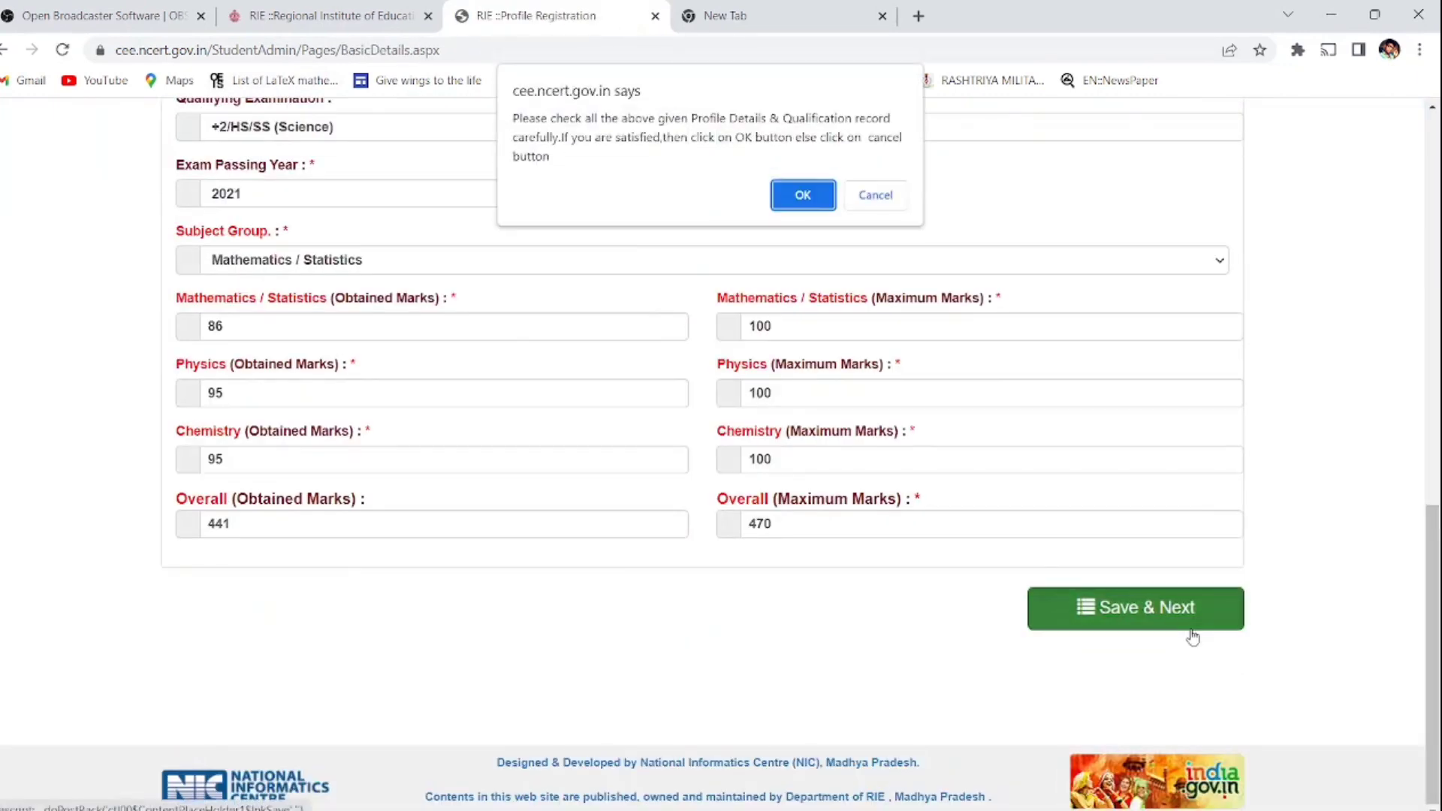
pyautogui.click(817, 201)
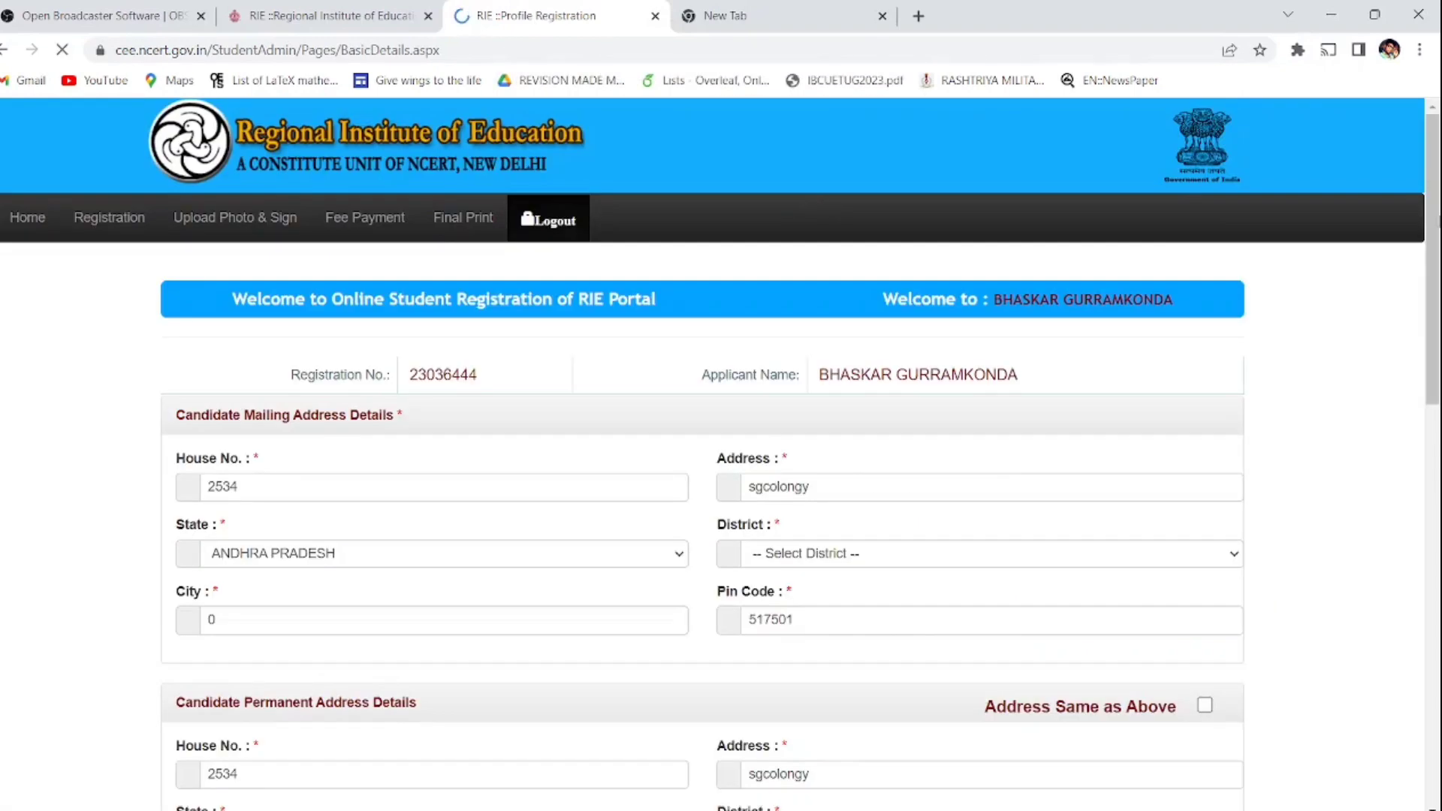
# Step: Re-save the institute and exam centre choices and confirm
pyautogui.scroll(-1, 817, 201)
pyautogui.scroll(-10, 1081, 573)
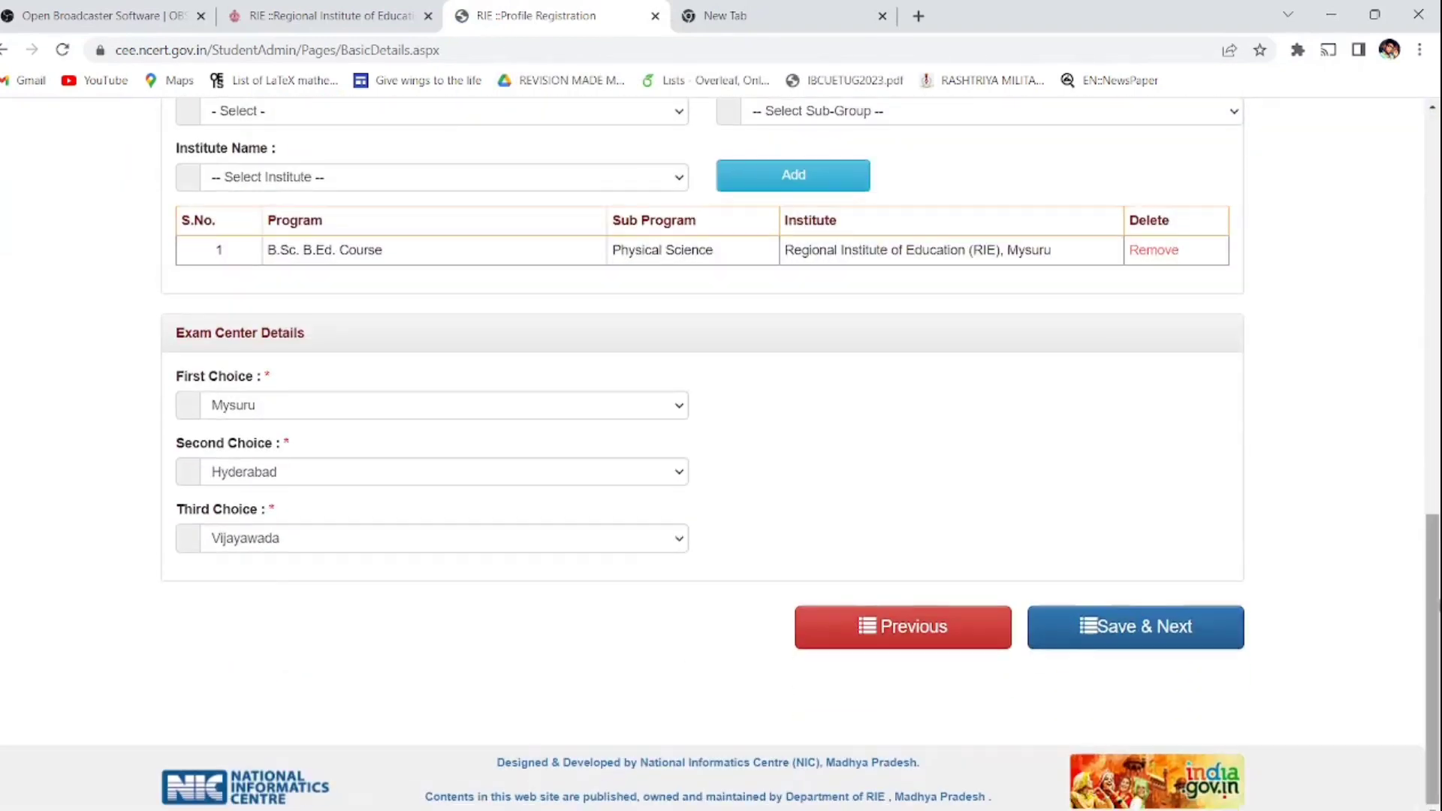
pyautogui.click(1156, 634)
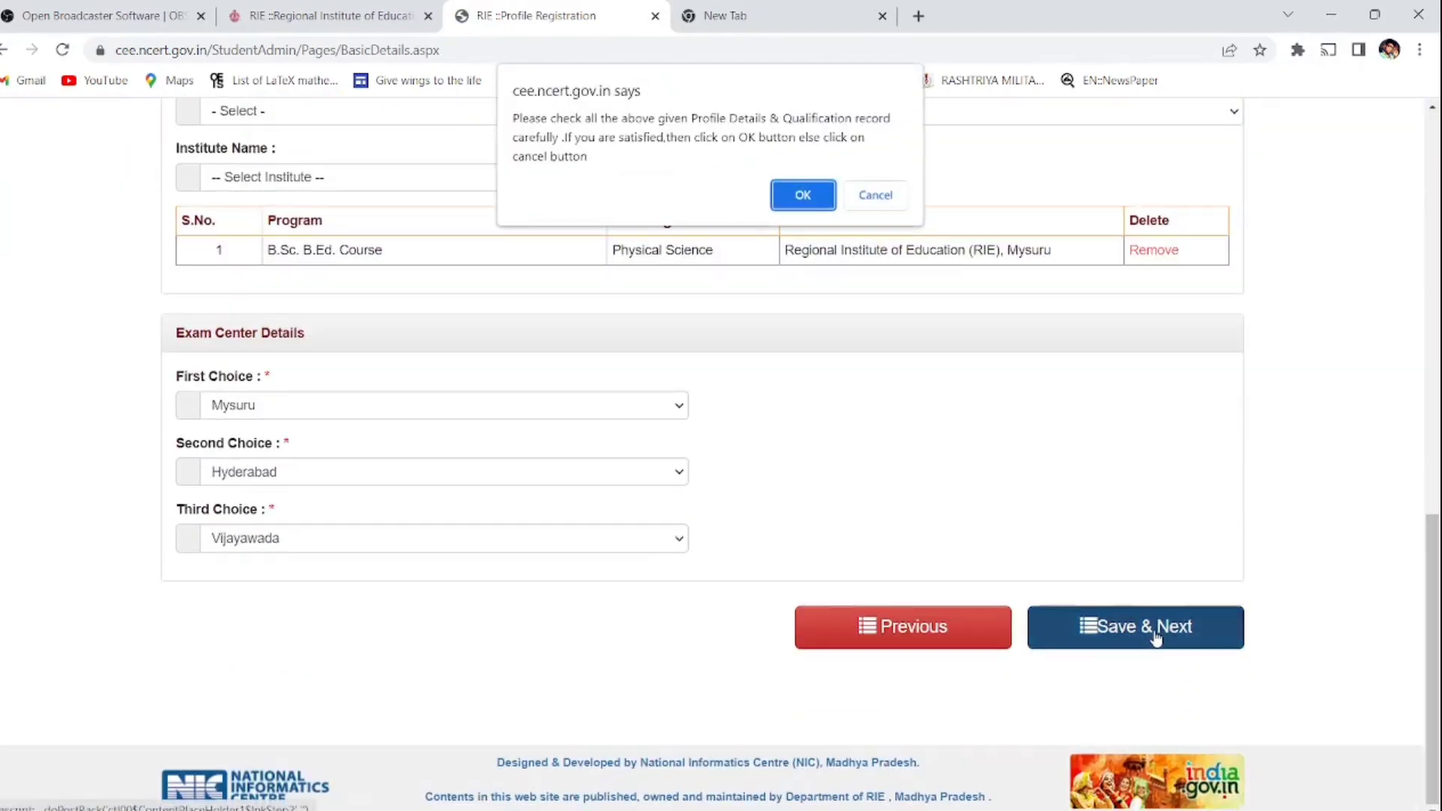
pyautogui.click(799, 197)
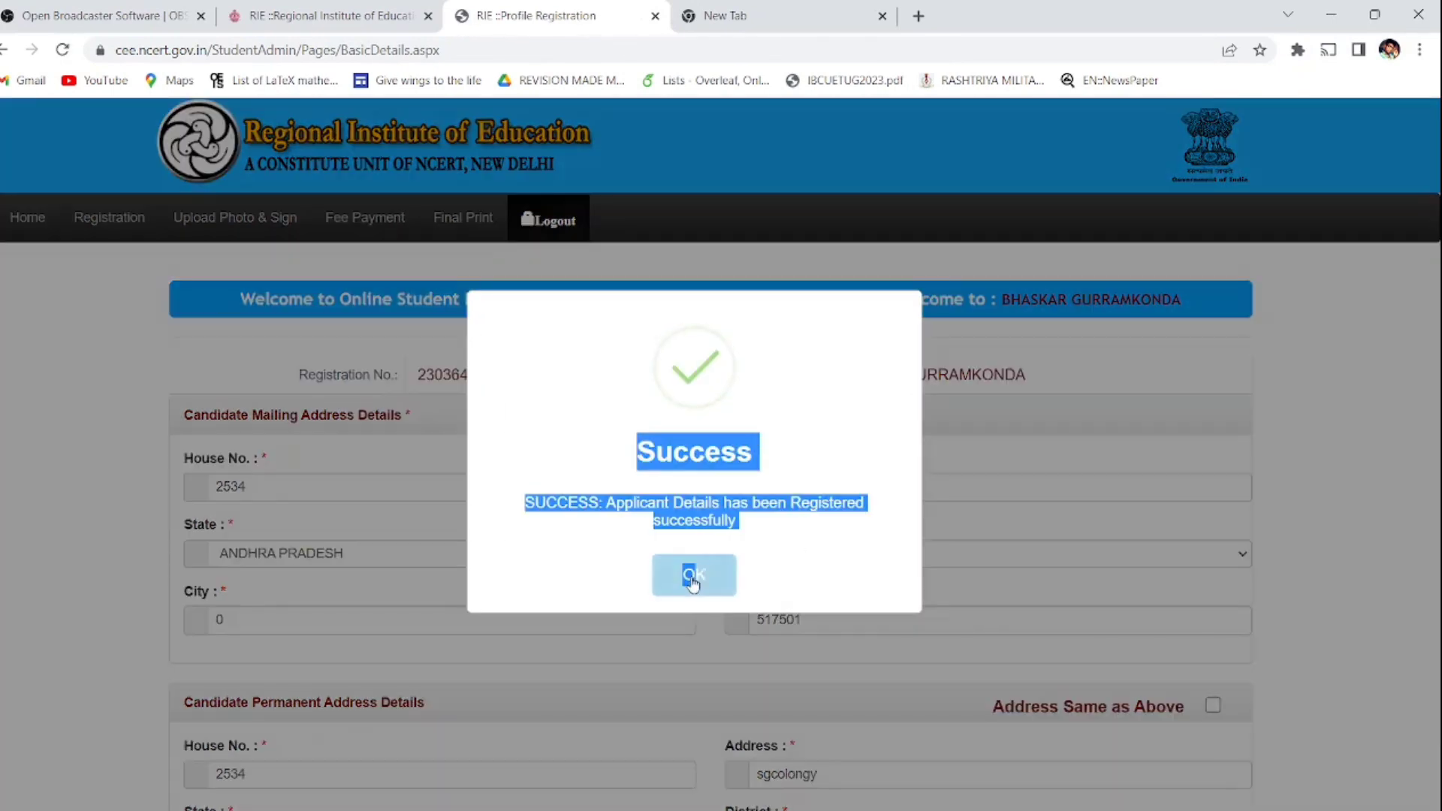
pyautogui.click(691, 574)
# Step: Final-lock the application details and confirm the lock
pyautogui.scroll(-10, 690, 574)
pyautogui.scroll(-3, 721, 451)
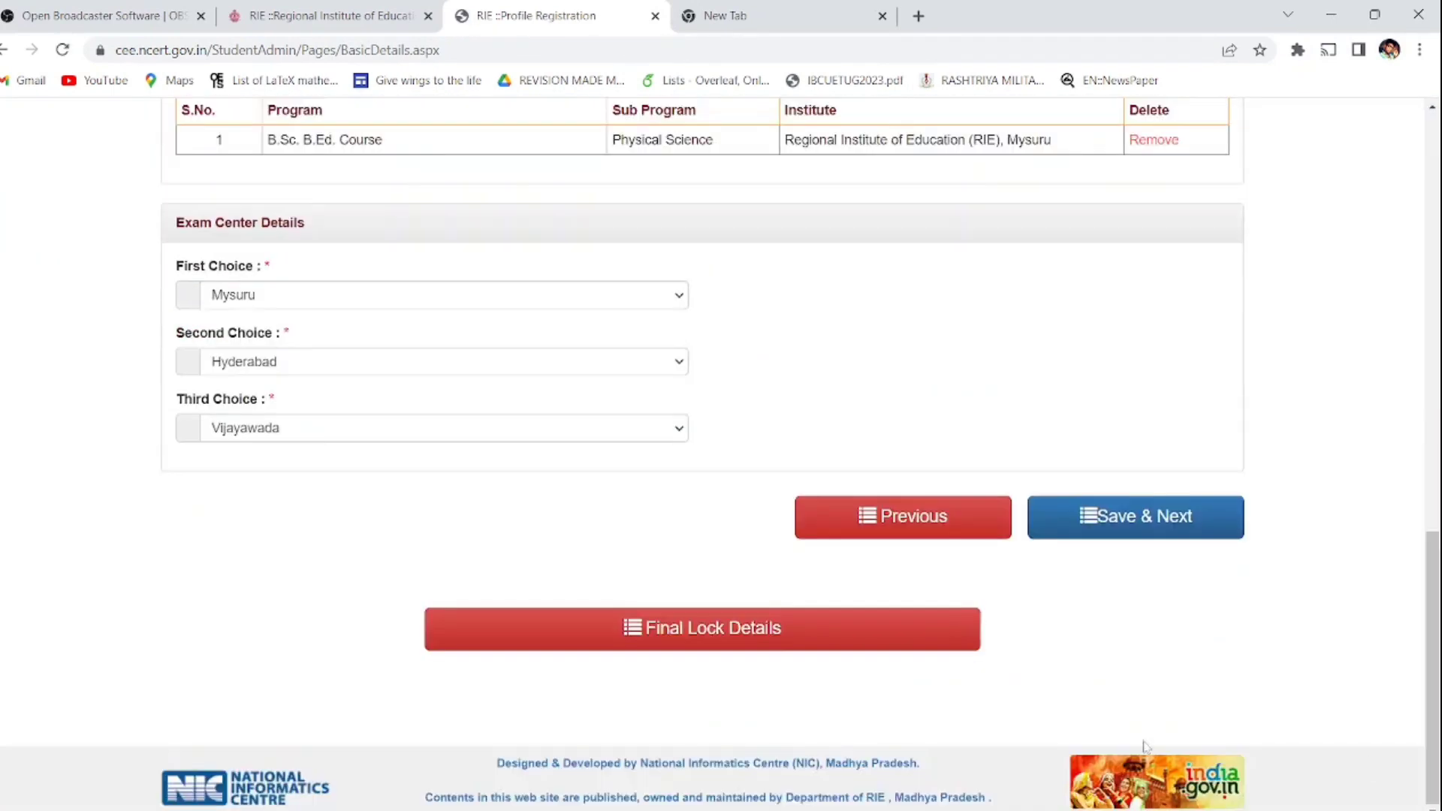
pyautogui.click(809, 626)
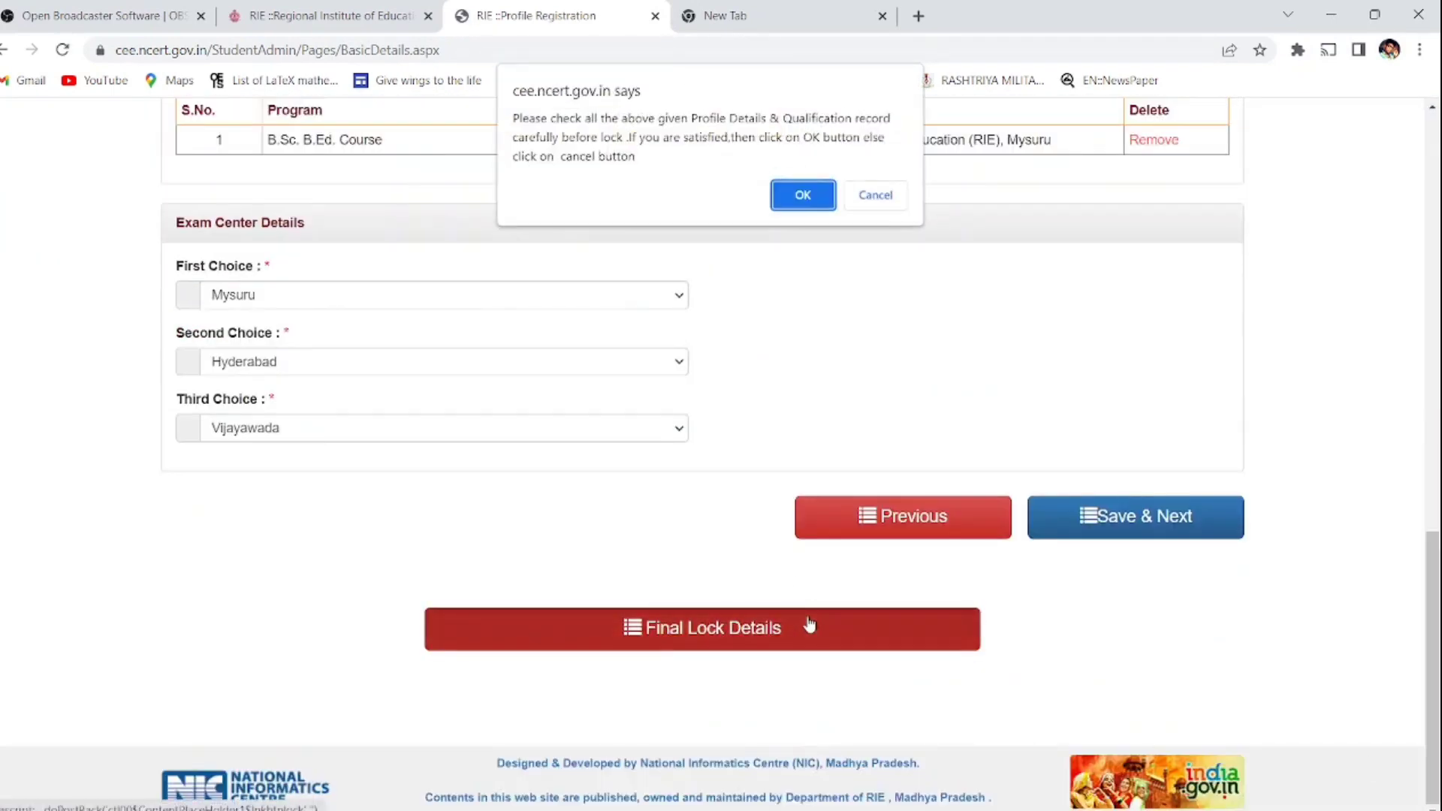
pyautogui.click(796, 197)
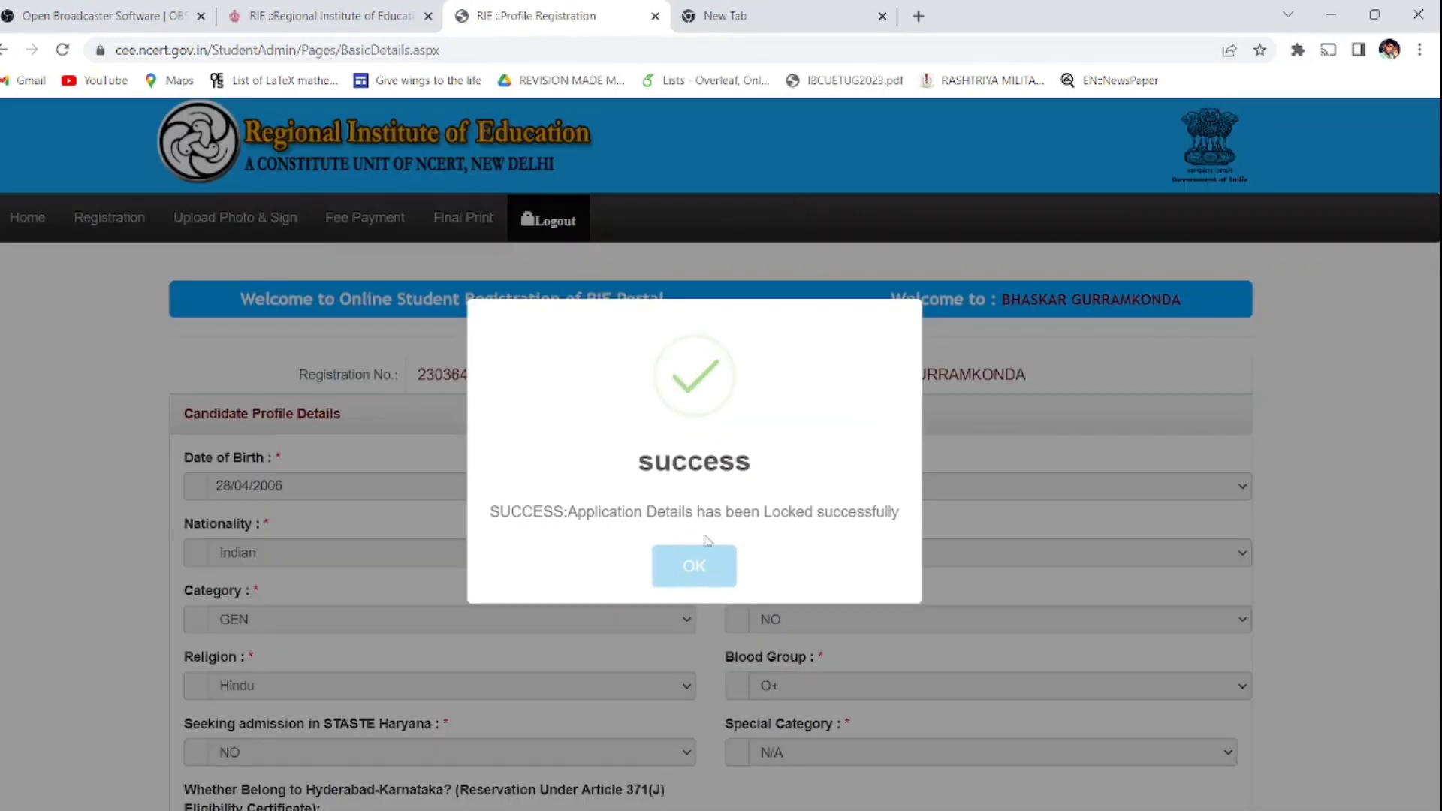
pyautogui.click(694, 570)
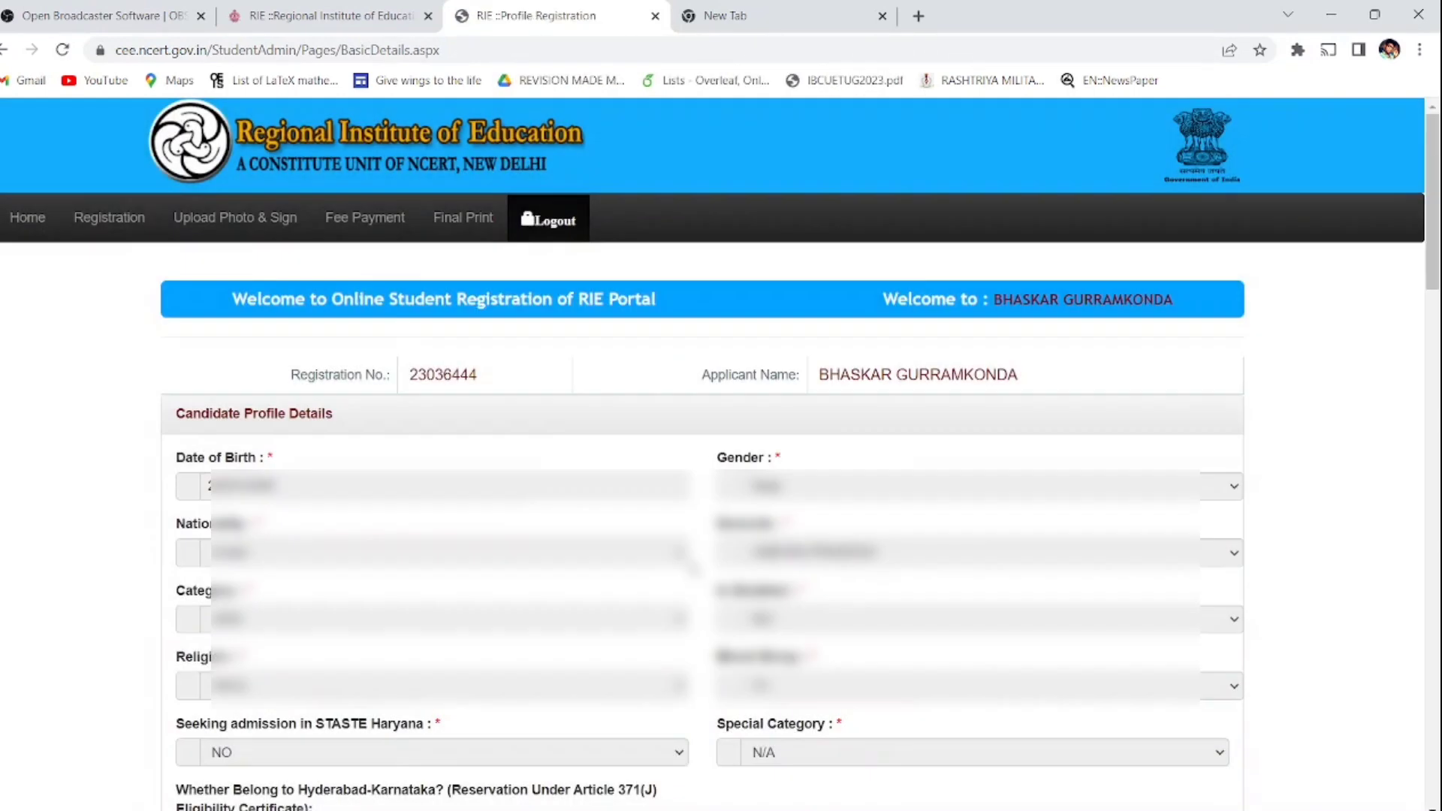
# Step: Confirm the 1200 registration fee and proceed to the SBI ePay gateway
pyautogui.click(379, 217)
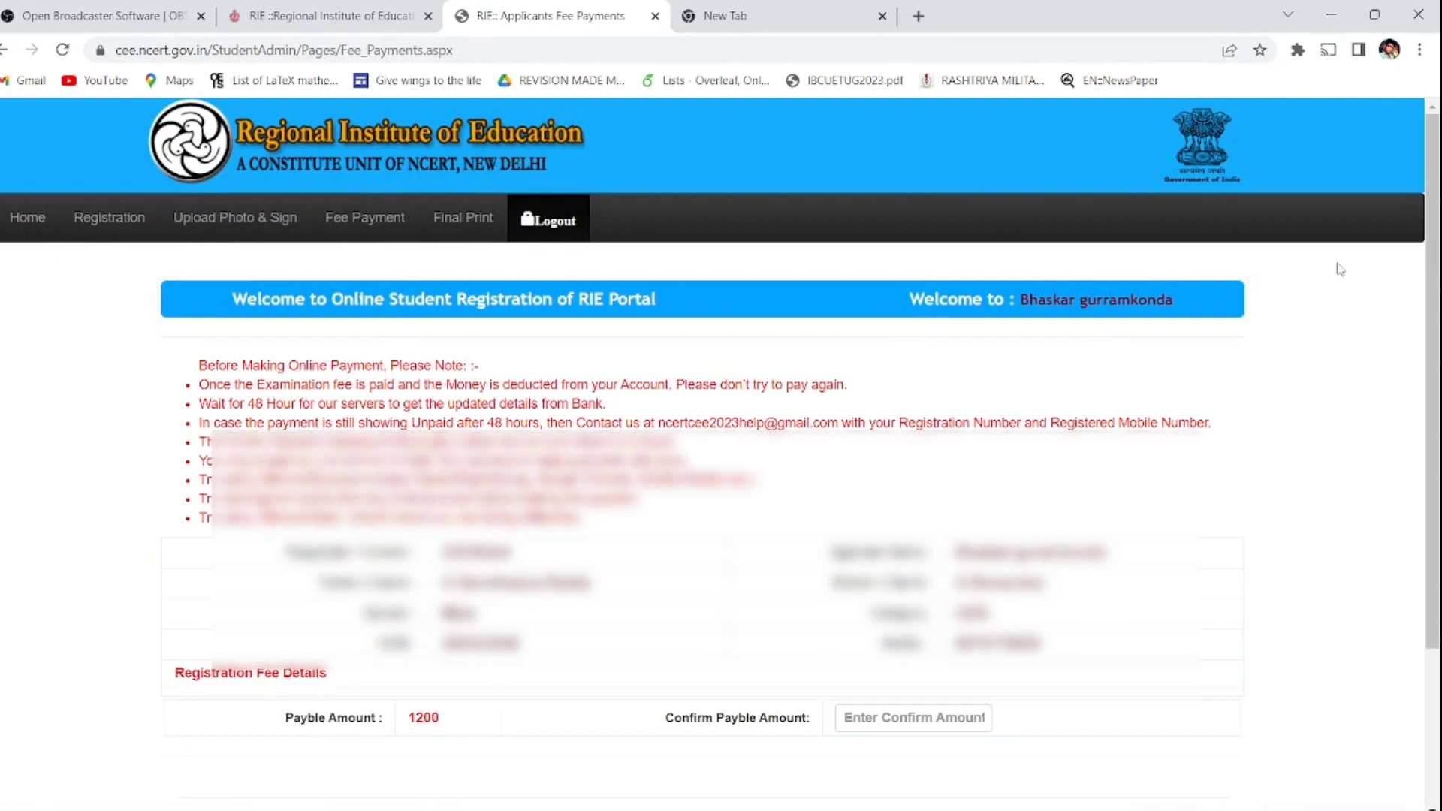
pyautogui.scroll(-3, 904, 601)
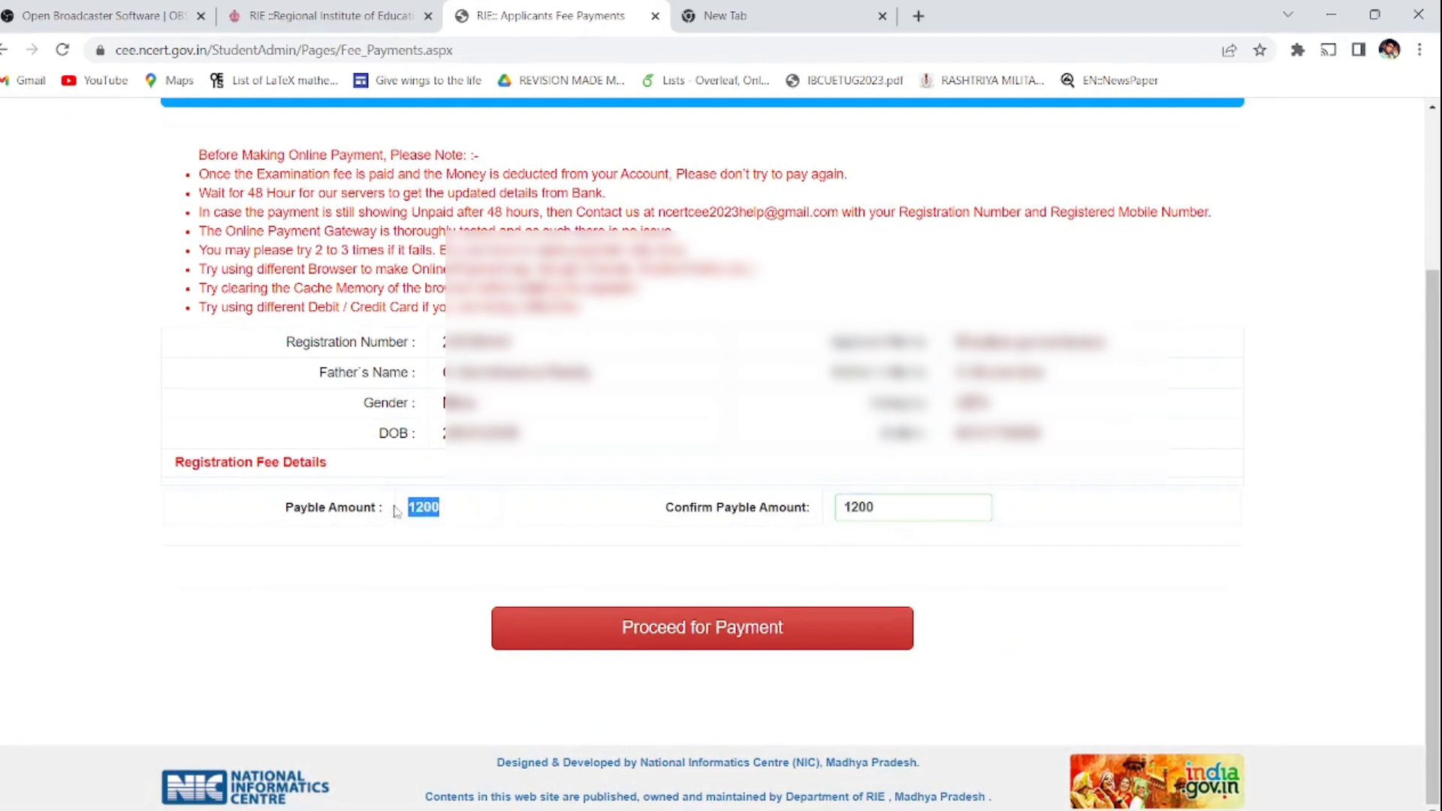
pyautogui.click(752, 644)
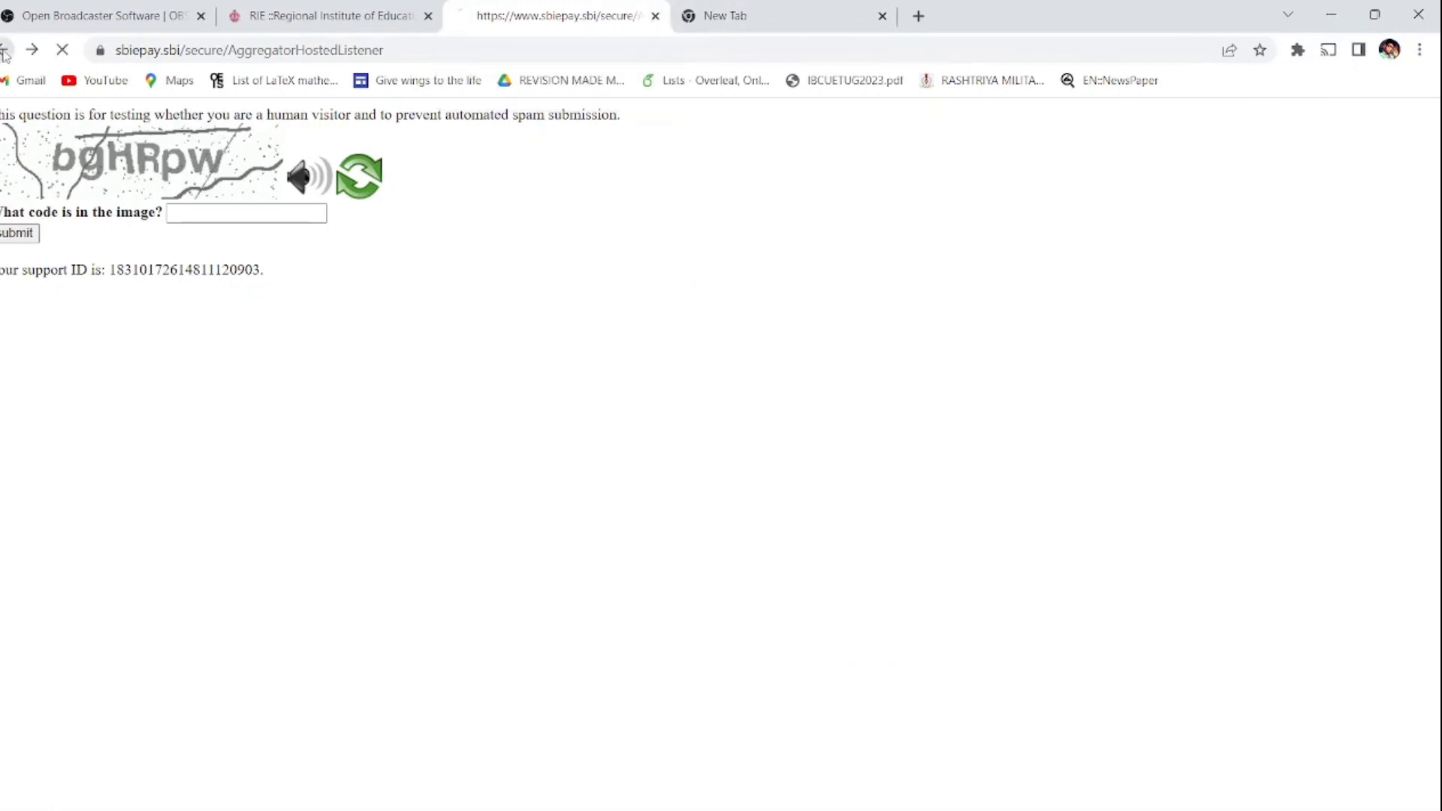
# Step: Leave the SBI ePay captcha page and open the application's Final Print page
pyautogui.click(5, 51)
pyautogui.click(490, 217)
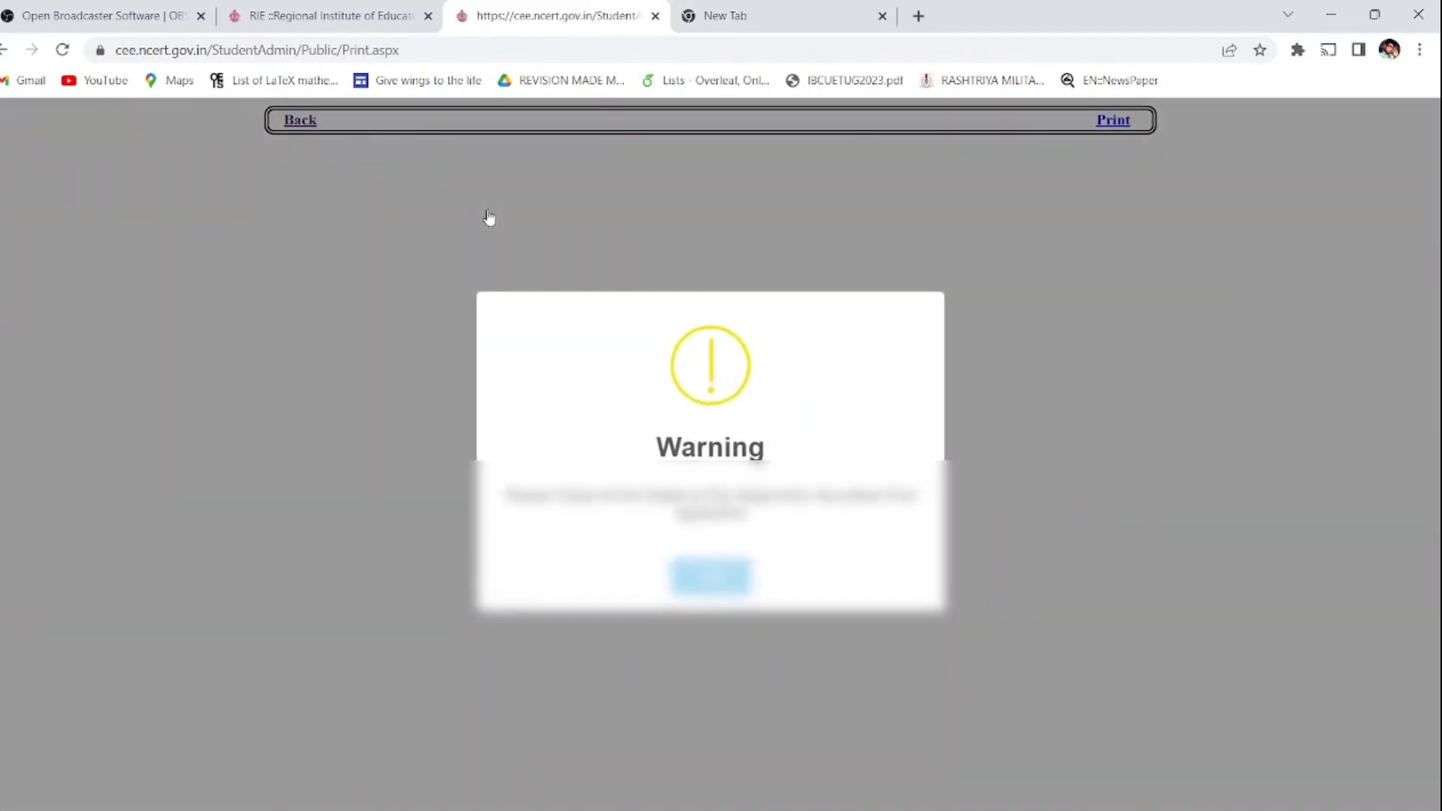